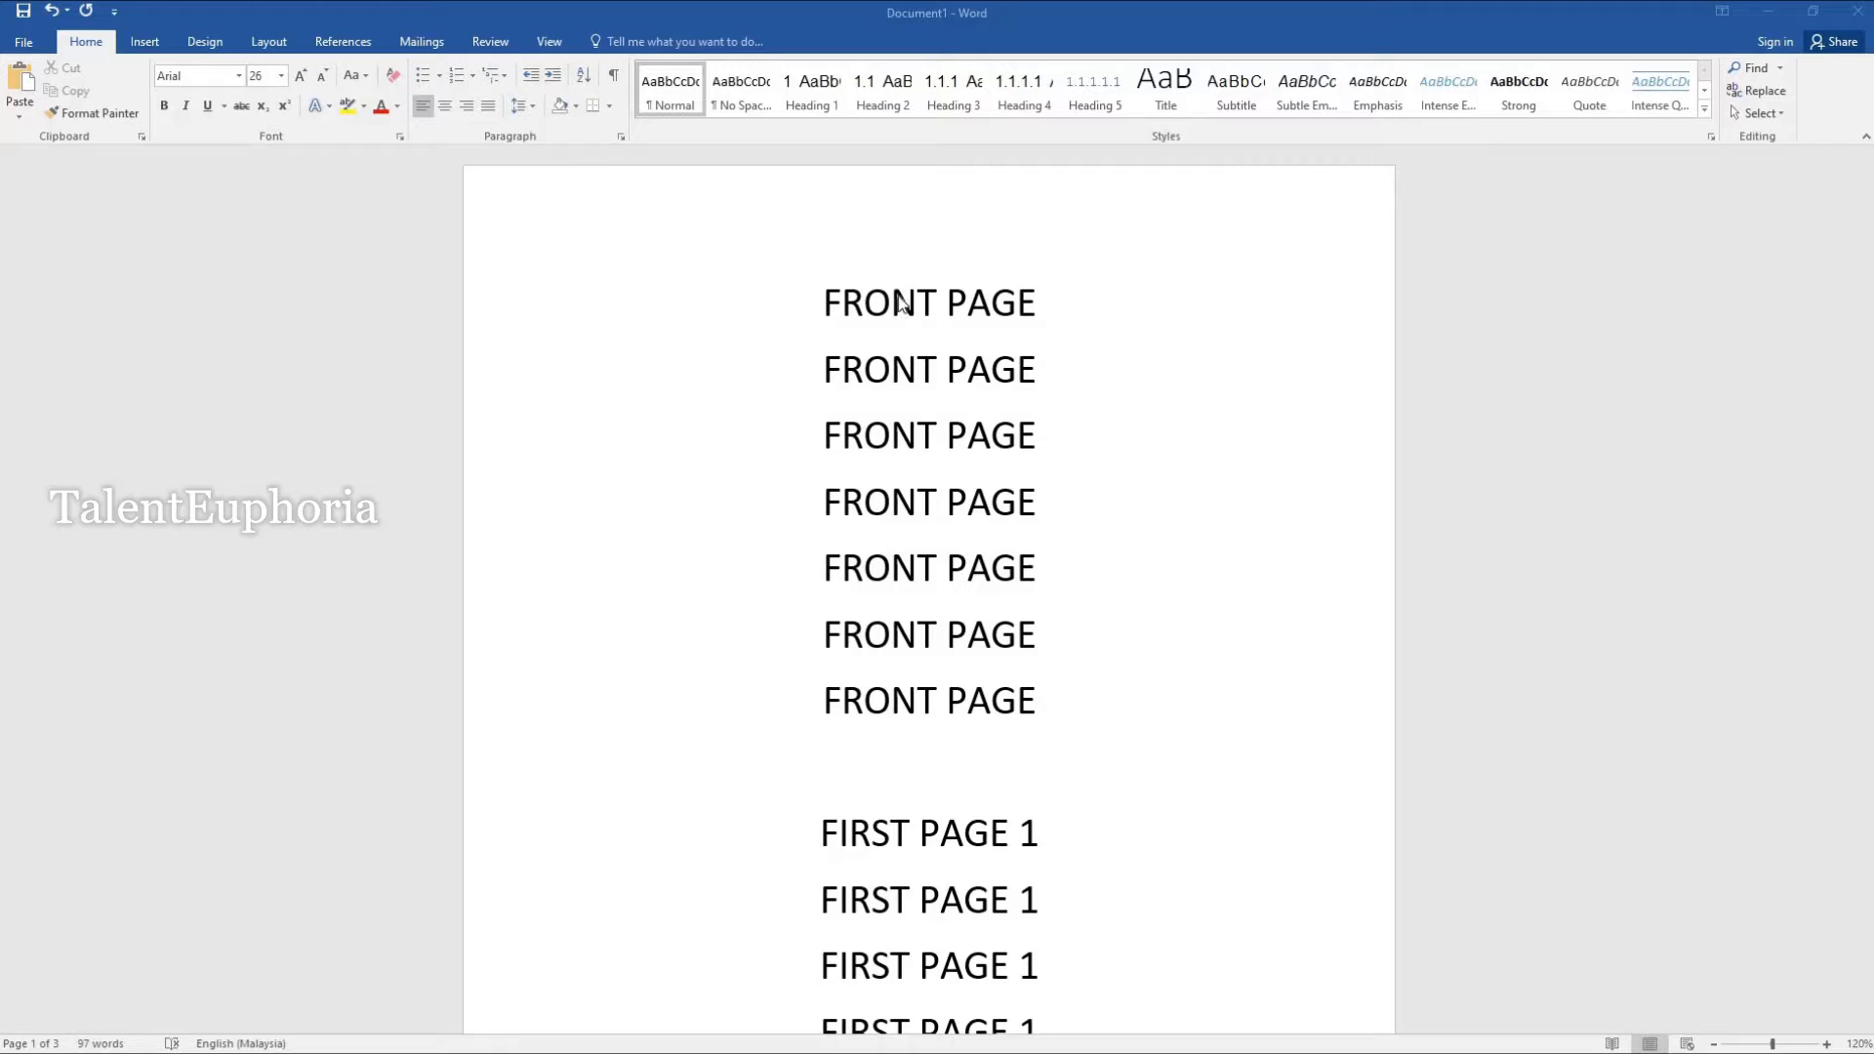
Step: Insert a Next Page section break before the first "FIRST PAGE 1" line, below the "FRONT PAGE" lines
scroll(899, 305, "down", 15)
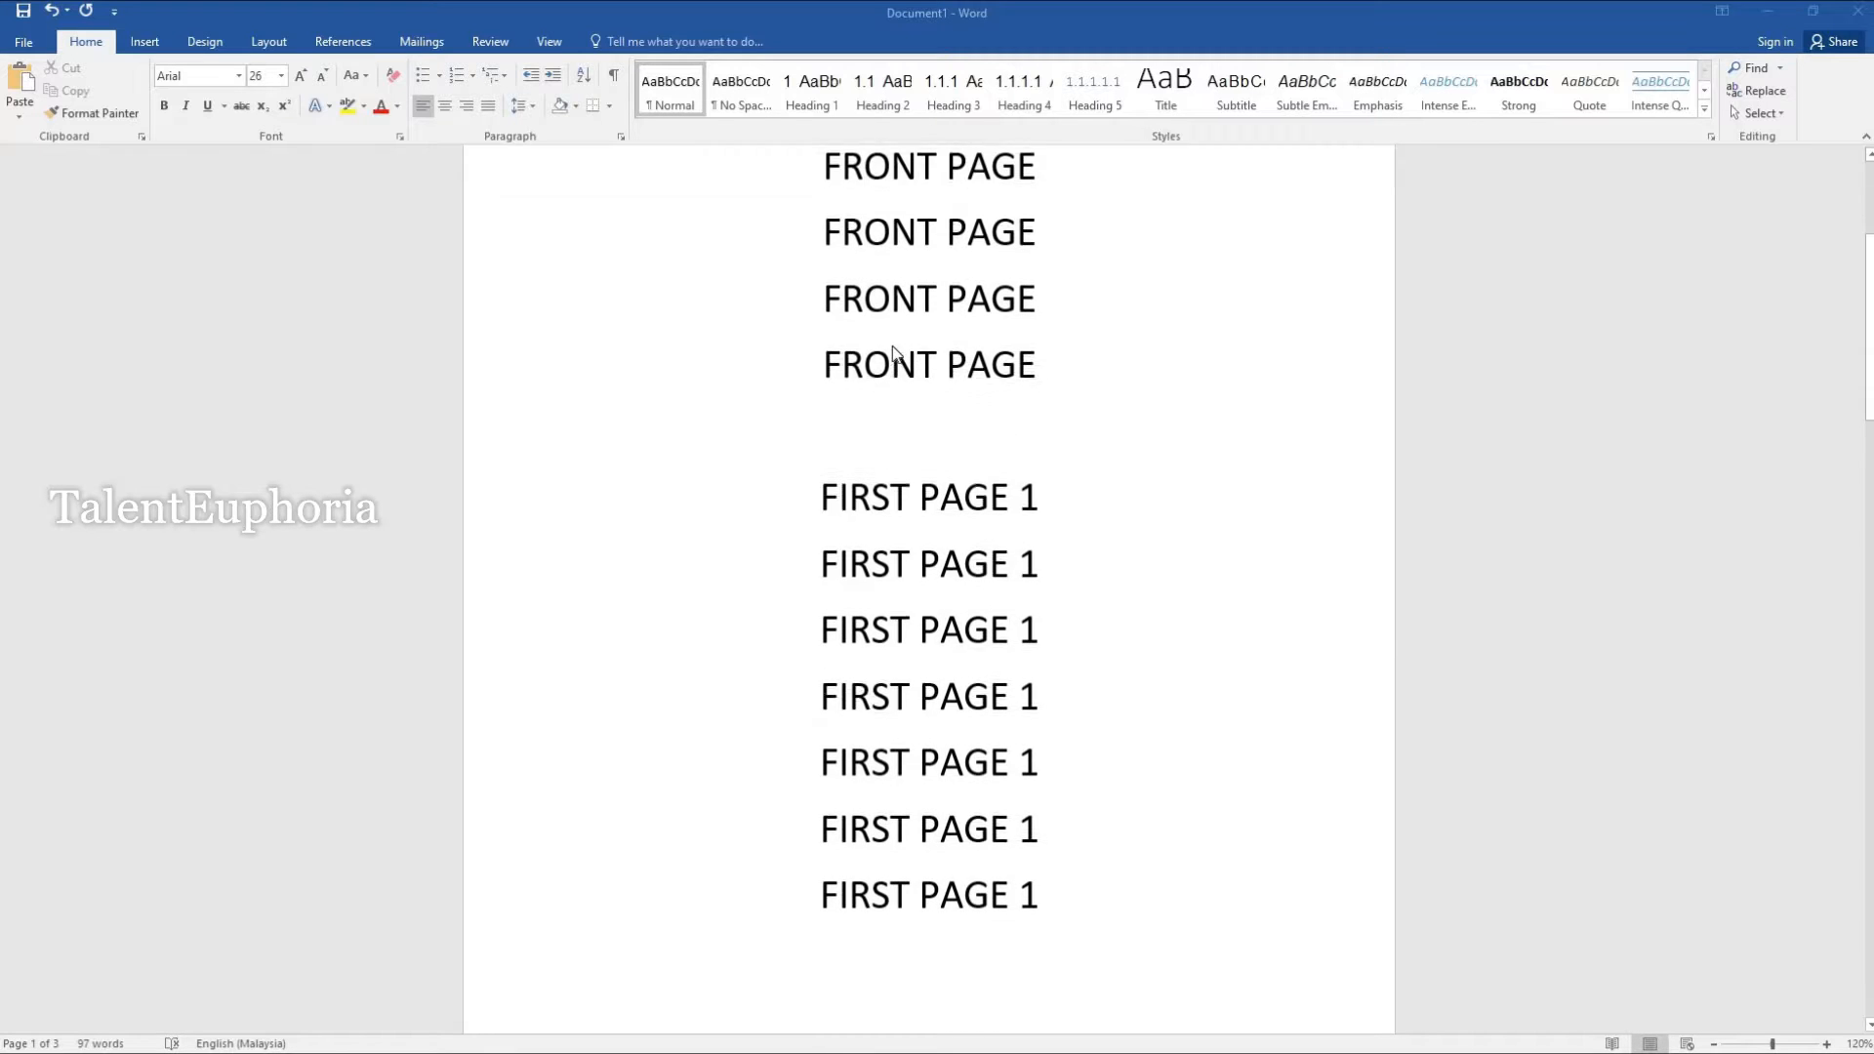
scroll(890, 342, "down", 5)
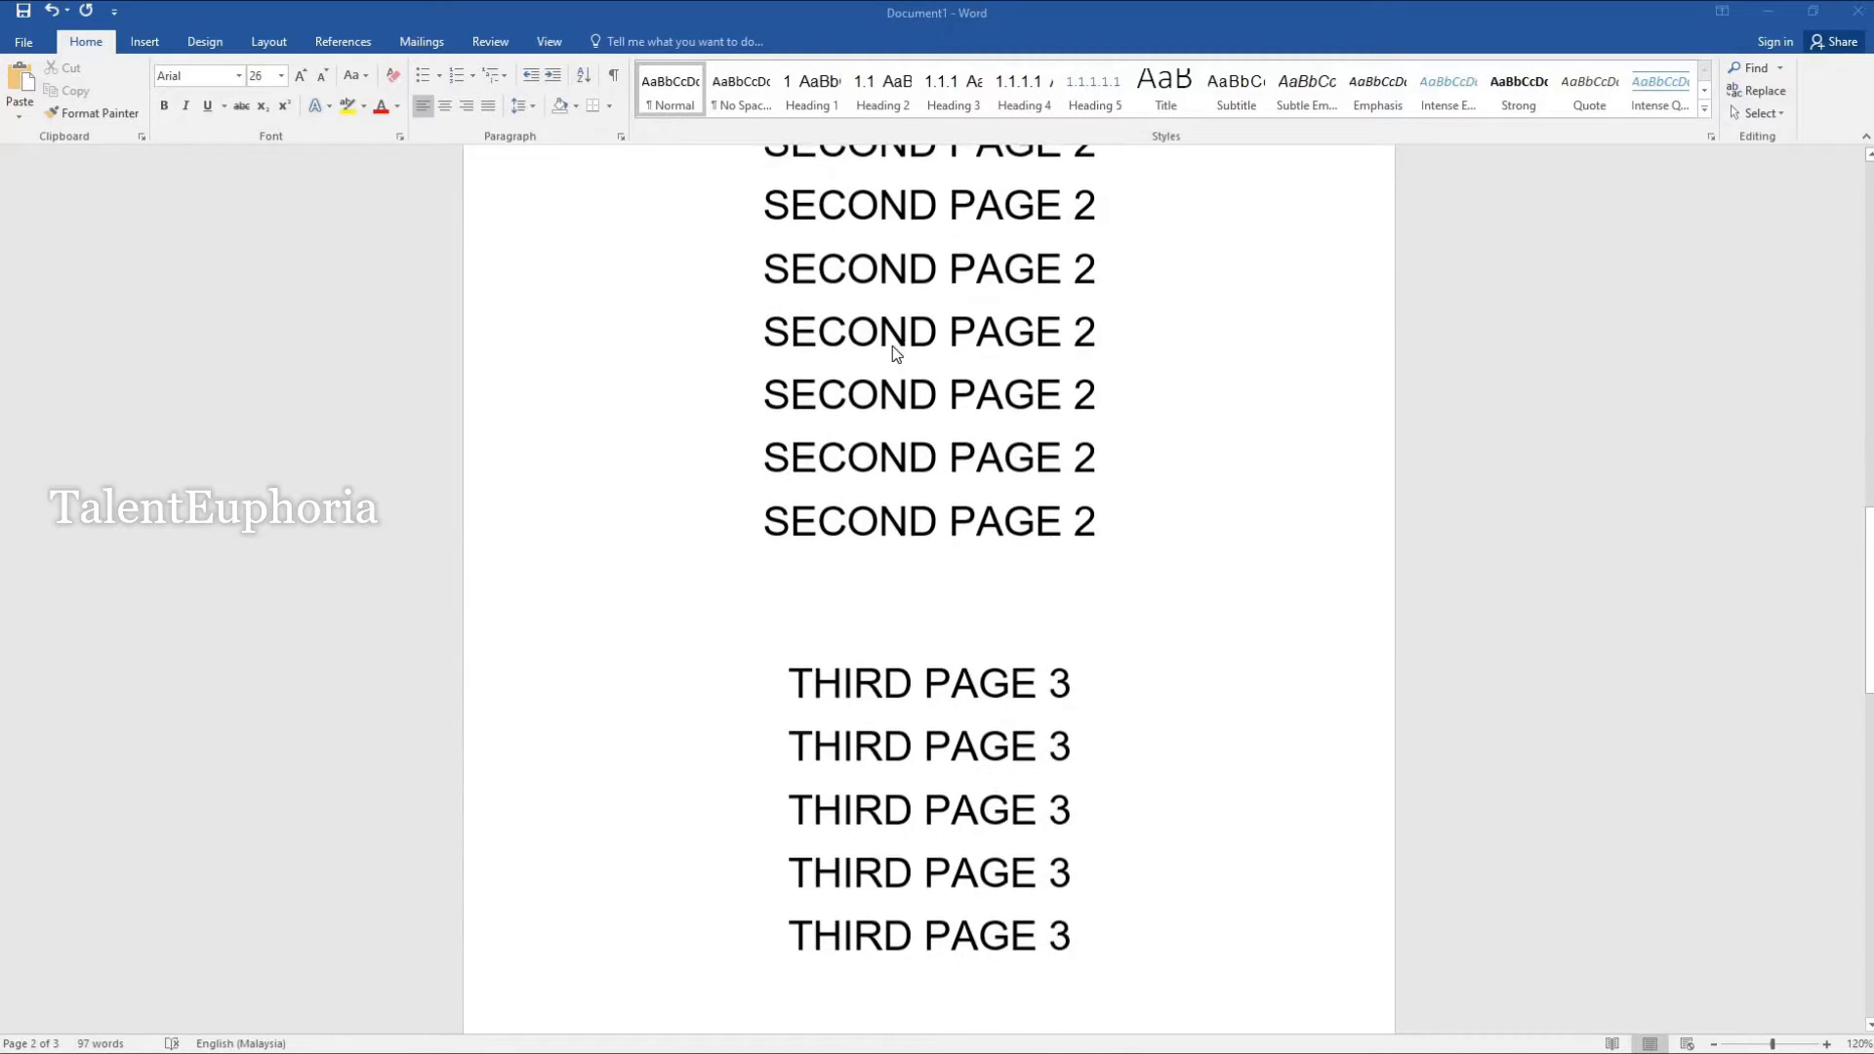
scroll(908, 683, "up", 20)
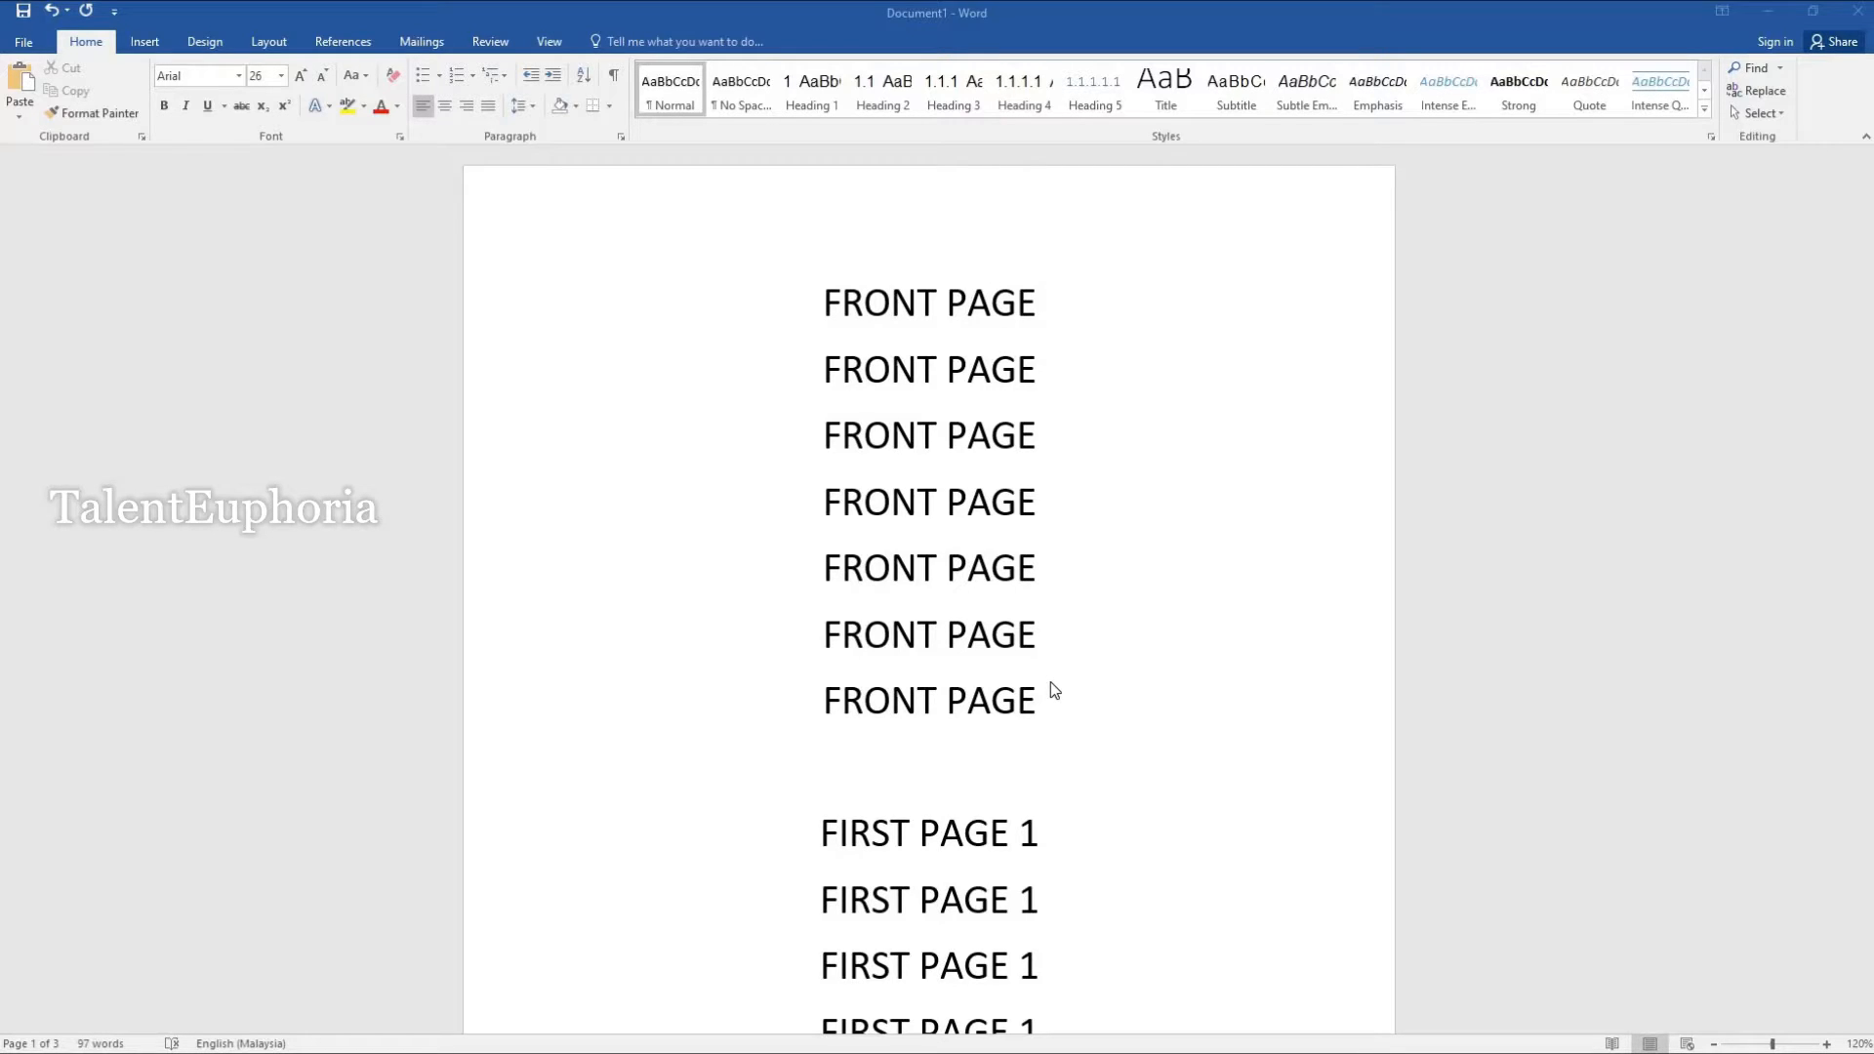
scroll(1050, 681, "down", 2)
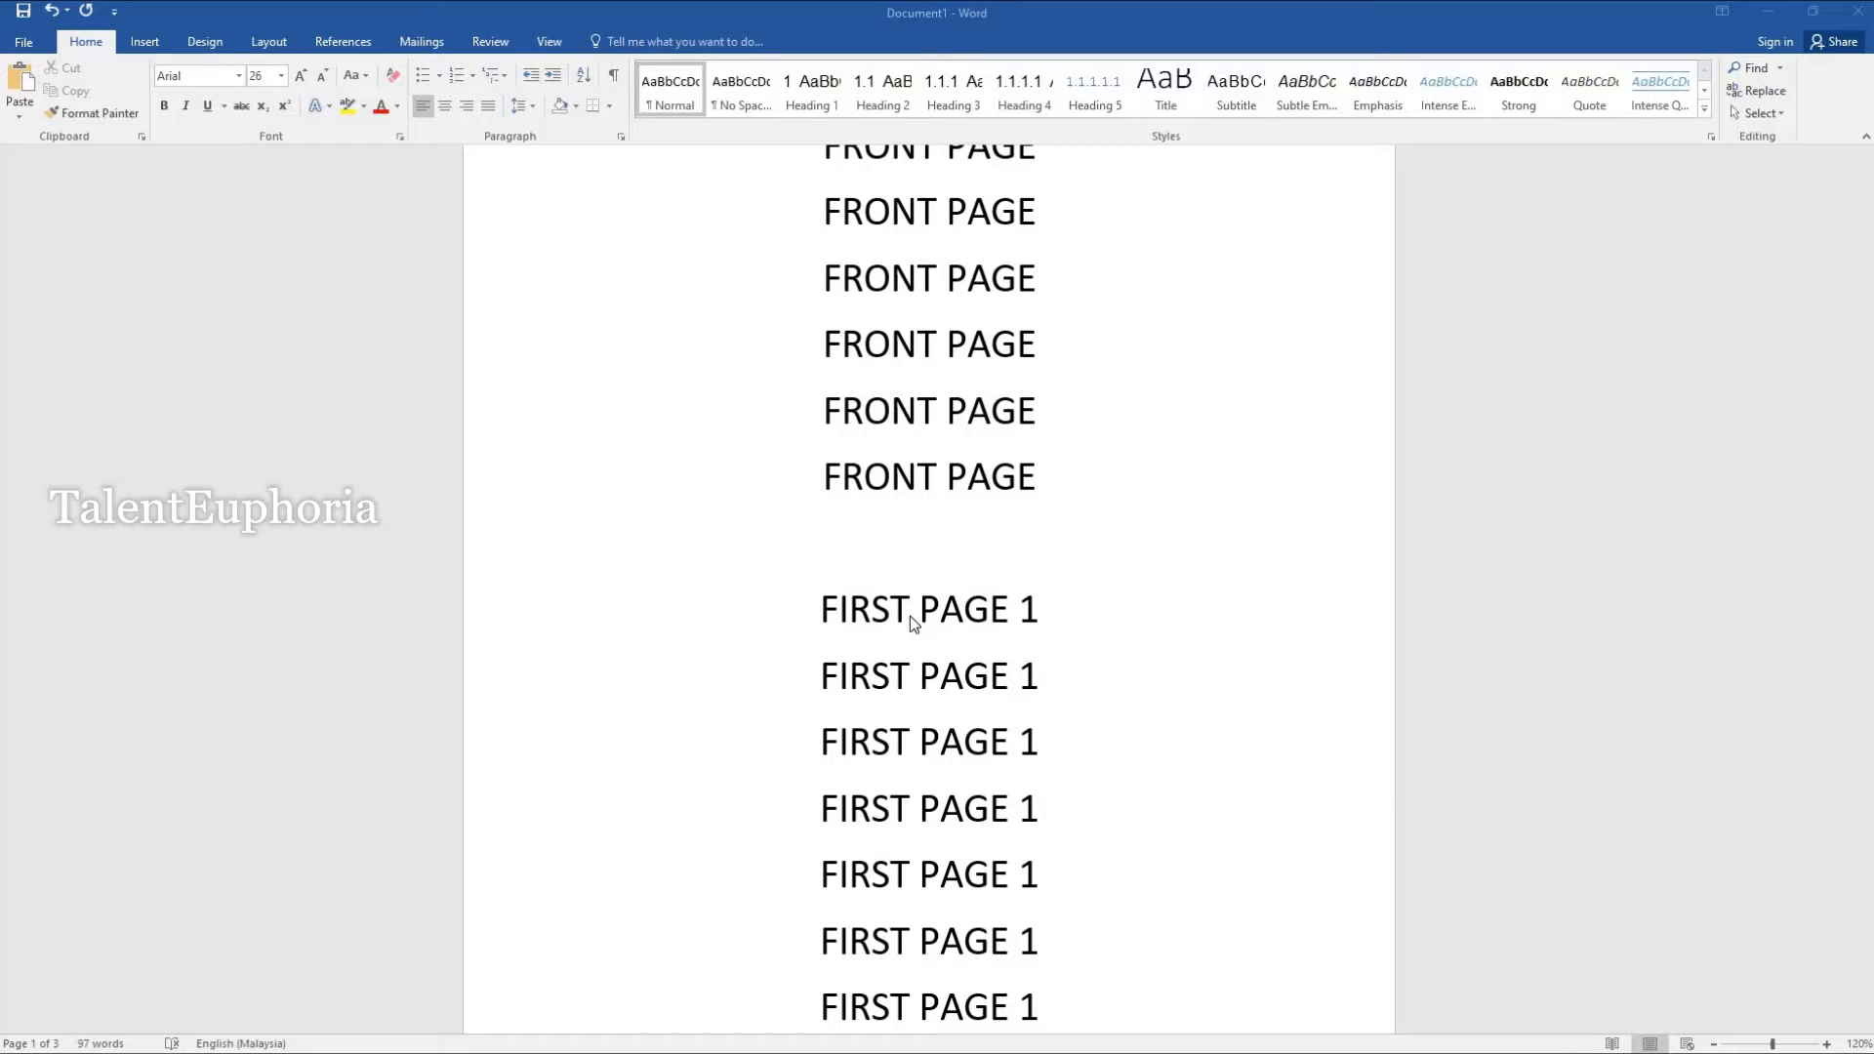
scroll(910, 616, "up", 2)
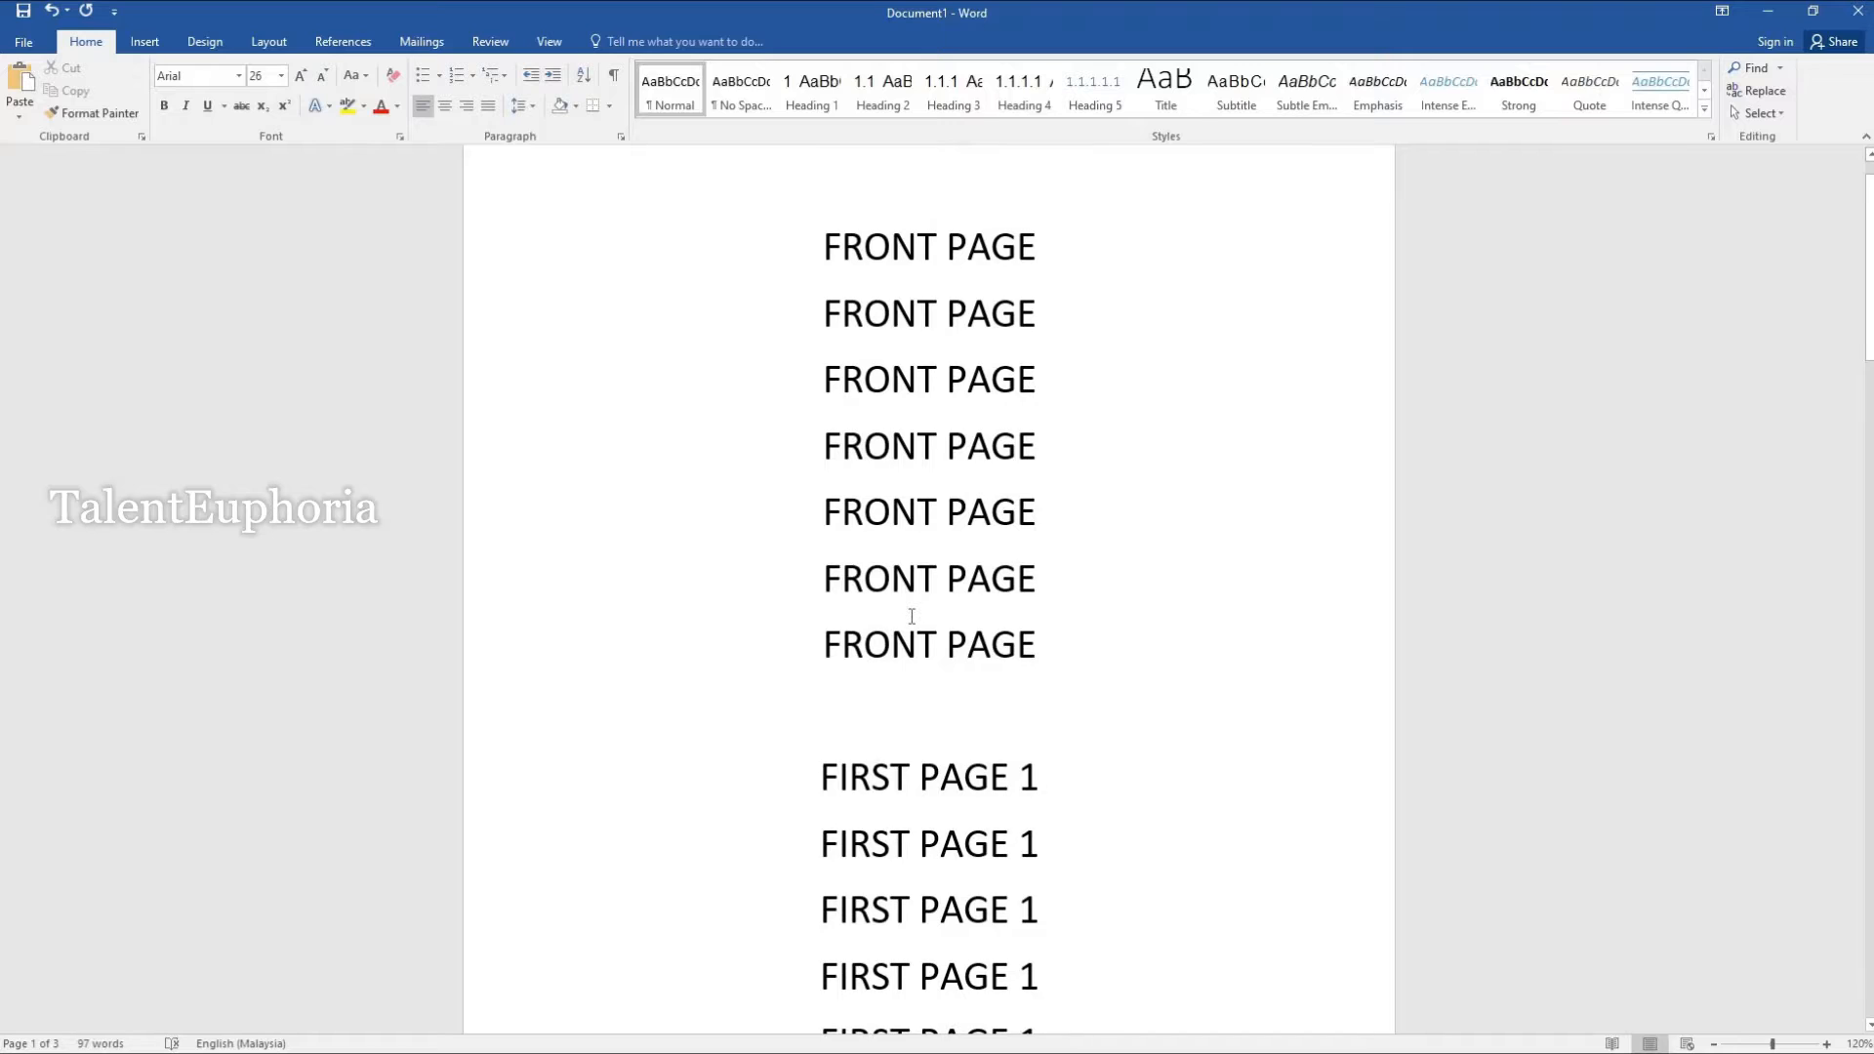
scroll(911, 616, "up", 1)
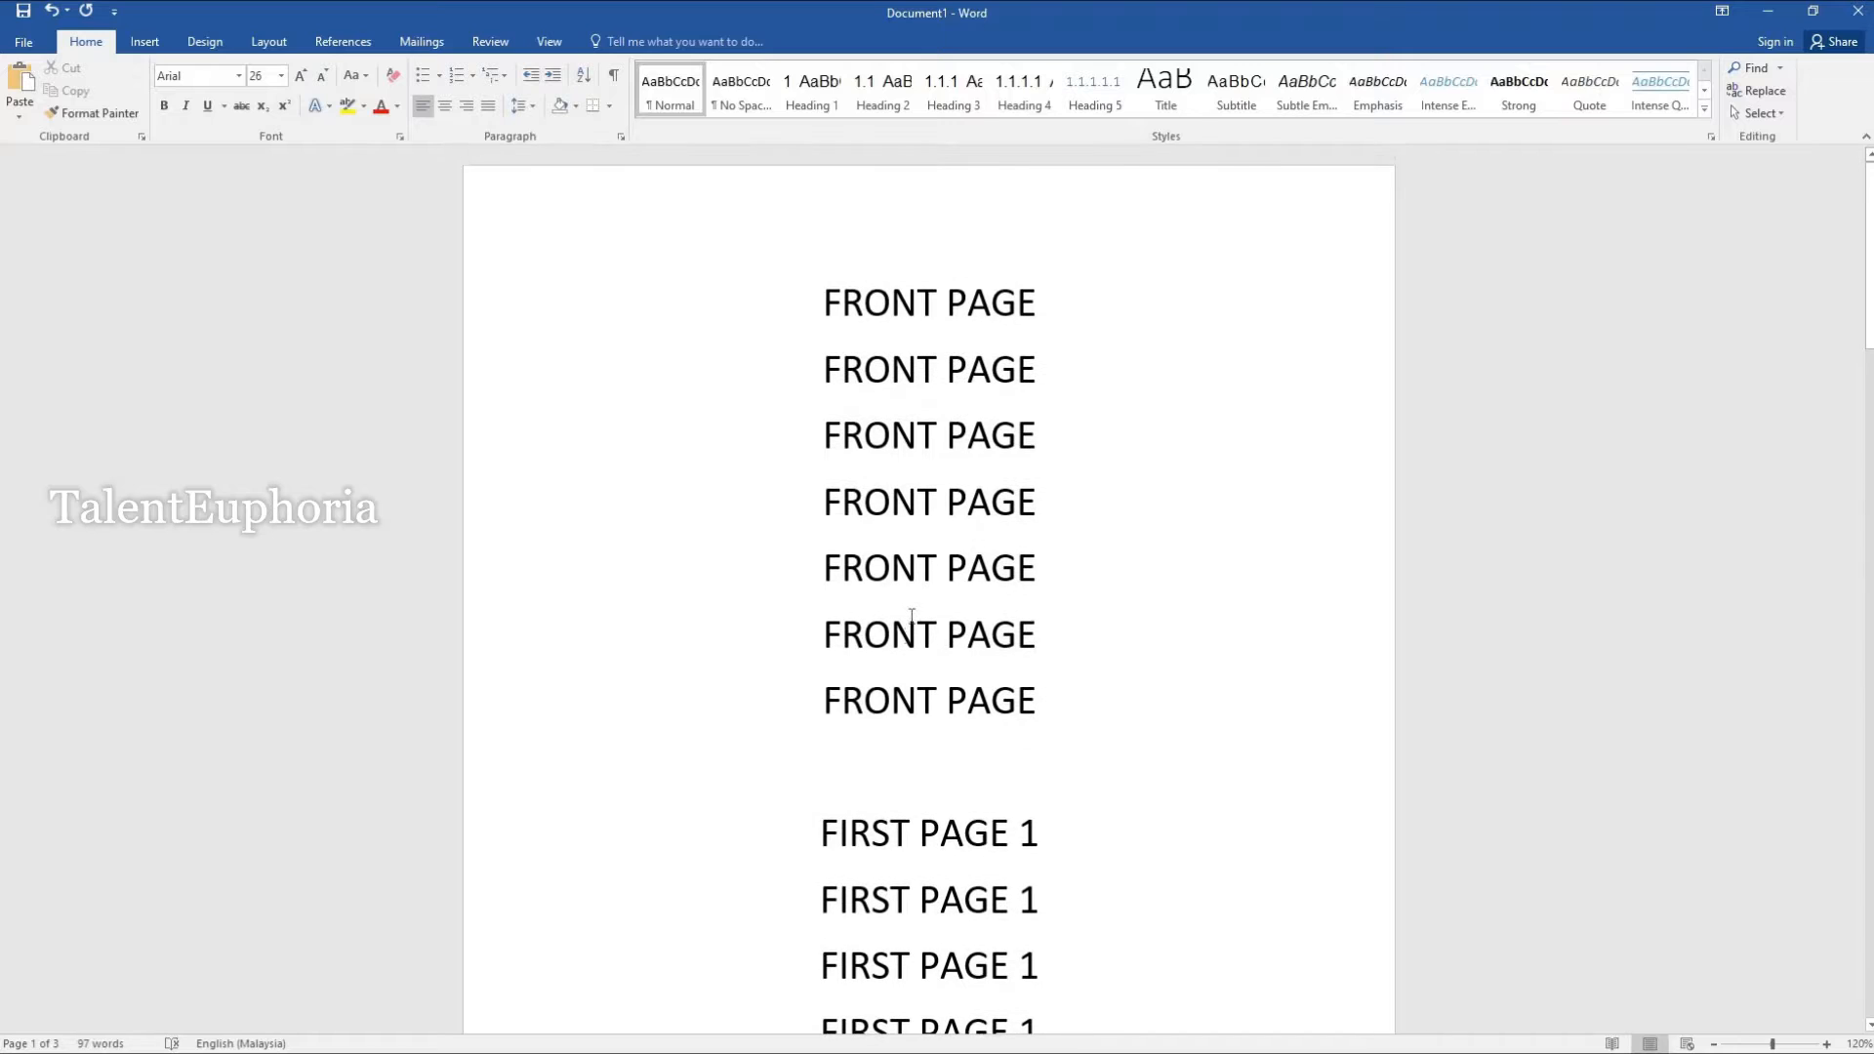
left_click(822, 831)
left_click(271, 42)
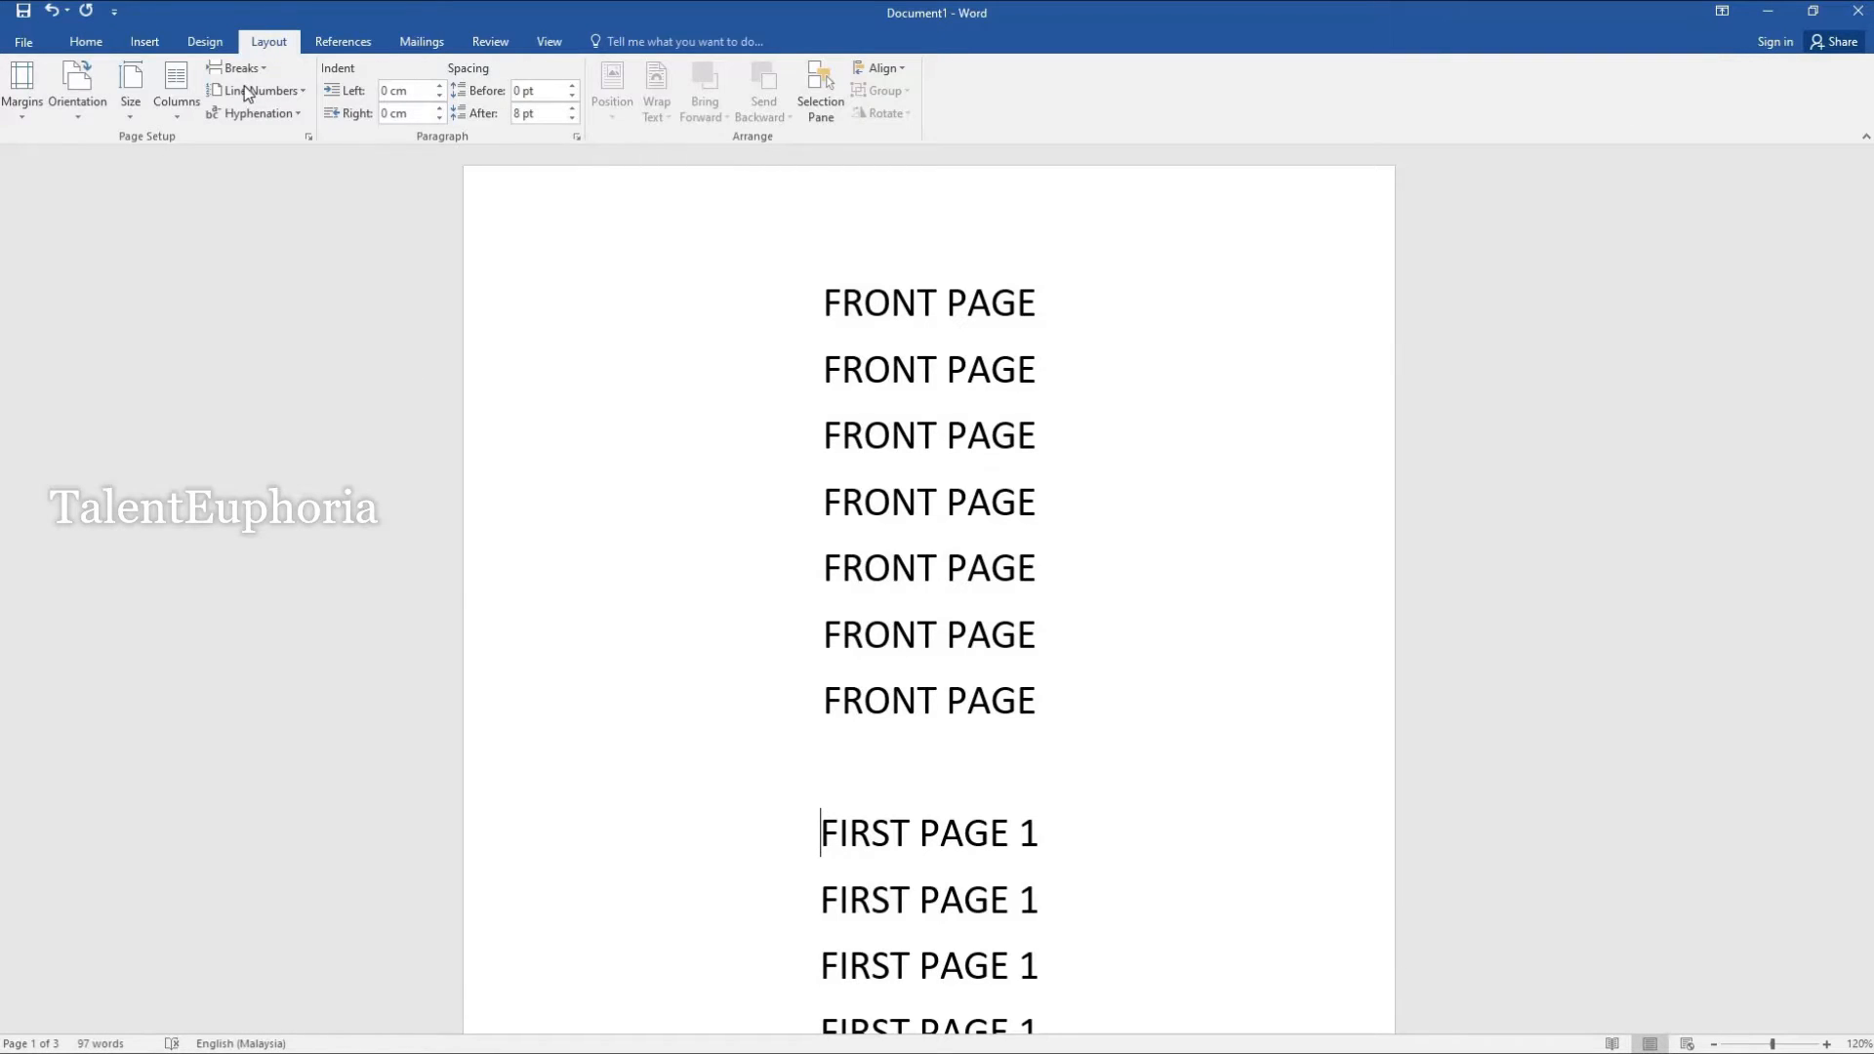
left_click(260, 68)
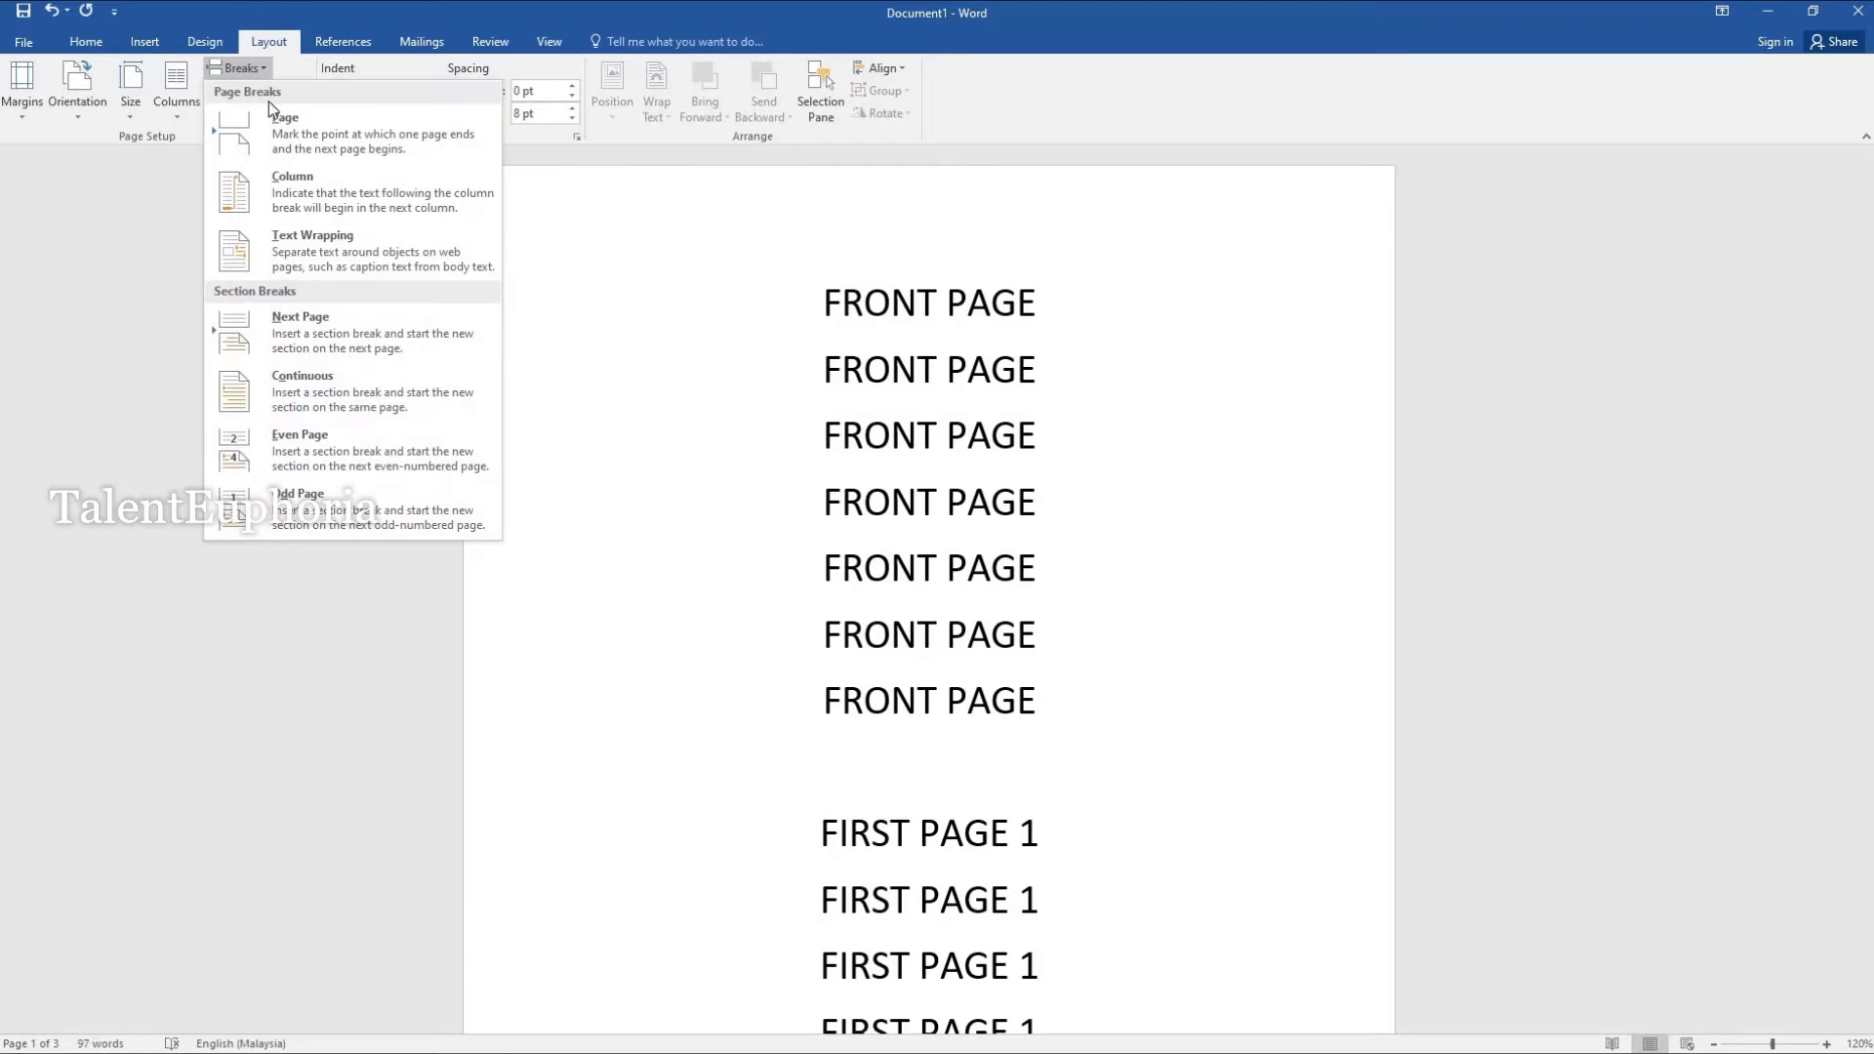
left_click(276, 327)
scroll(285, 339, "up", 3)
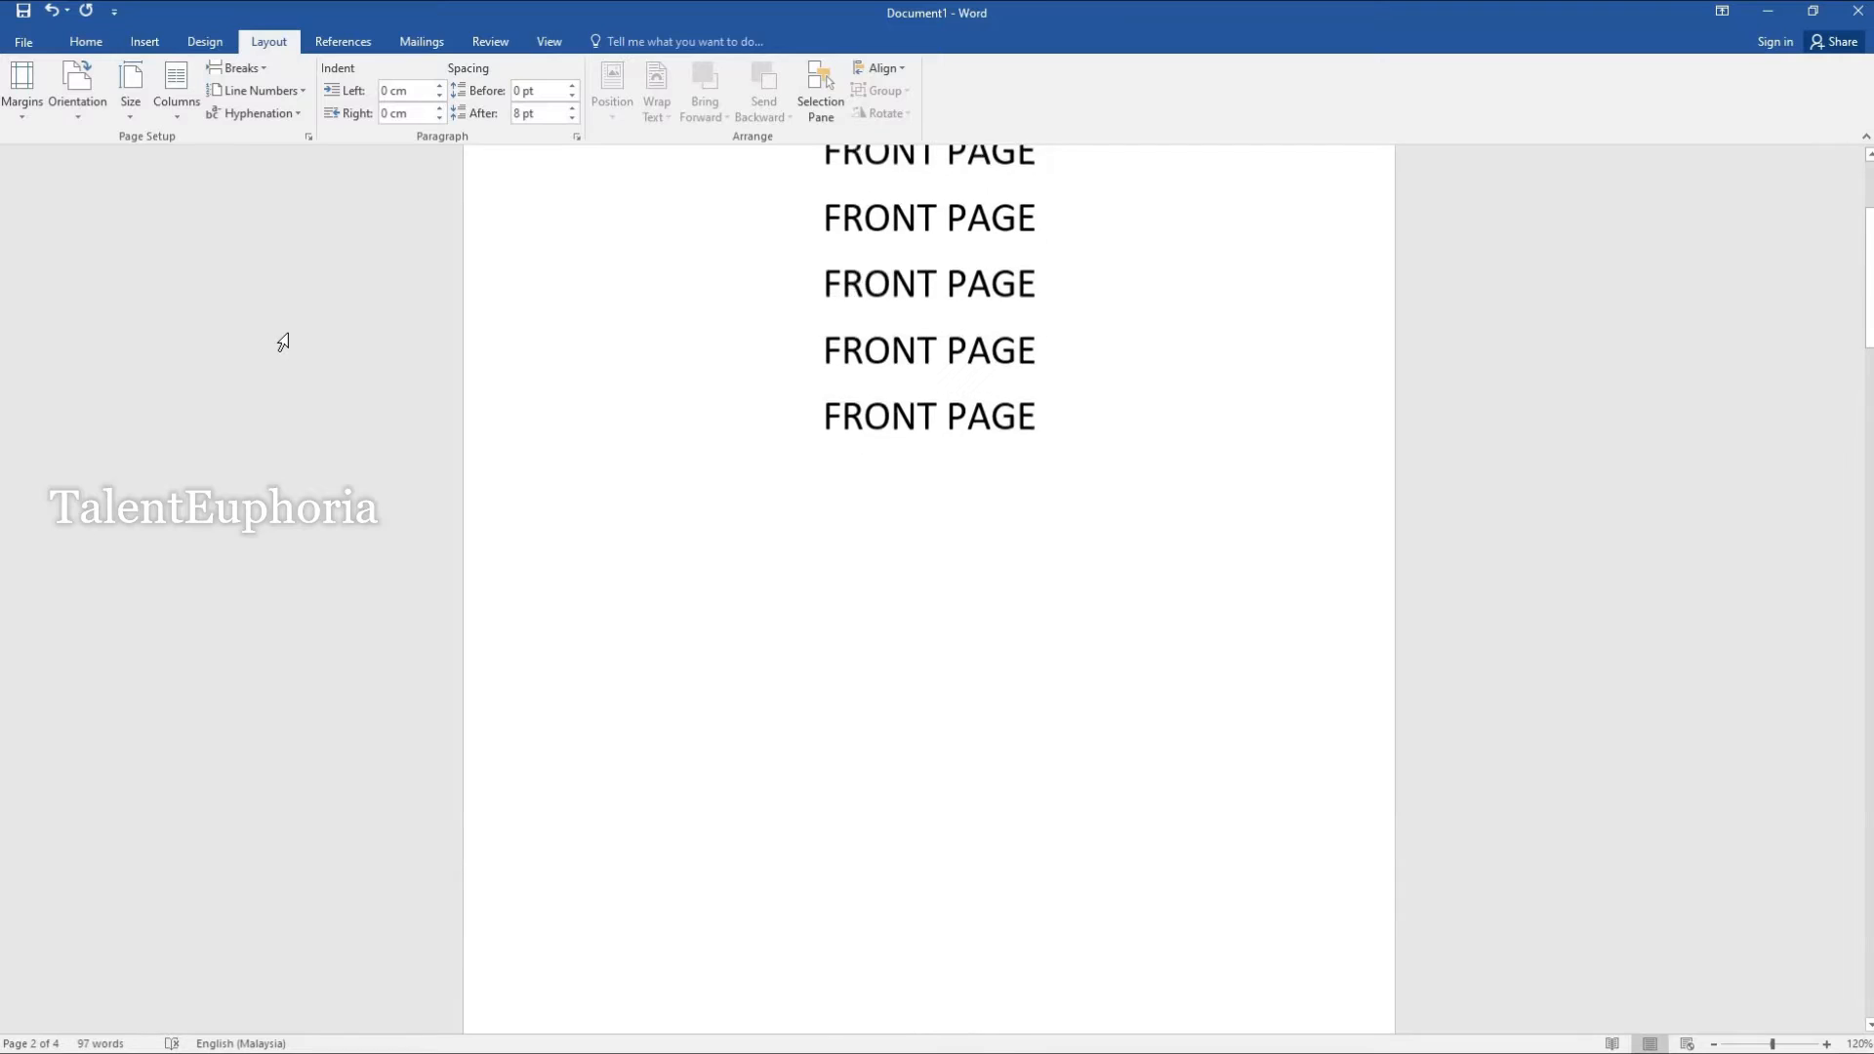
scroll(313, 360, "down", 8)
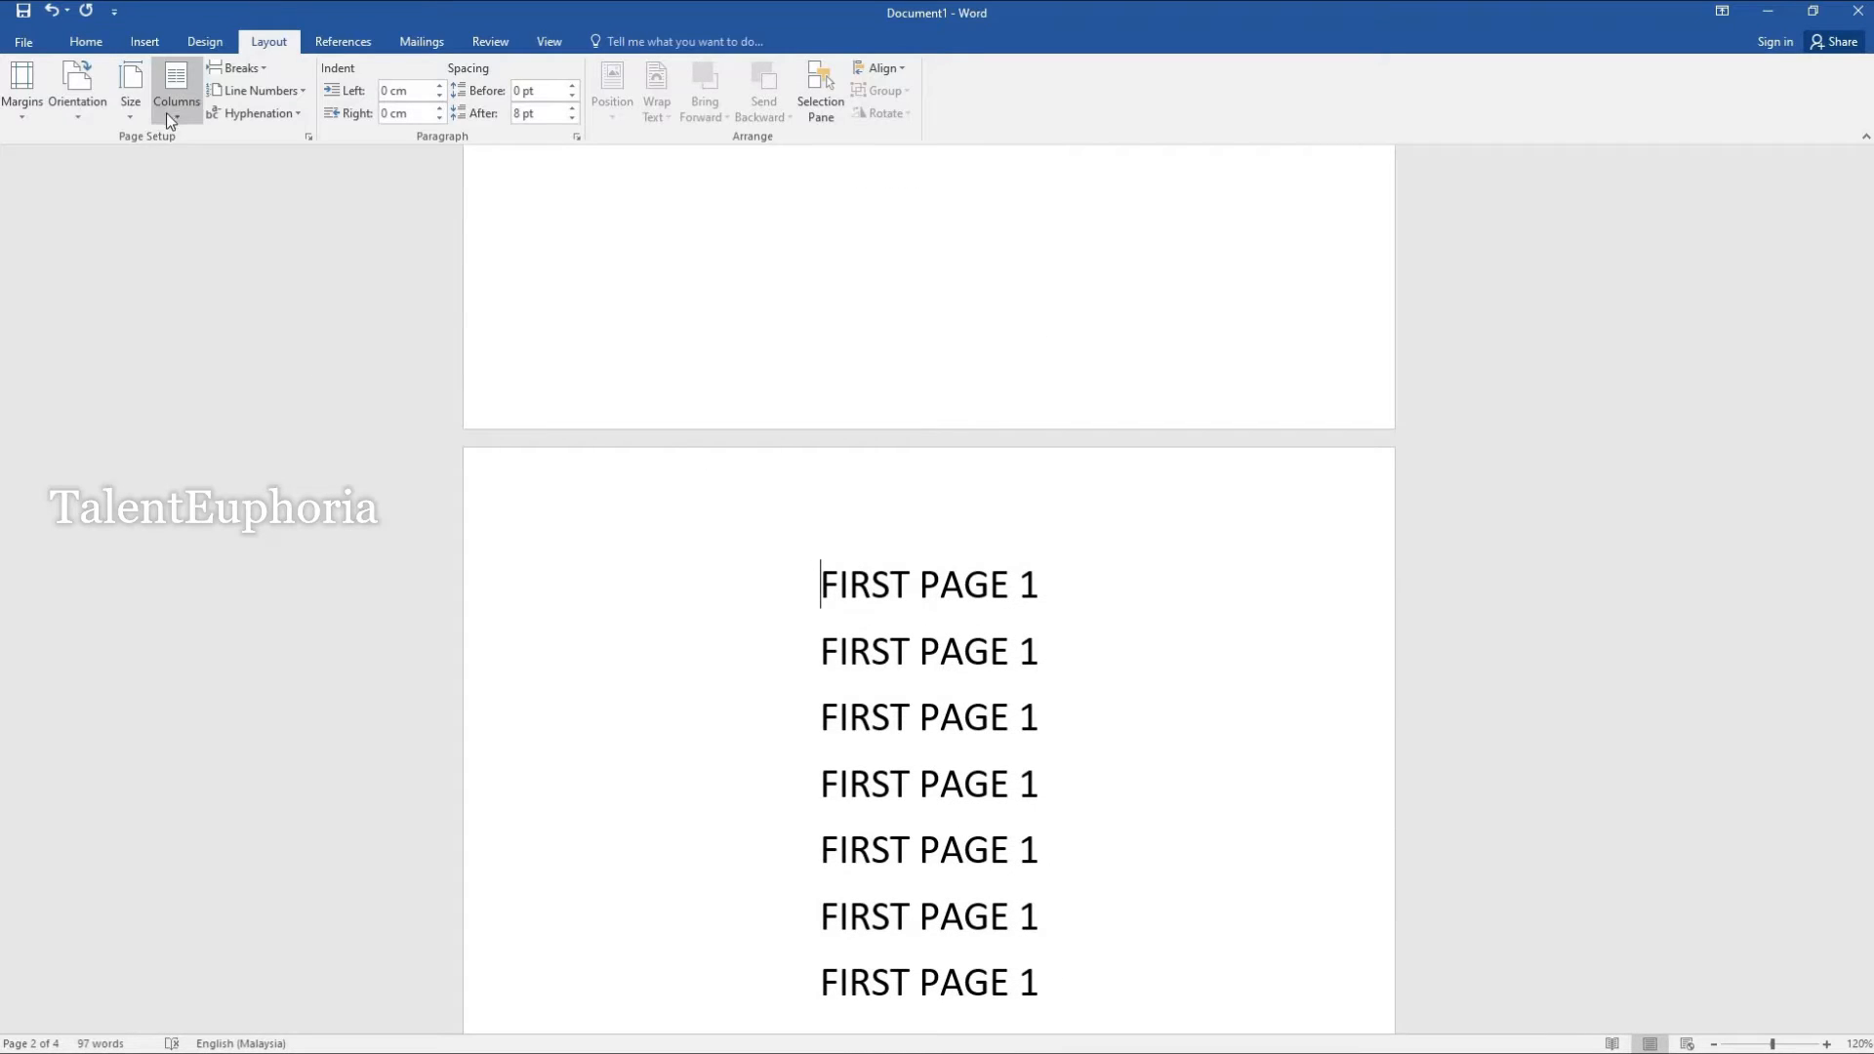
left_click(252, 74)
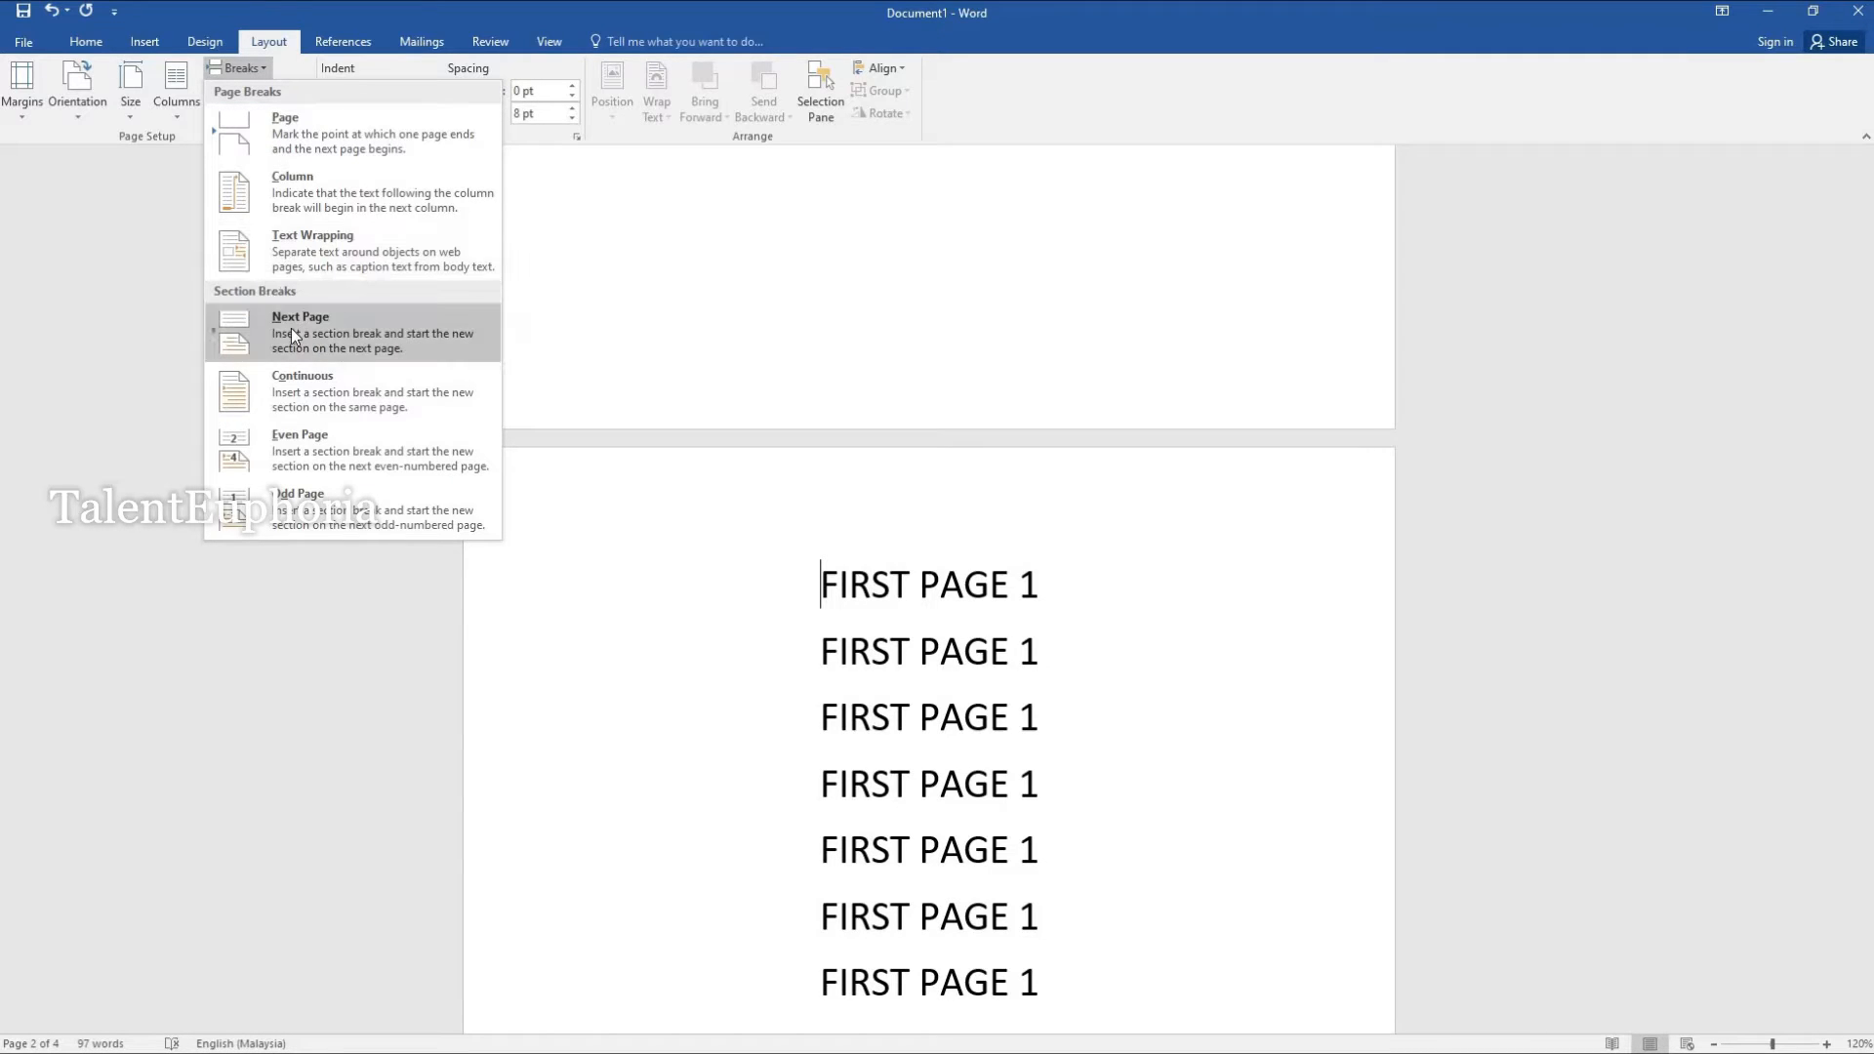
left_click(820, 583)
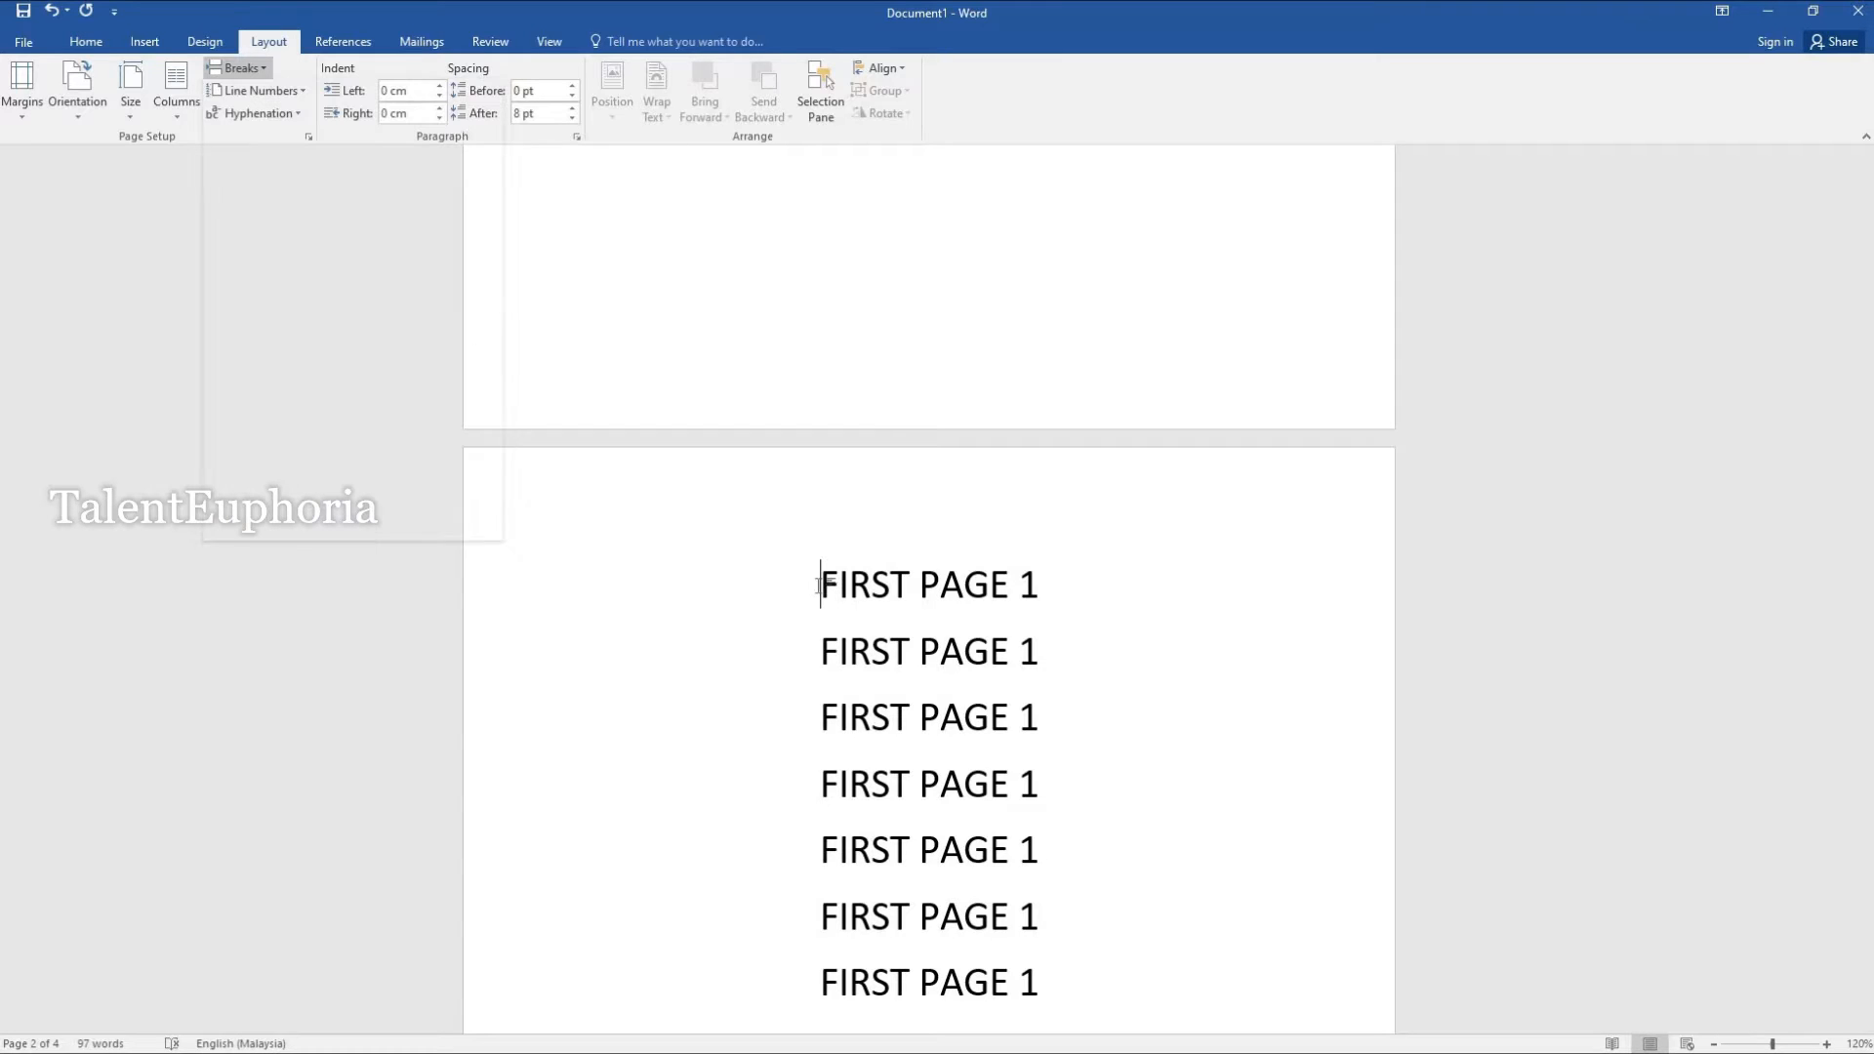
Step: Turn on the display of formatting marks to inspect the section break below the "FRONT PAGE" lines
left_click(78, 42)
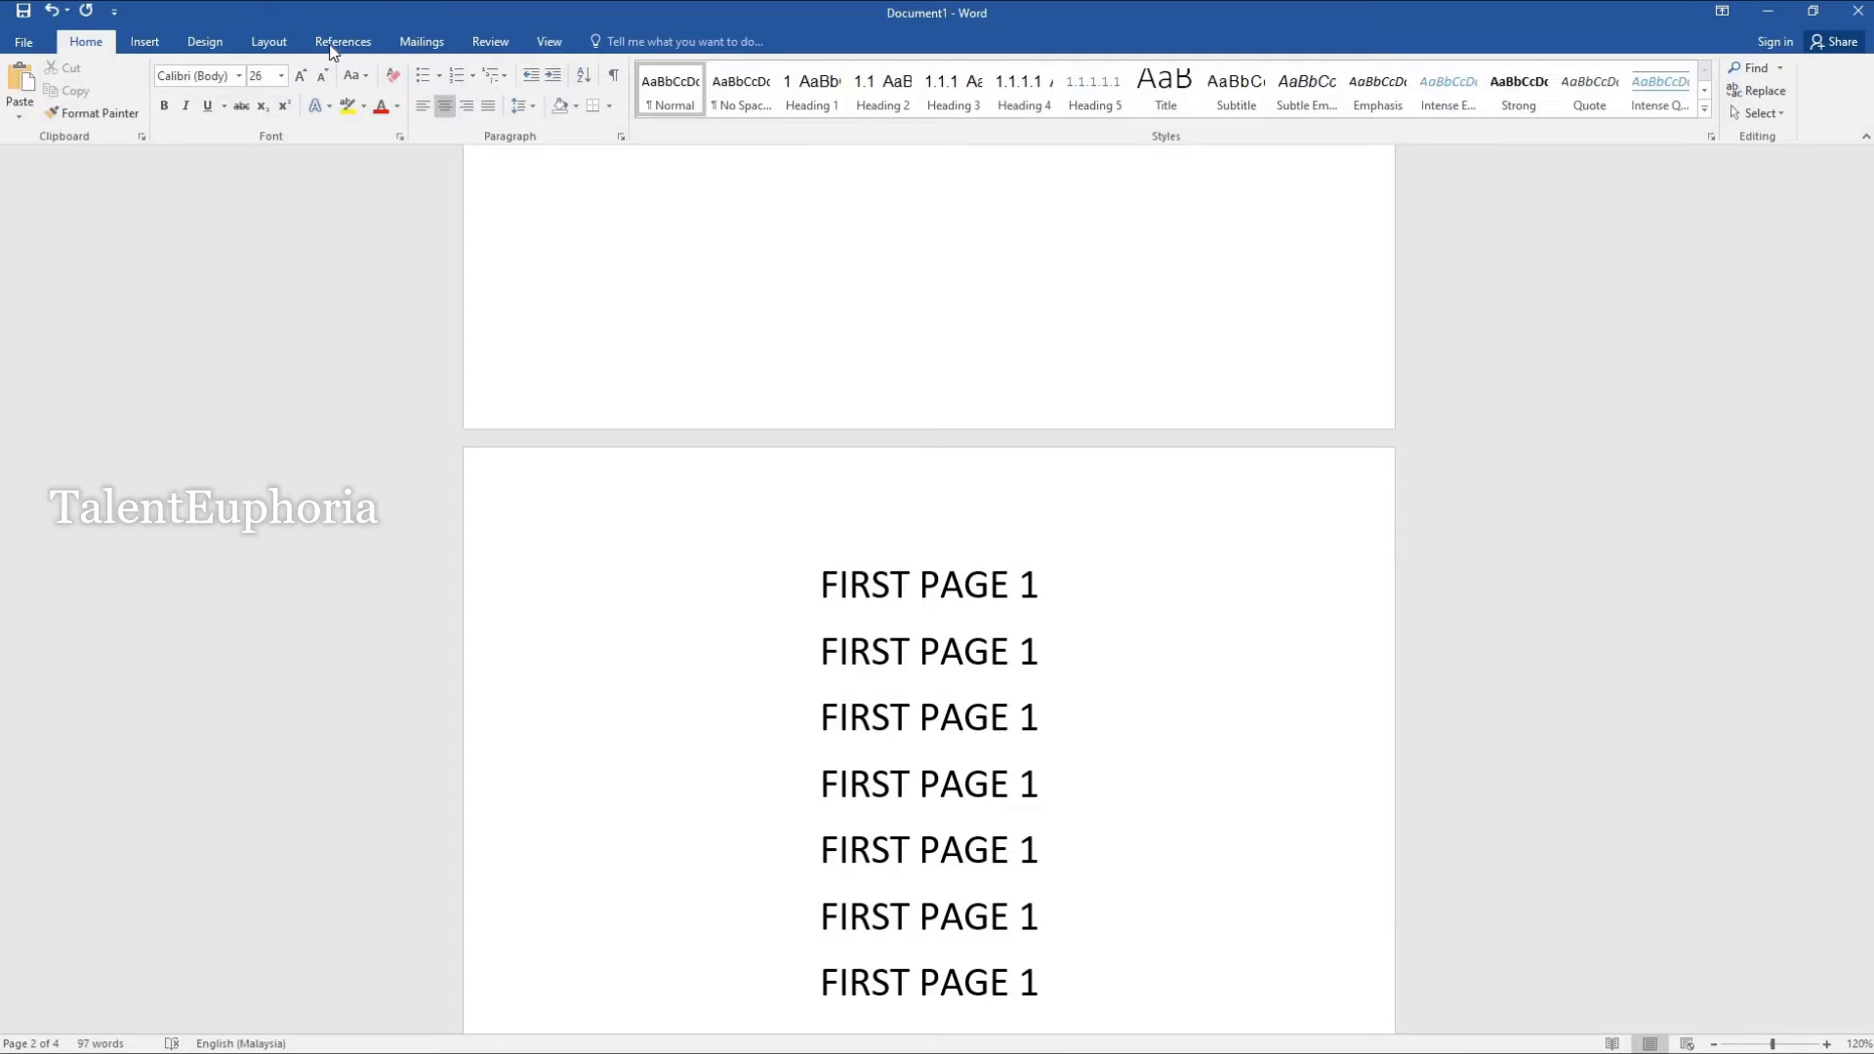
left_click(620, 82)
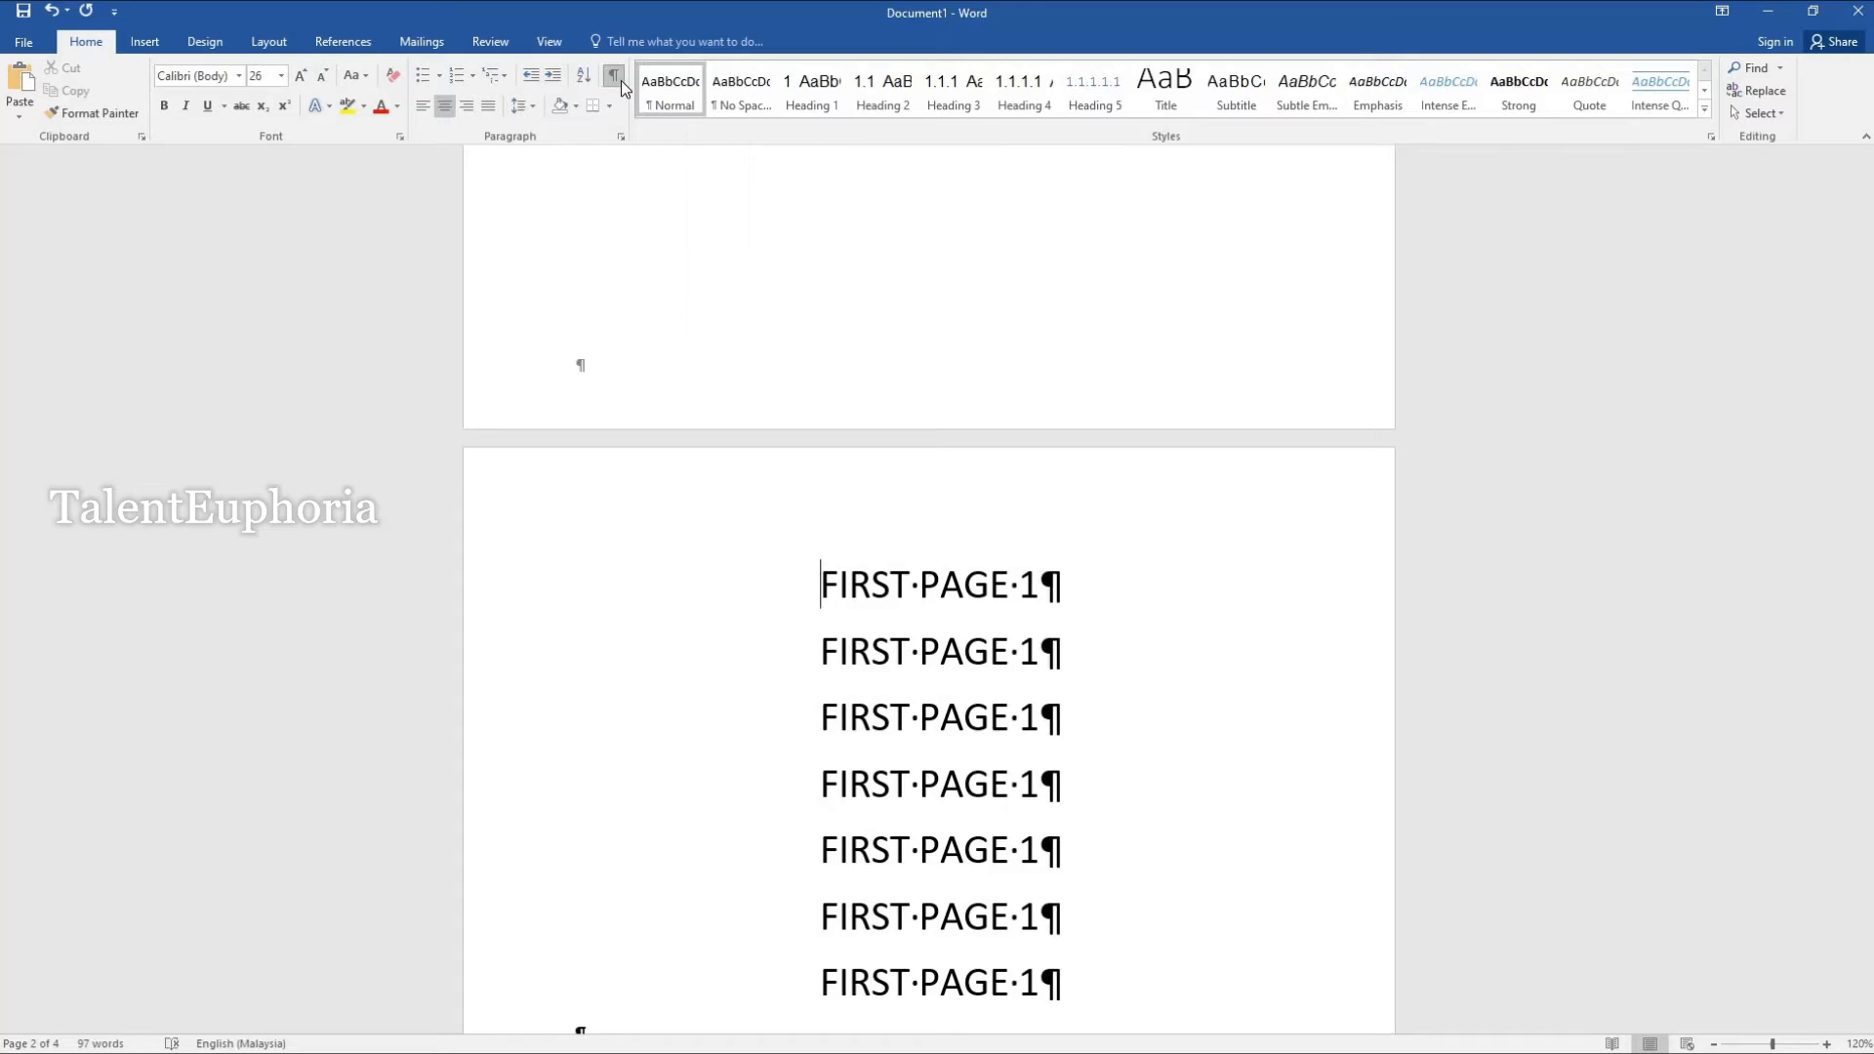
scroll(1025, 435, "up", 6)
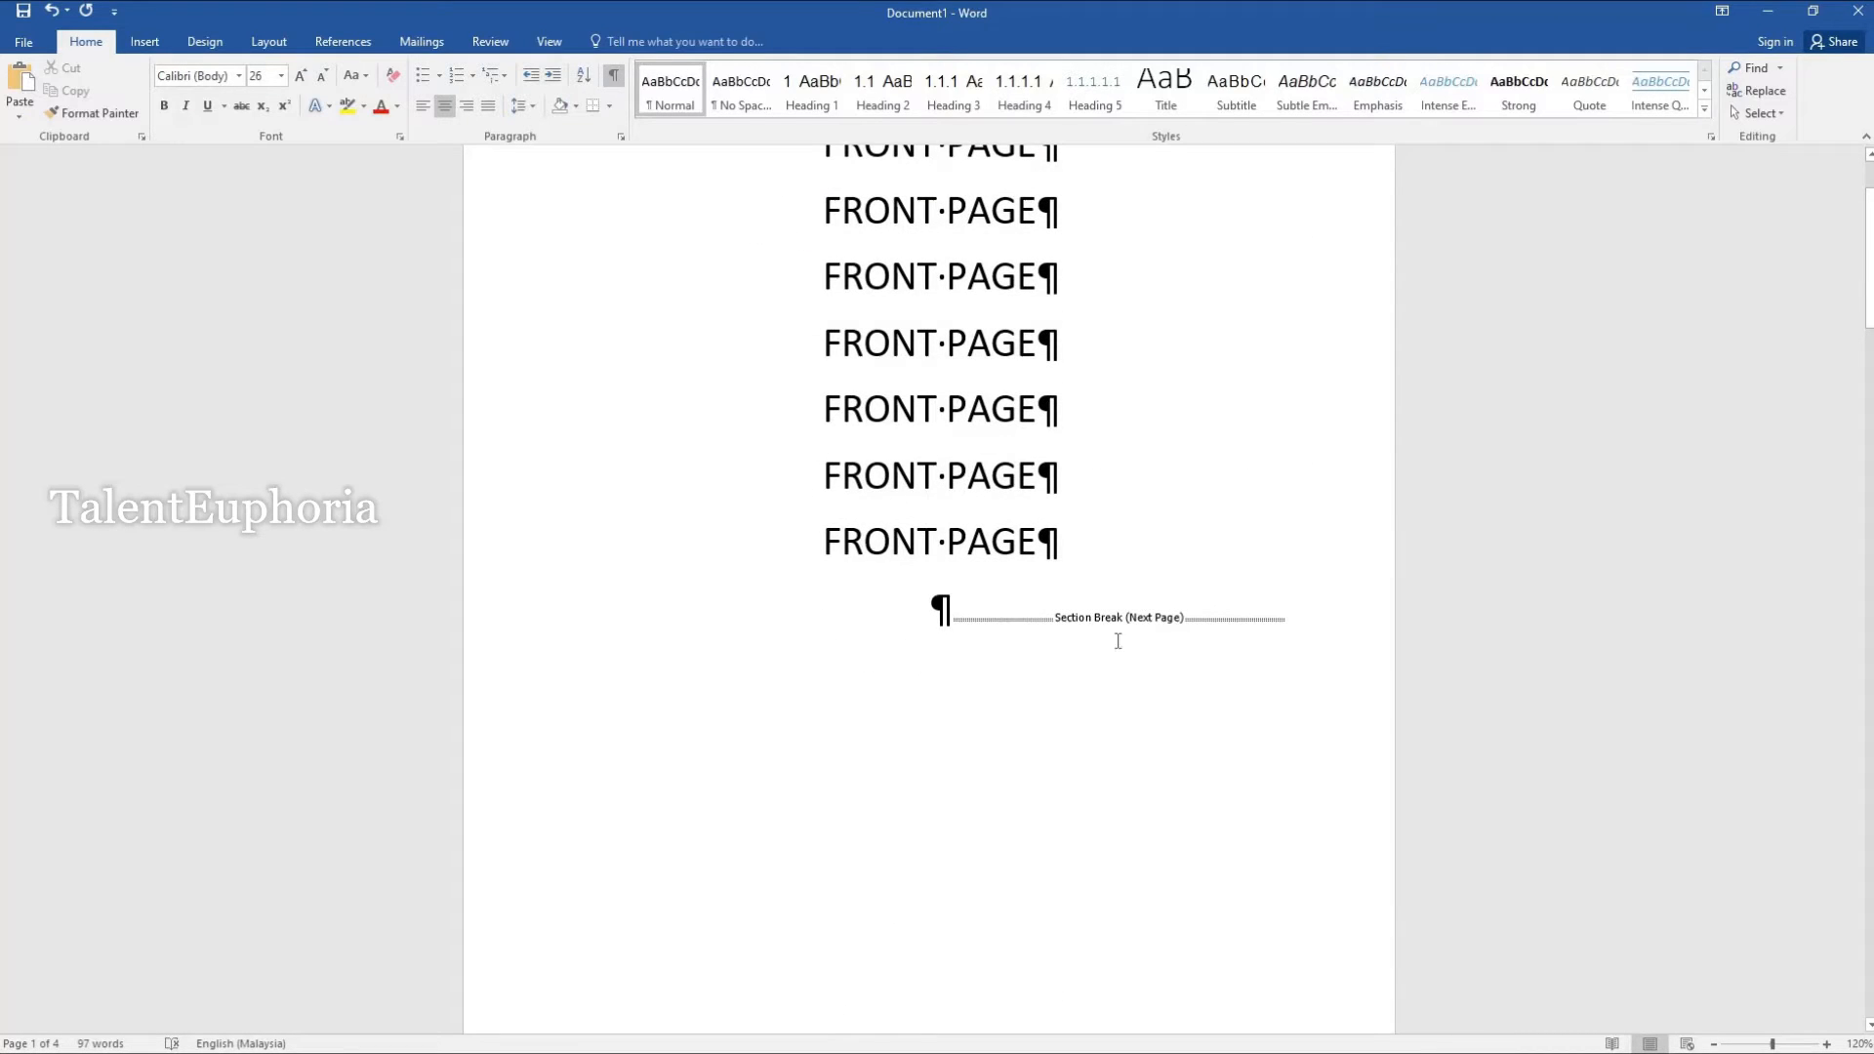
scroll(1067, 597, "down", 3)
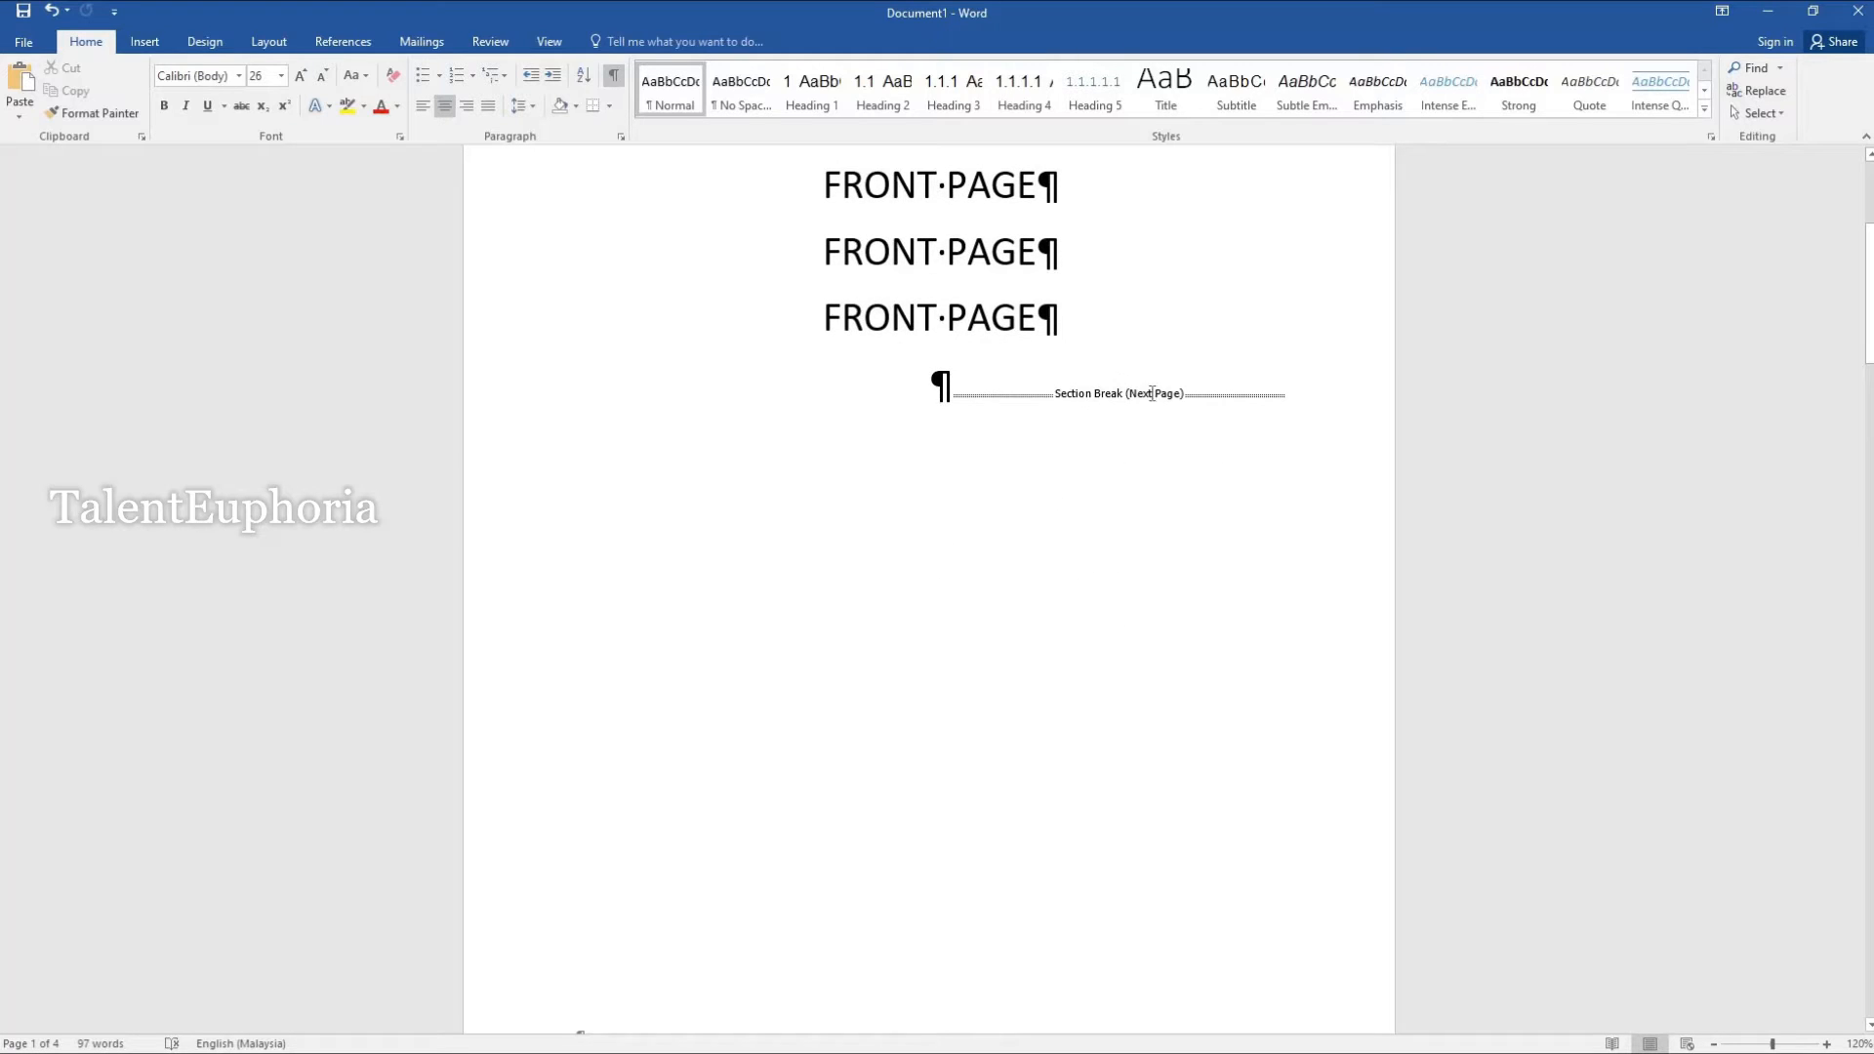
Step: Insert a blank page at the empty paragraph between the "SECOND PAGE 2" and "THIRD PAGE 3" lines
scroll(1132, 449, "down", 3)
scroll(1045, 727, "down", 10)
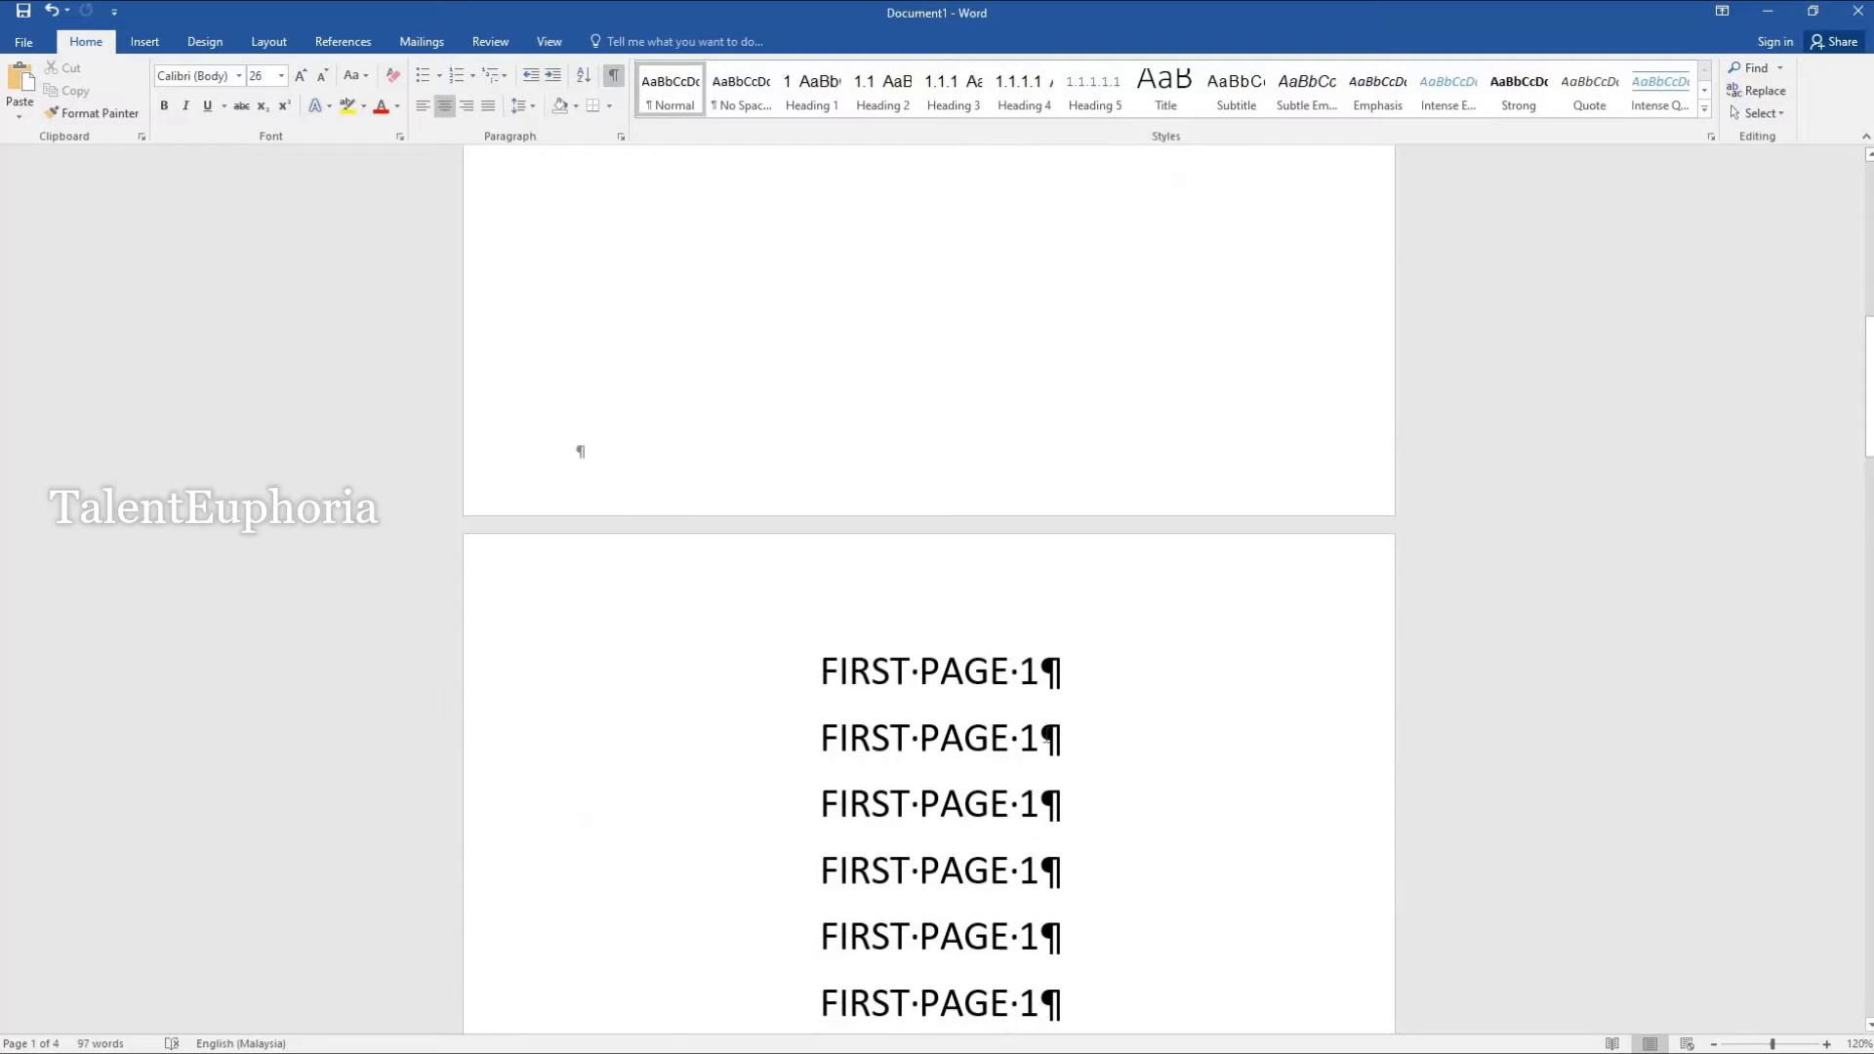
scroll(1046, 734, "down", 12)
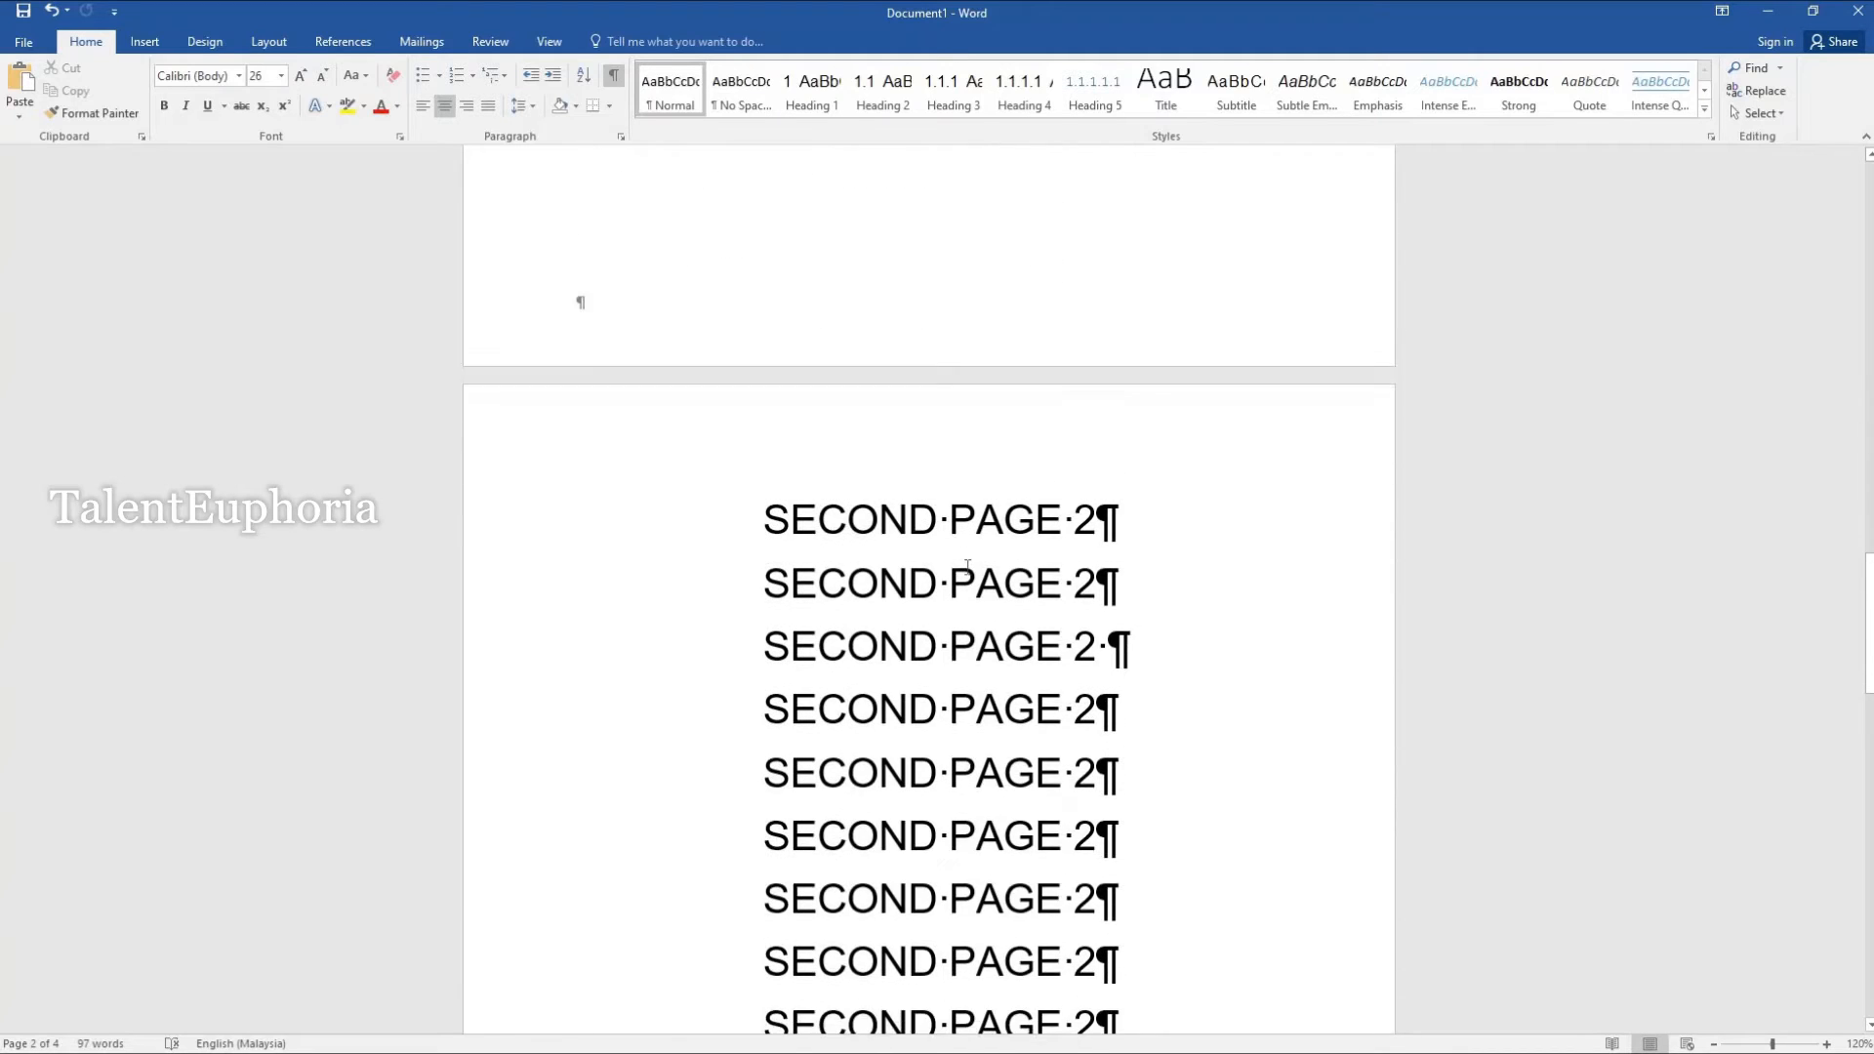
left_click(1073, 774)
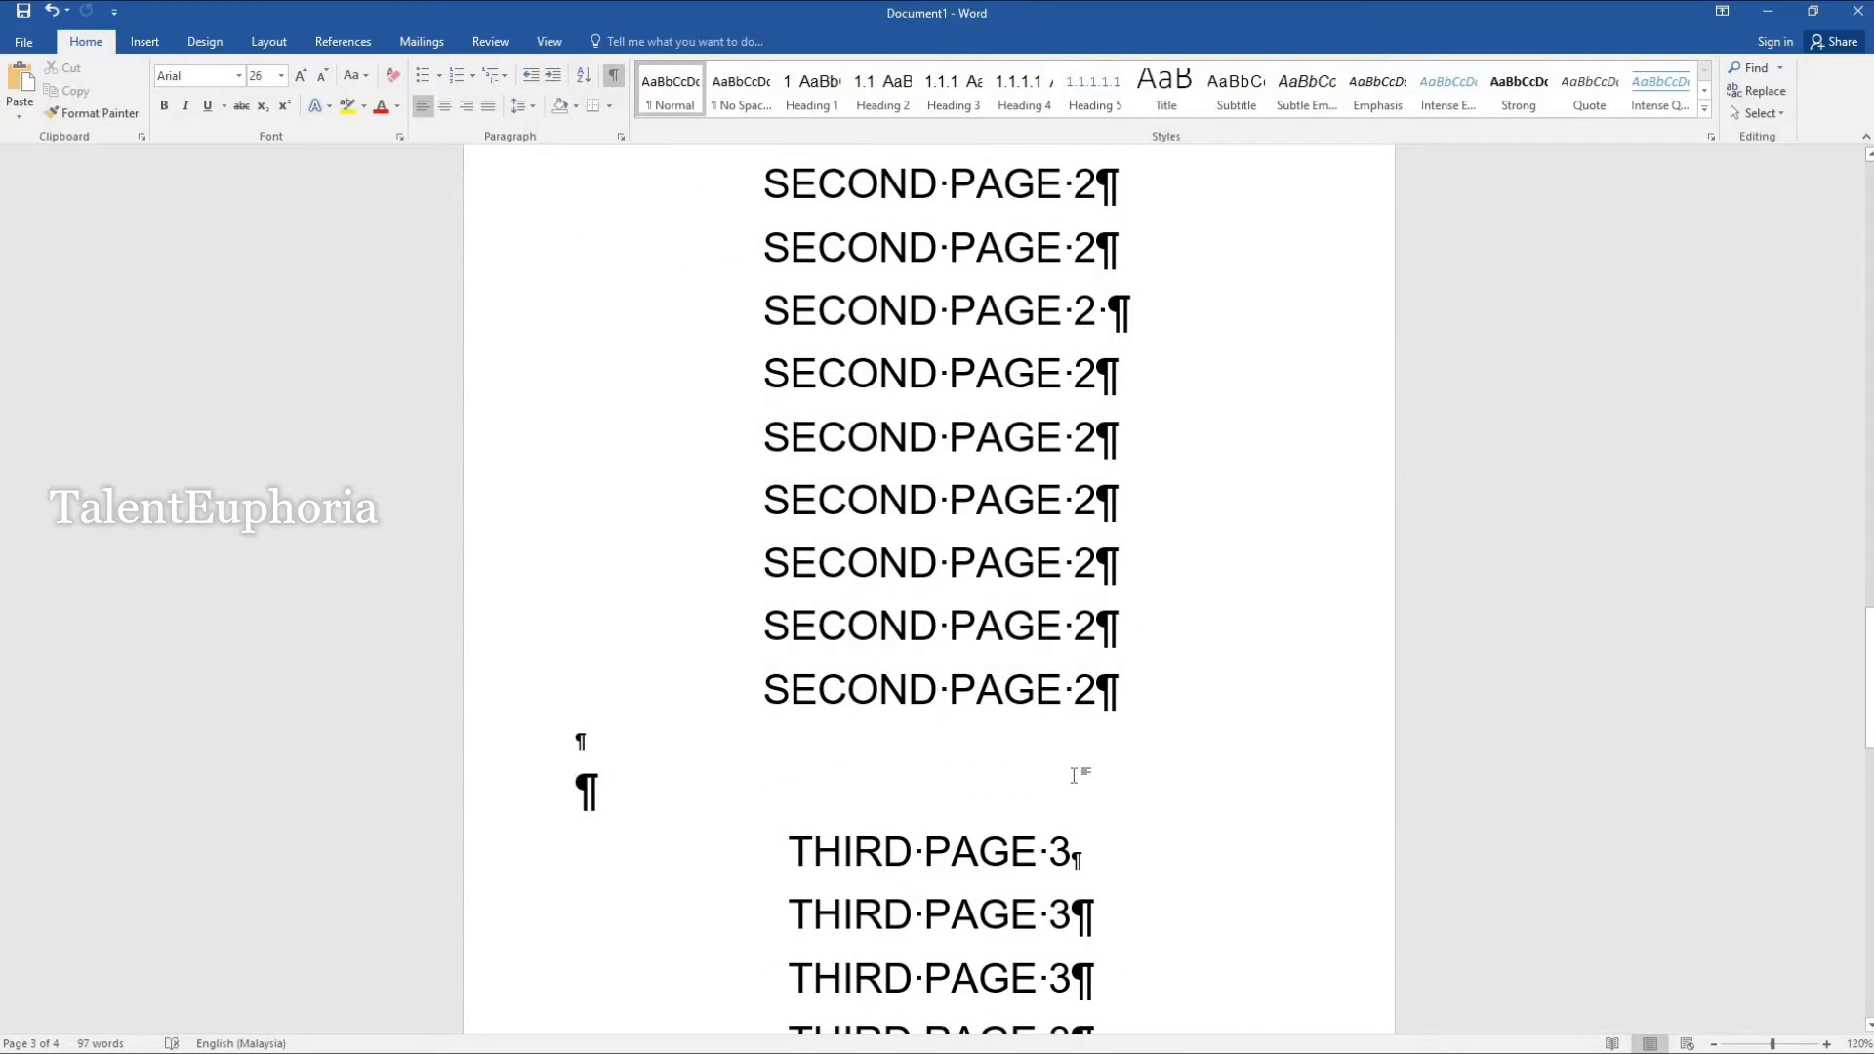
left_click(263, 41)
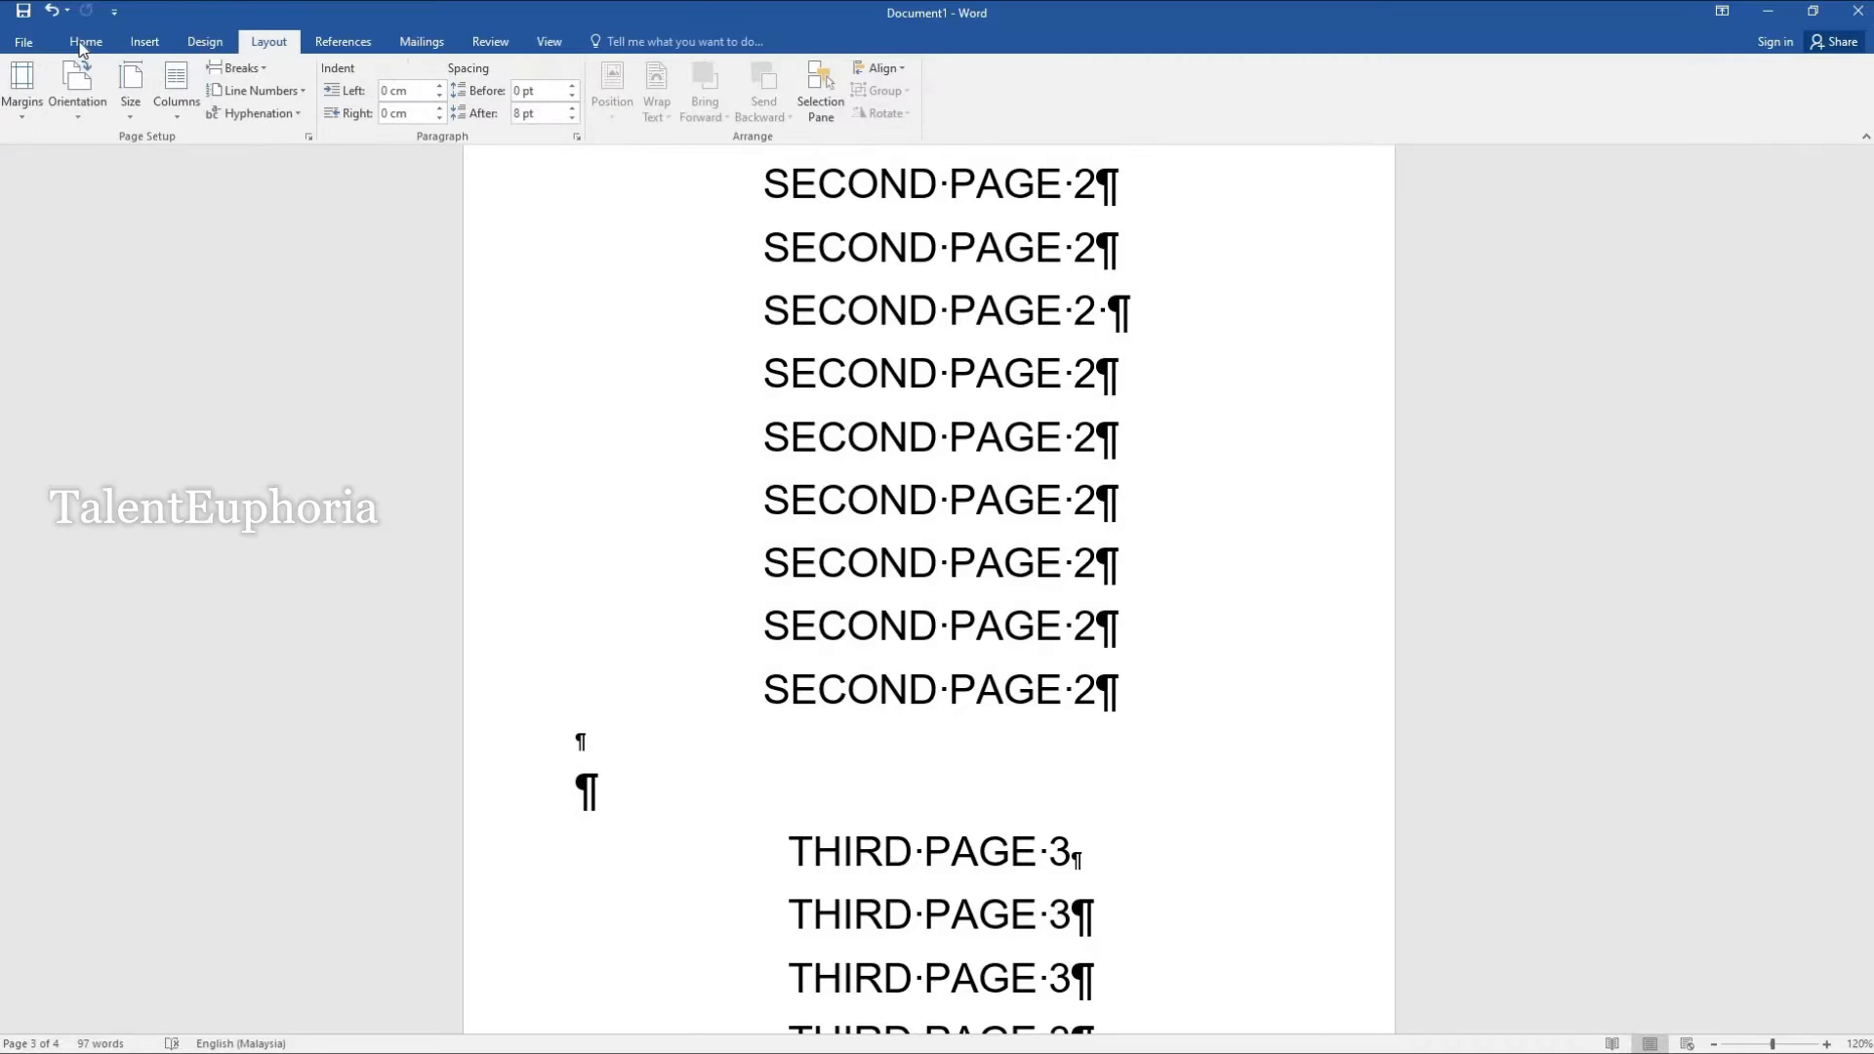
left_click(84, 43)
left_click(145, 42)
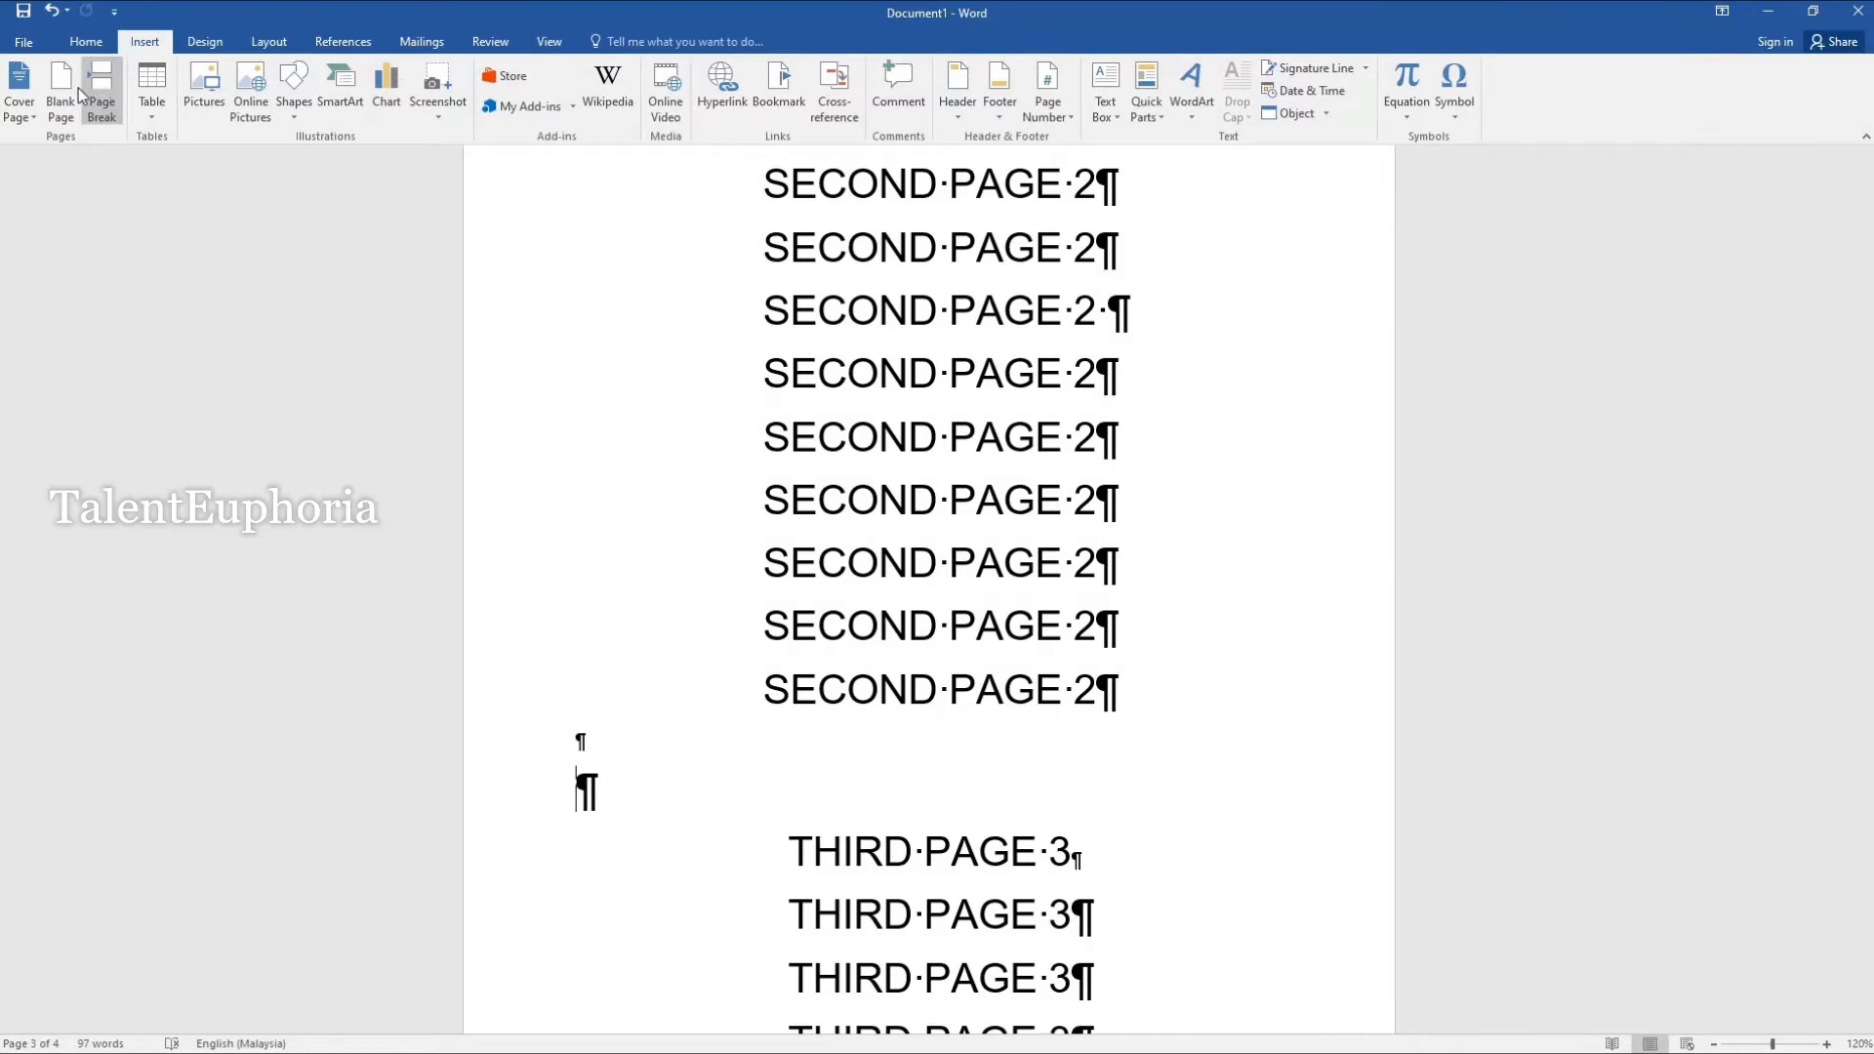
left_click(84, 92)
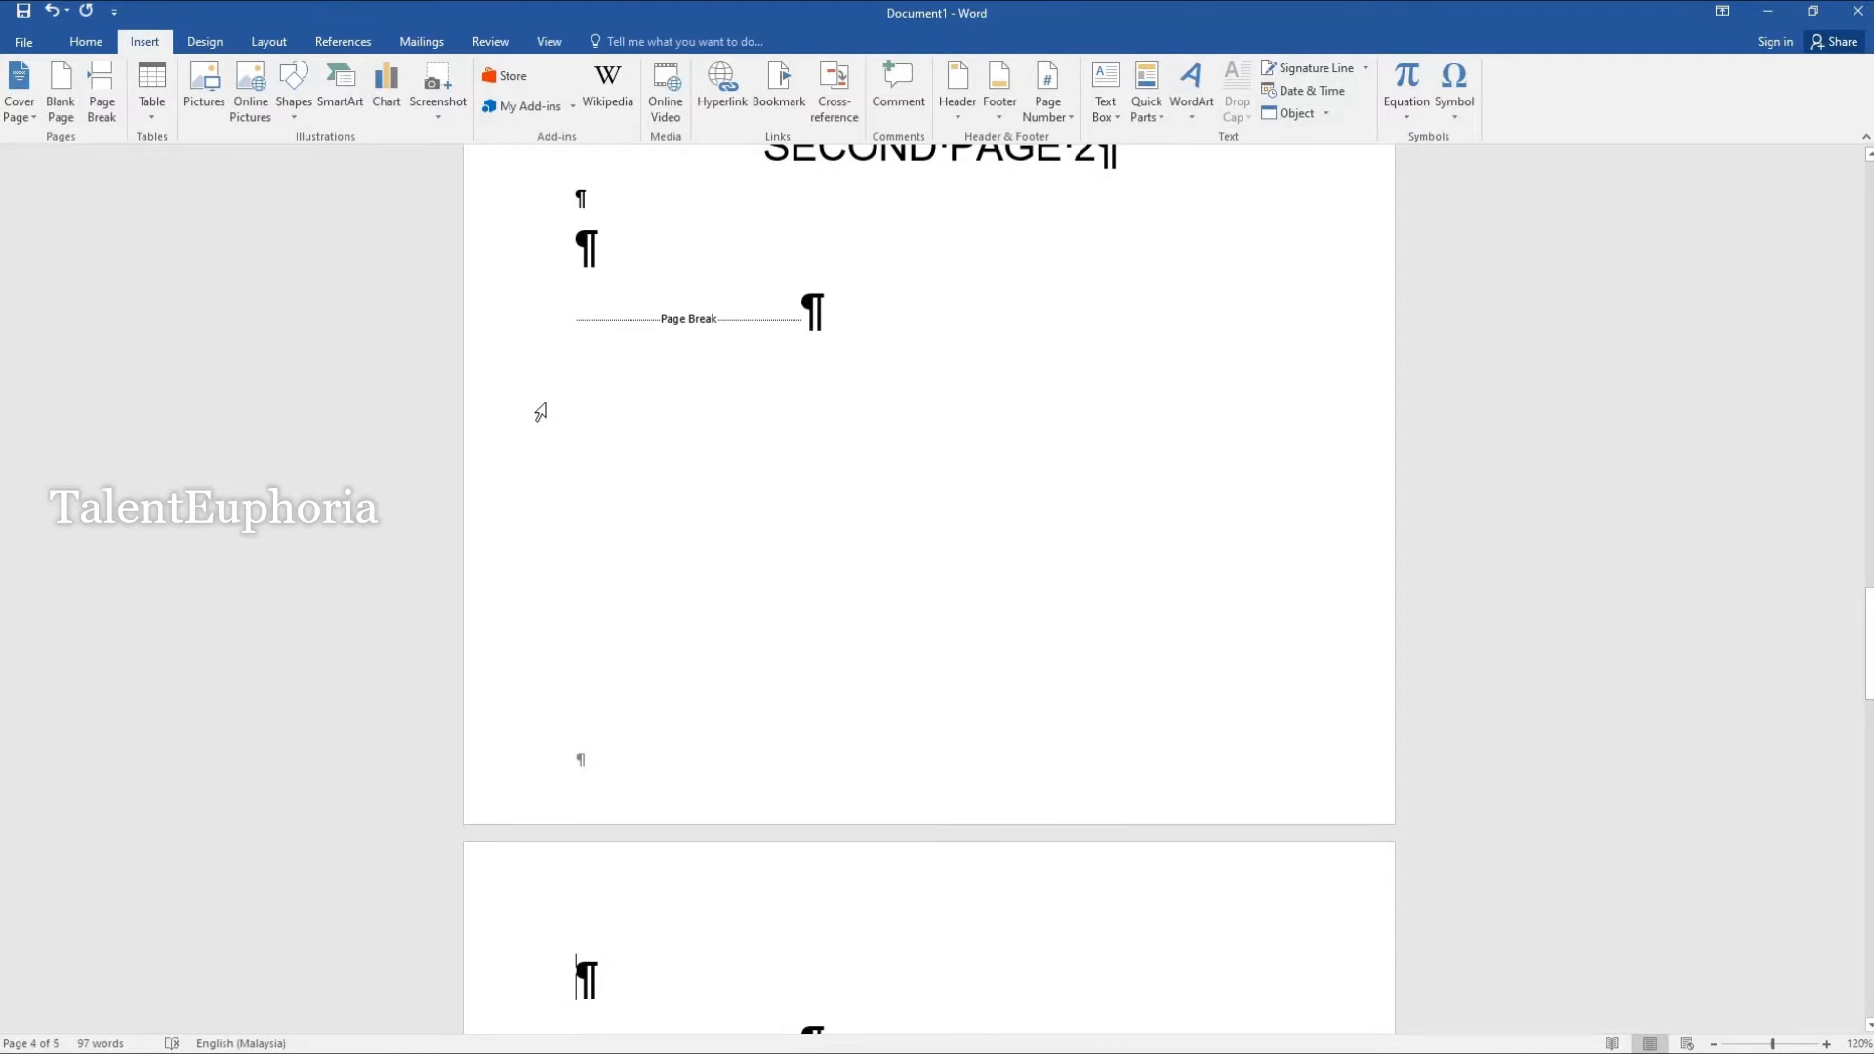
Step: Delete the empty paragraph and the extra page break on the inserted page so the "THIRD PAGE 3" text moves up onto it
key("Delete")
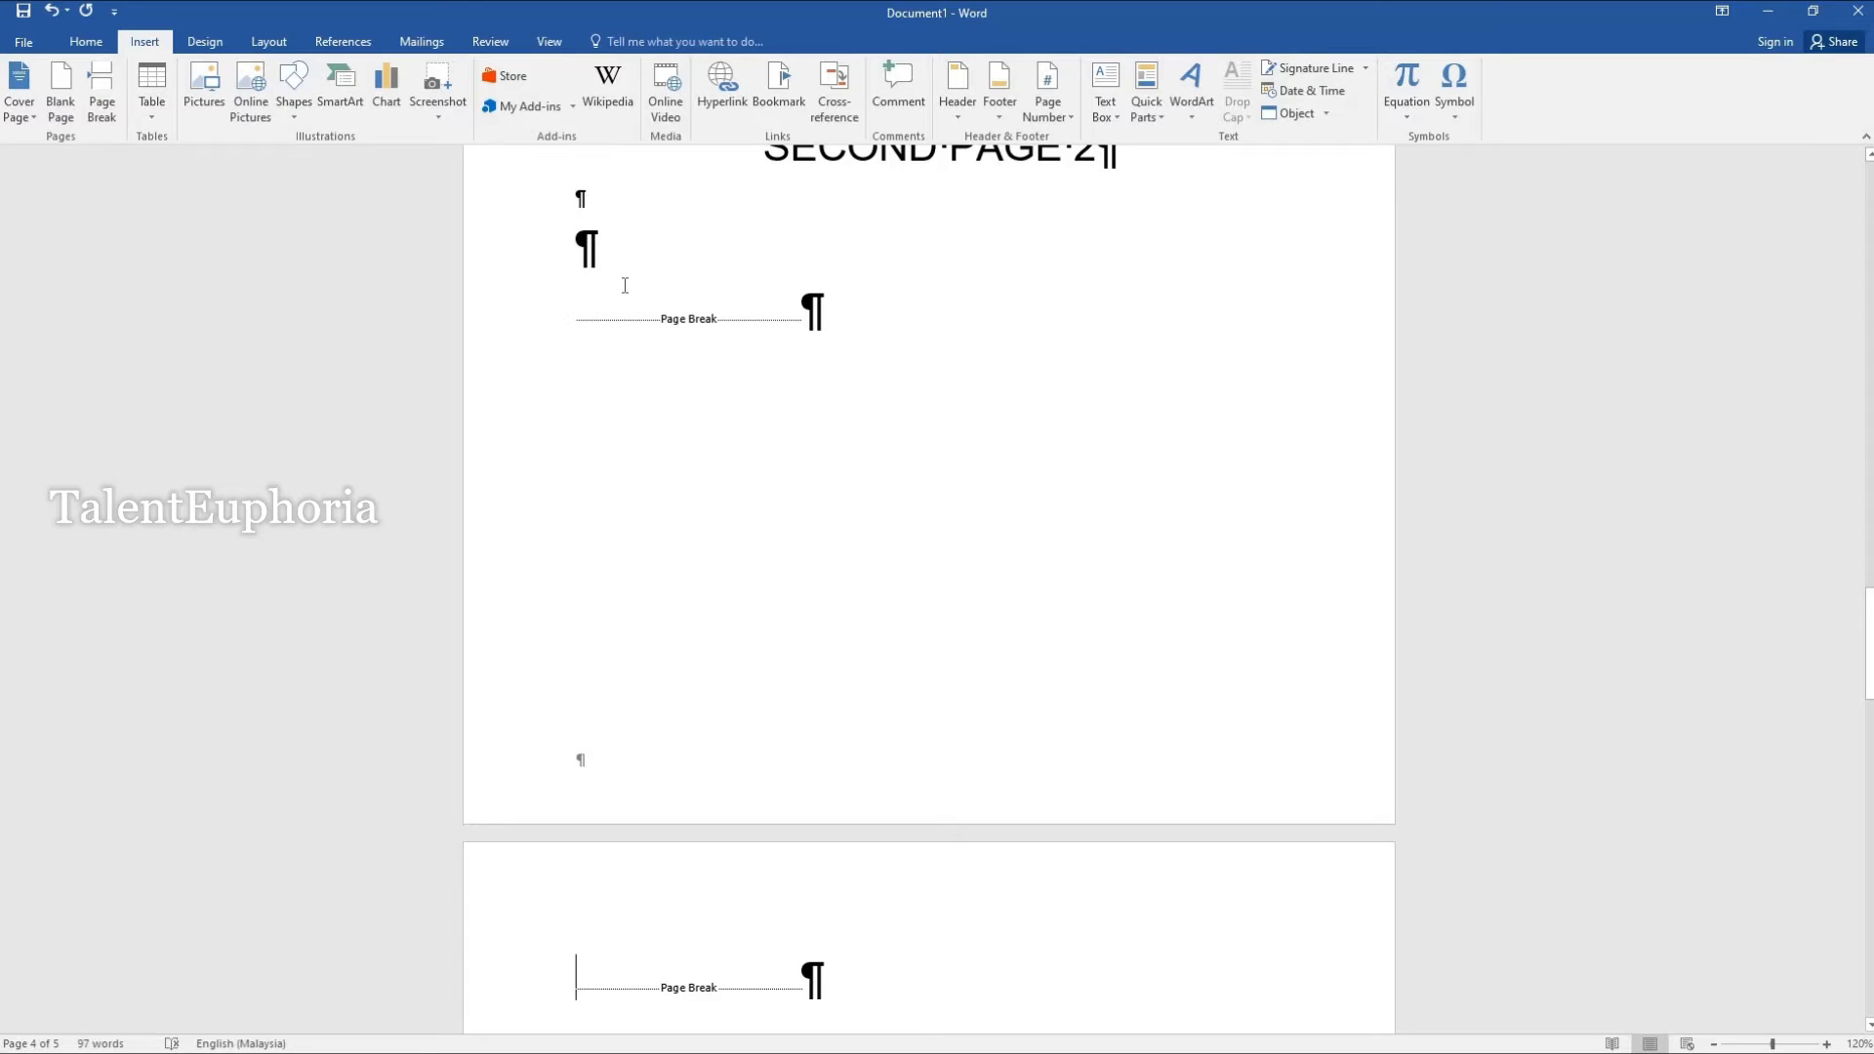
scroll(637, 293, "down", 5)
key("Delete")
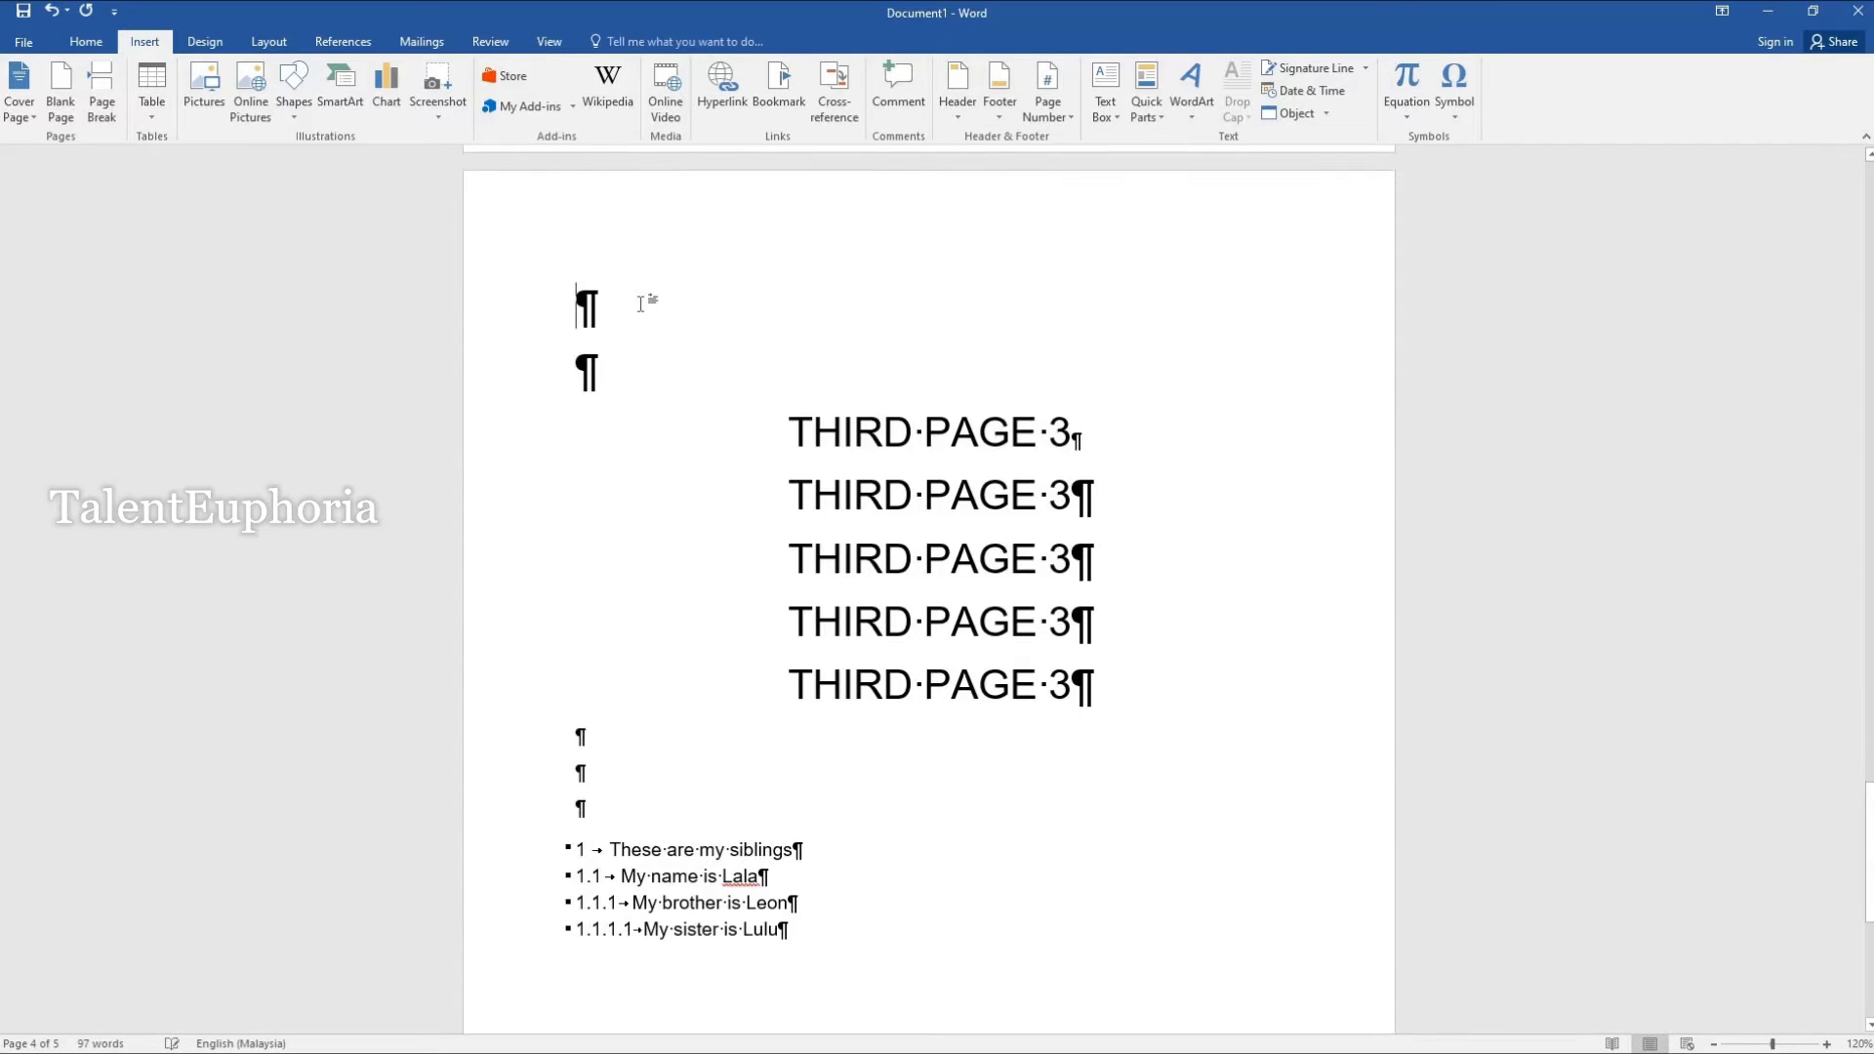
Step: Open the footer of the "FIRST PAGE 1" page for editing and add the built-in Banded footer
scroll(739, 498, "up", 15)
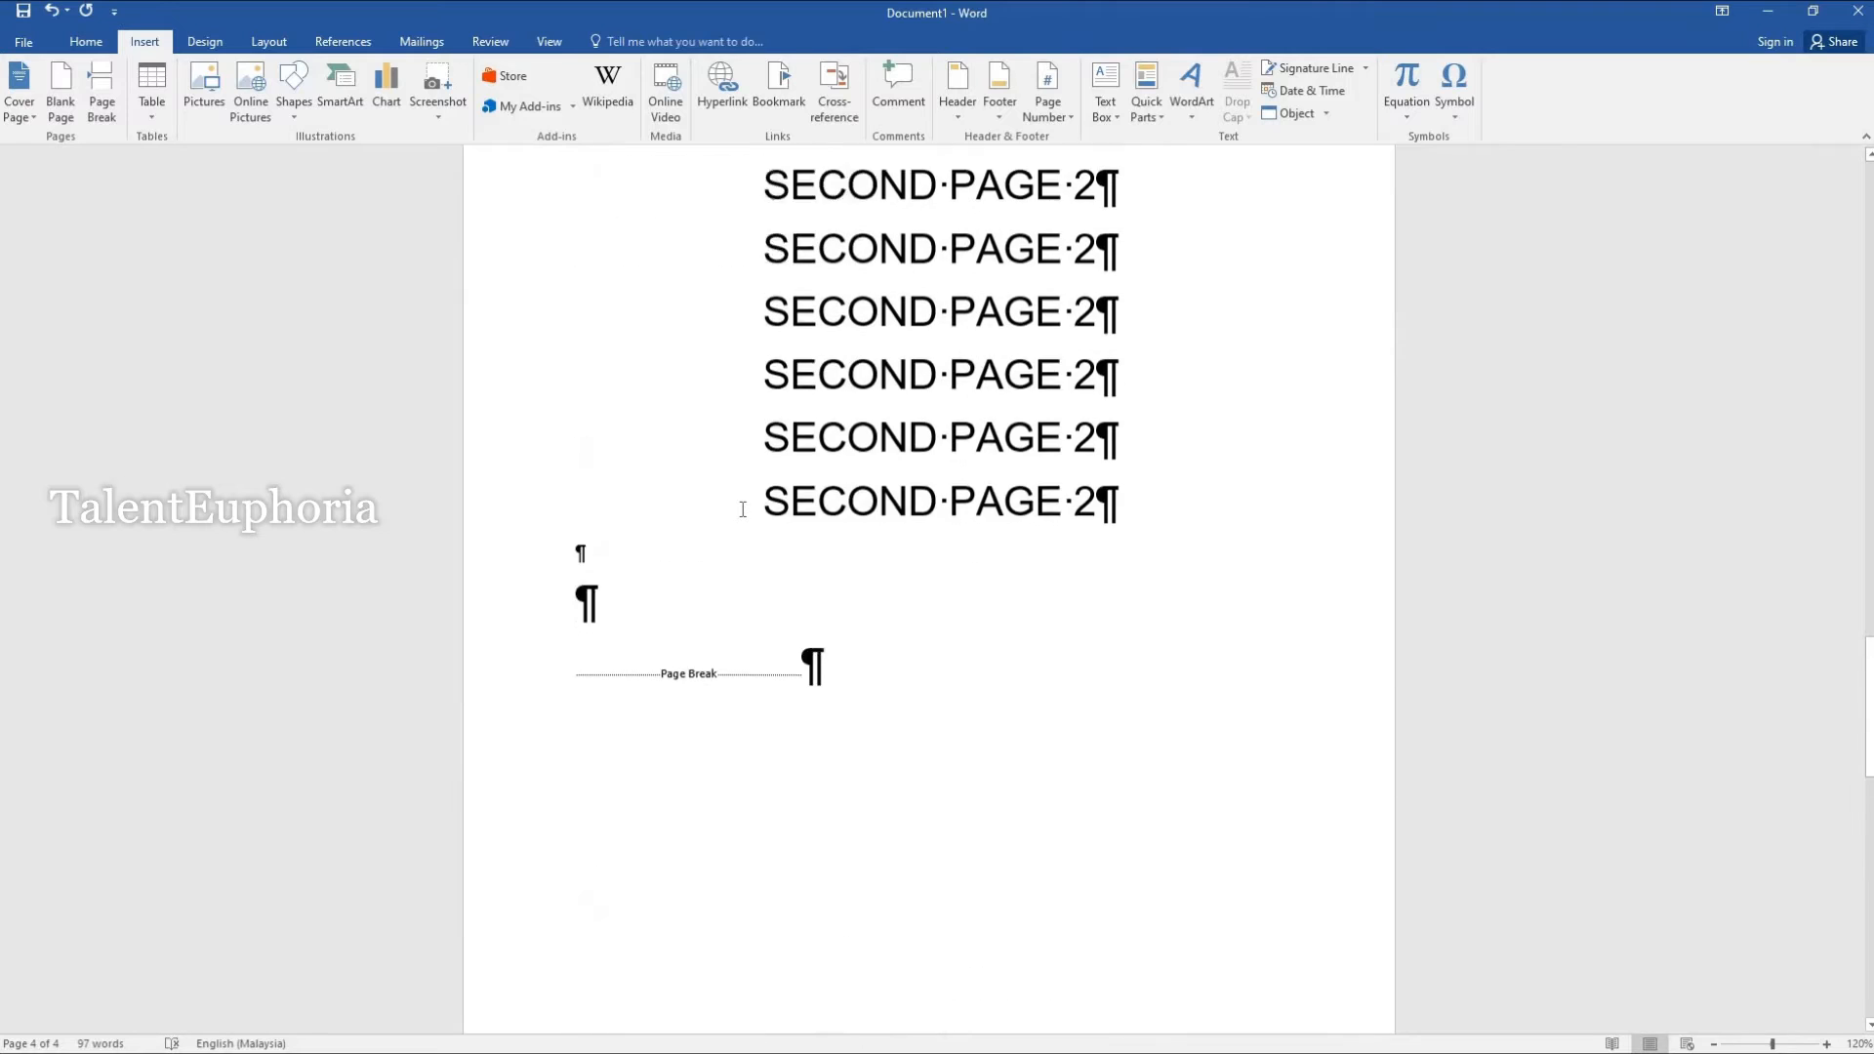
scroll(741, 508, "up", 15)
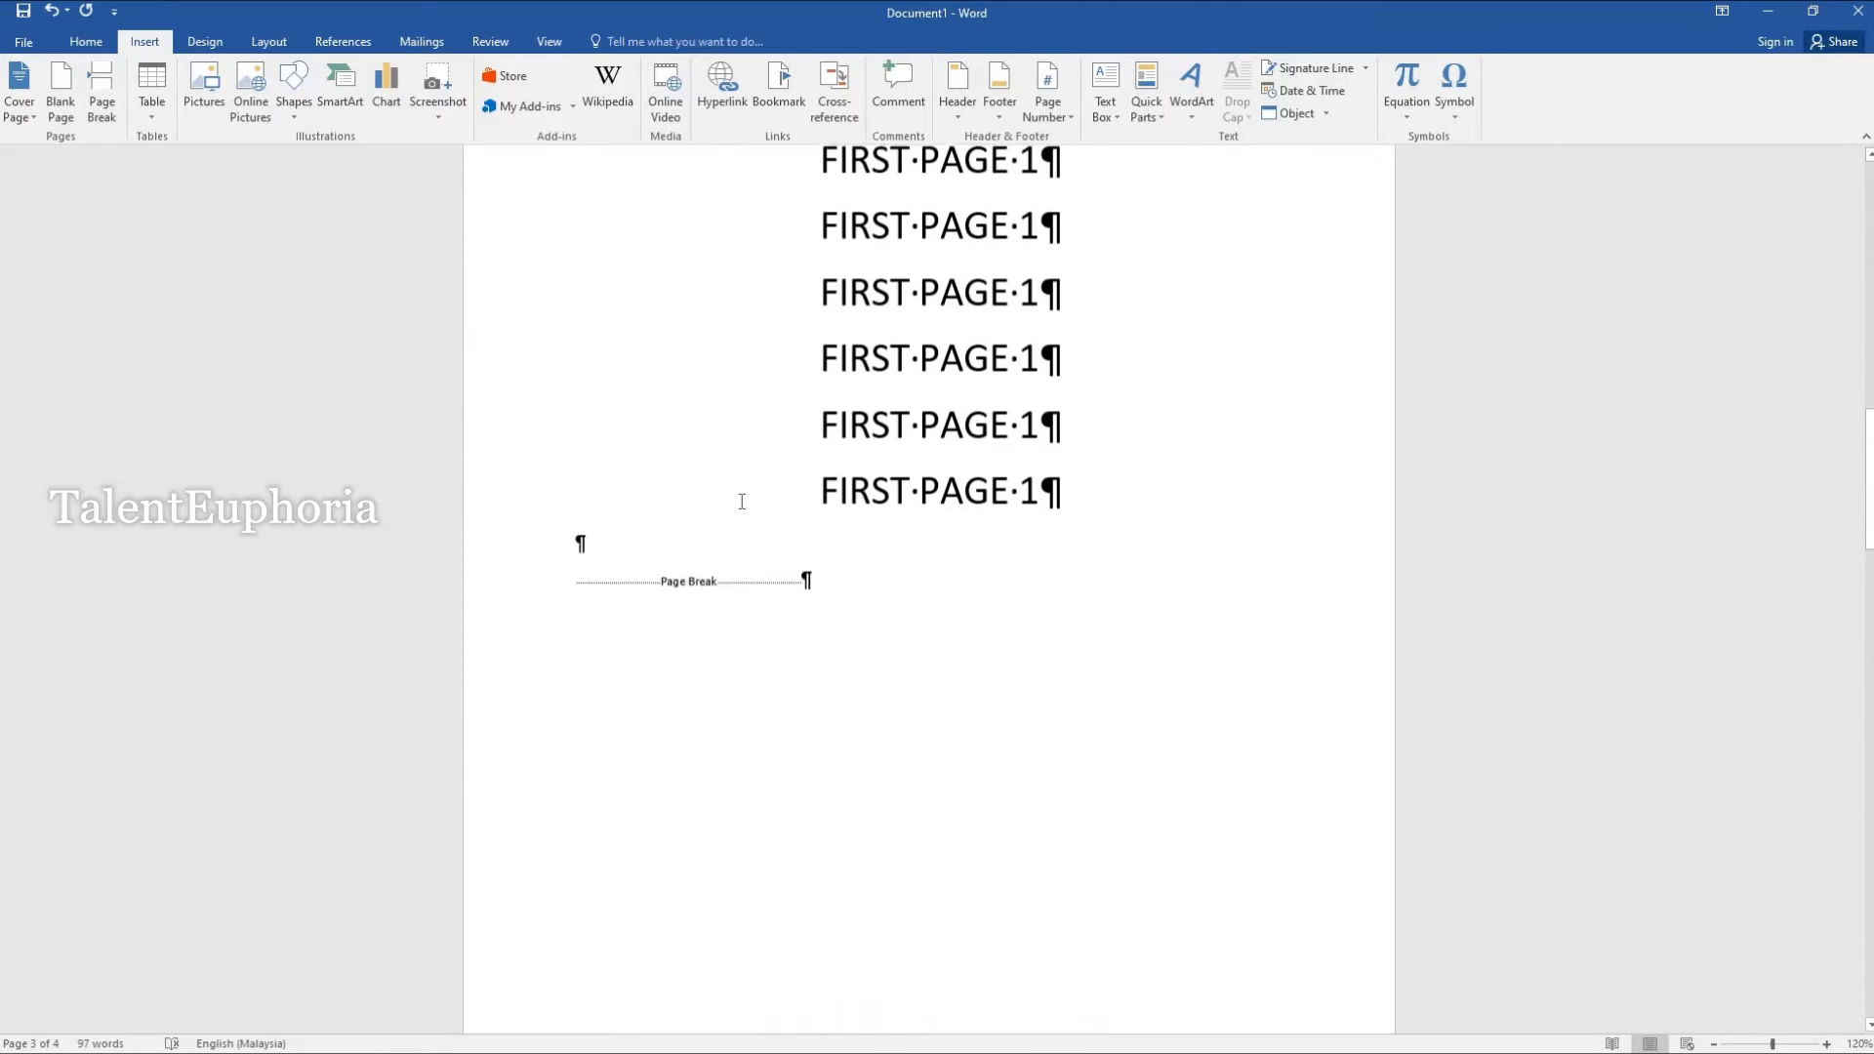
scroll(742, 501, "up", 20)
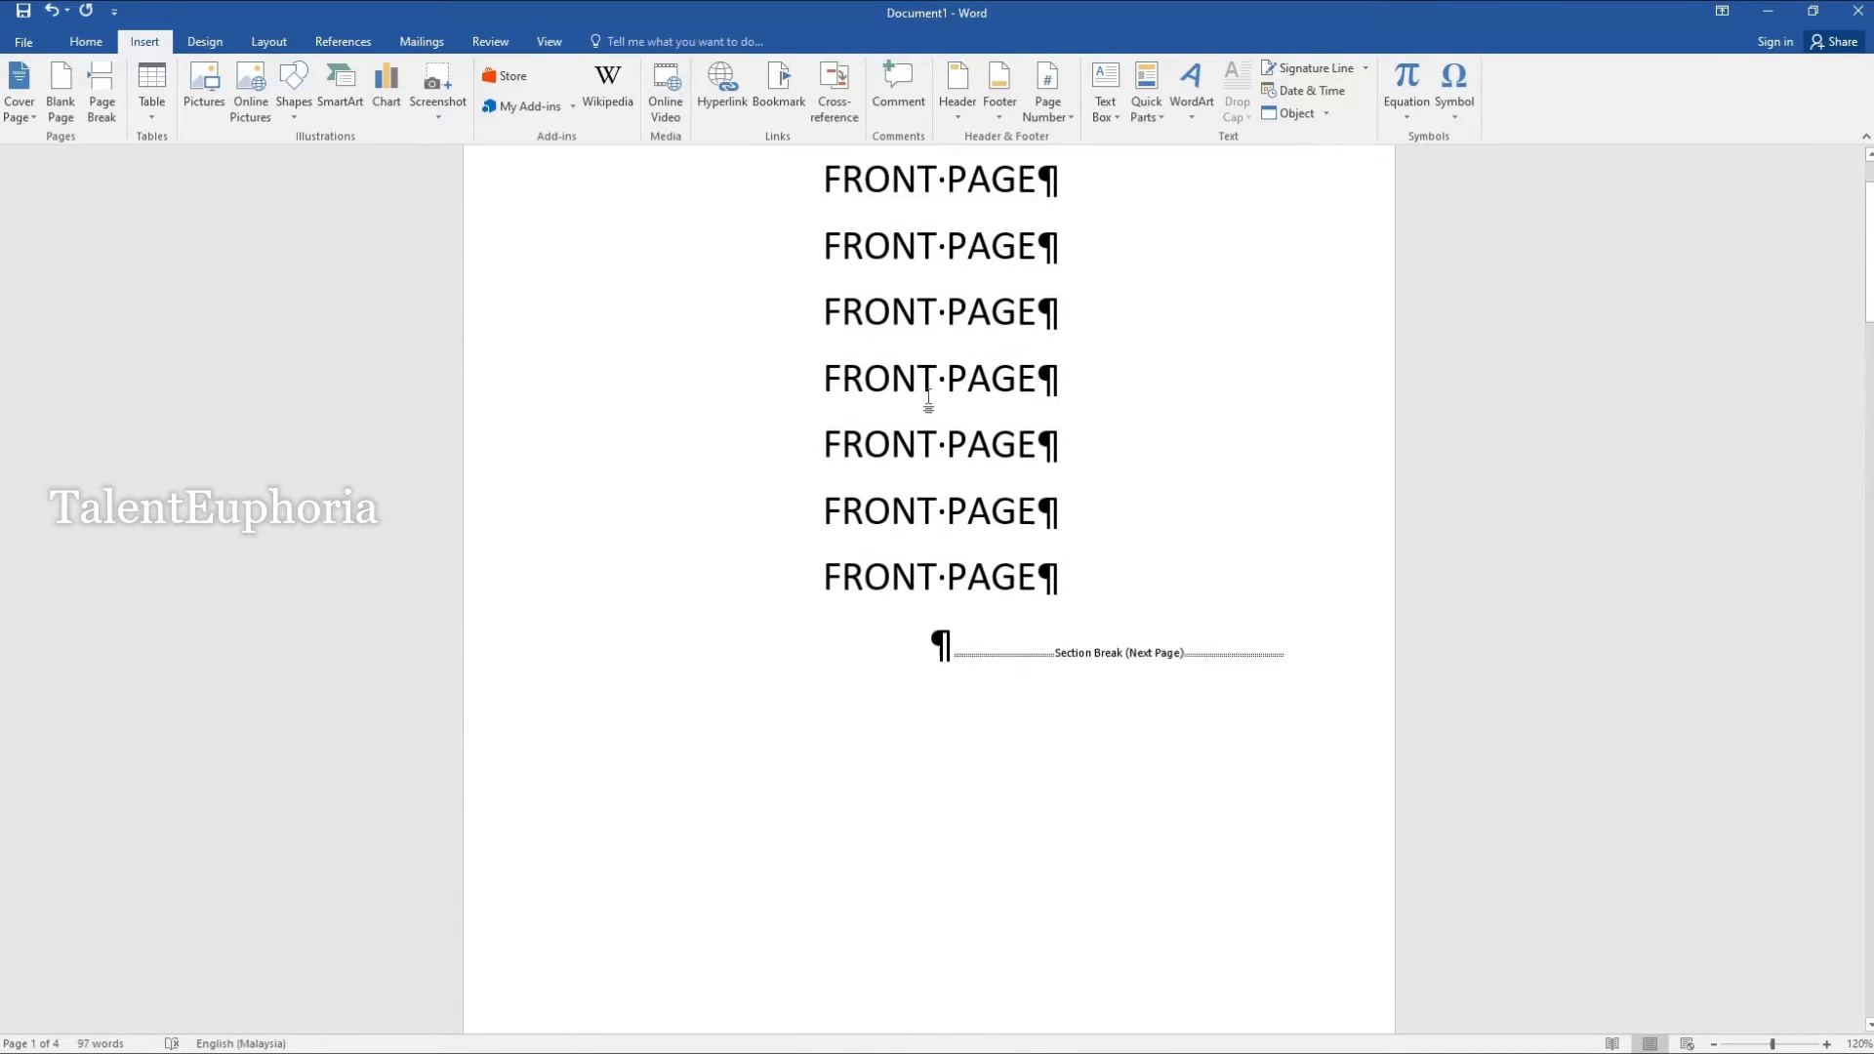
scroll(928, 400, "down", 3)
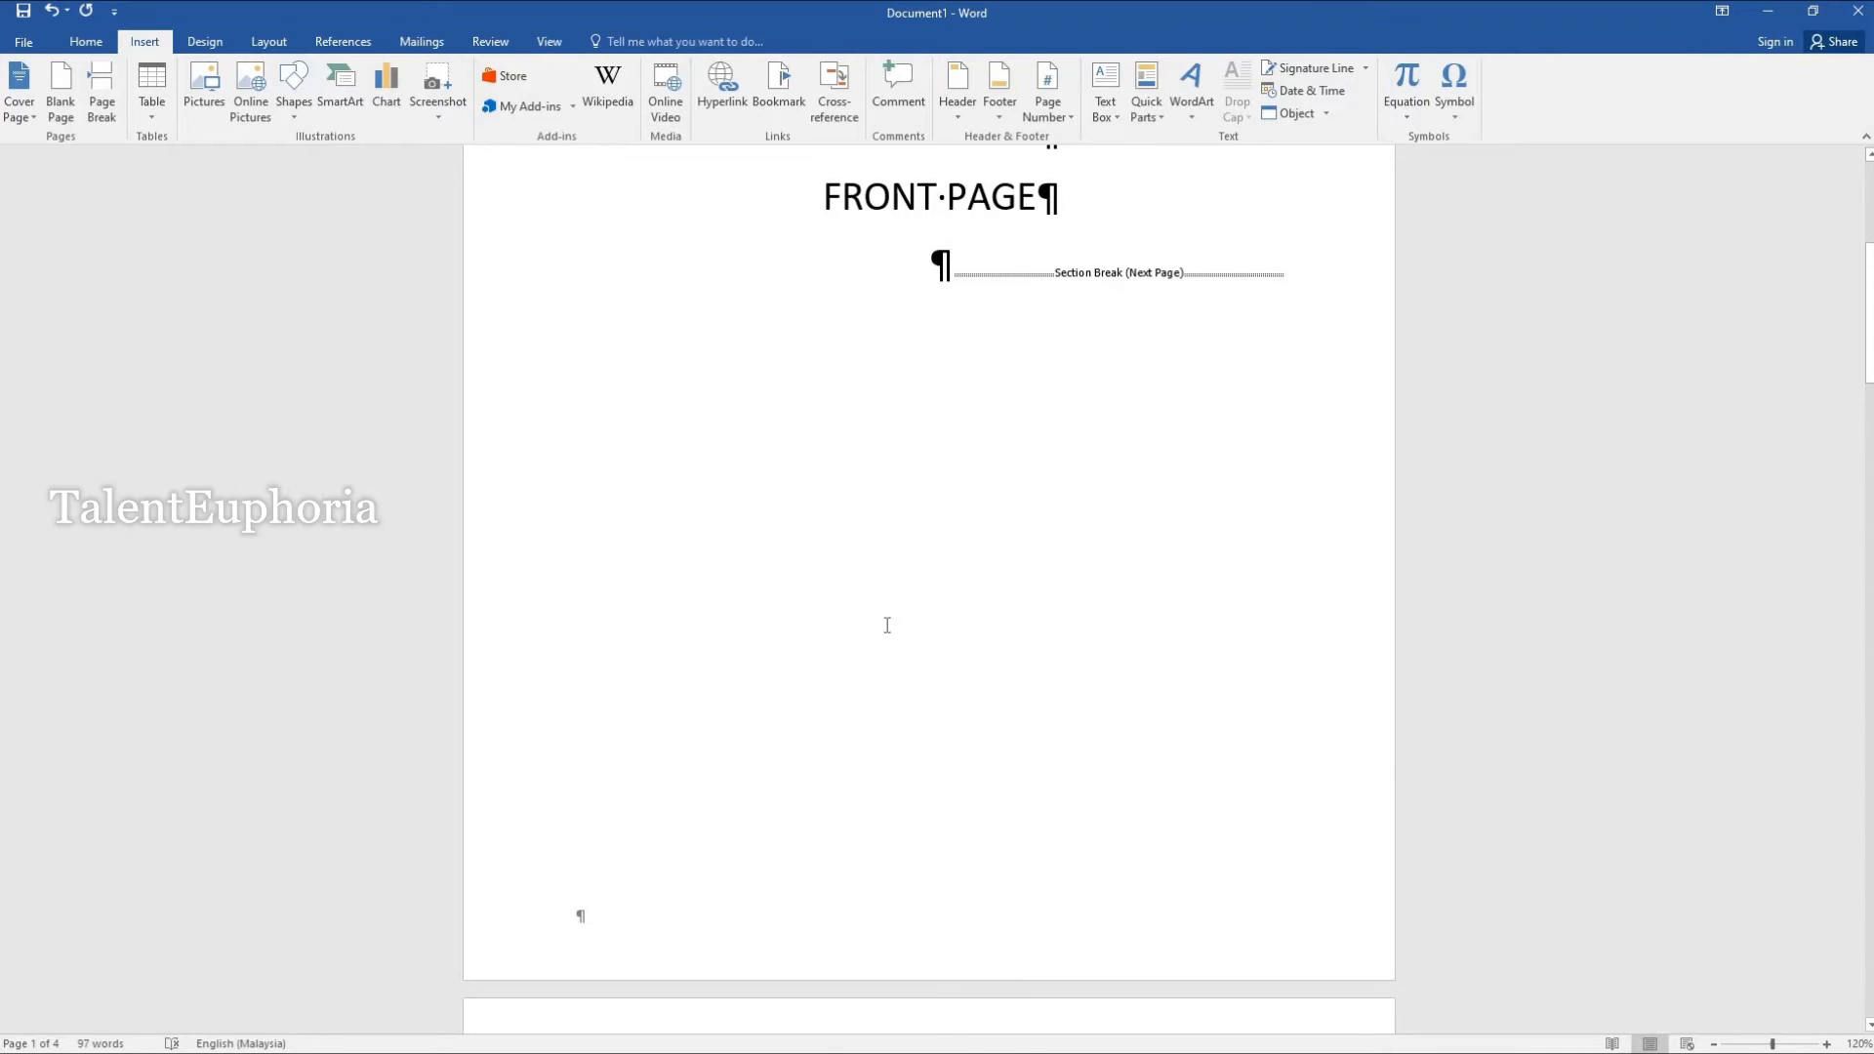
scroll(886, 615, "down", 6)
scroll(888, 591, "down", 9)
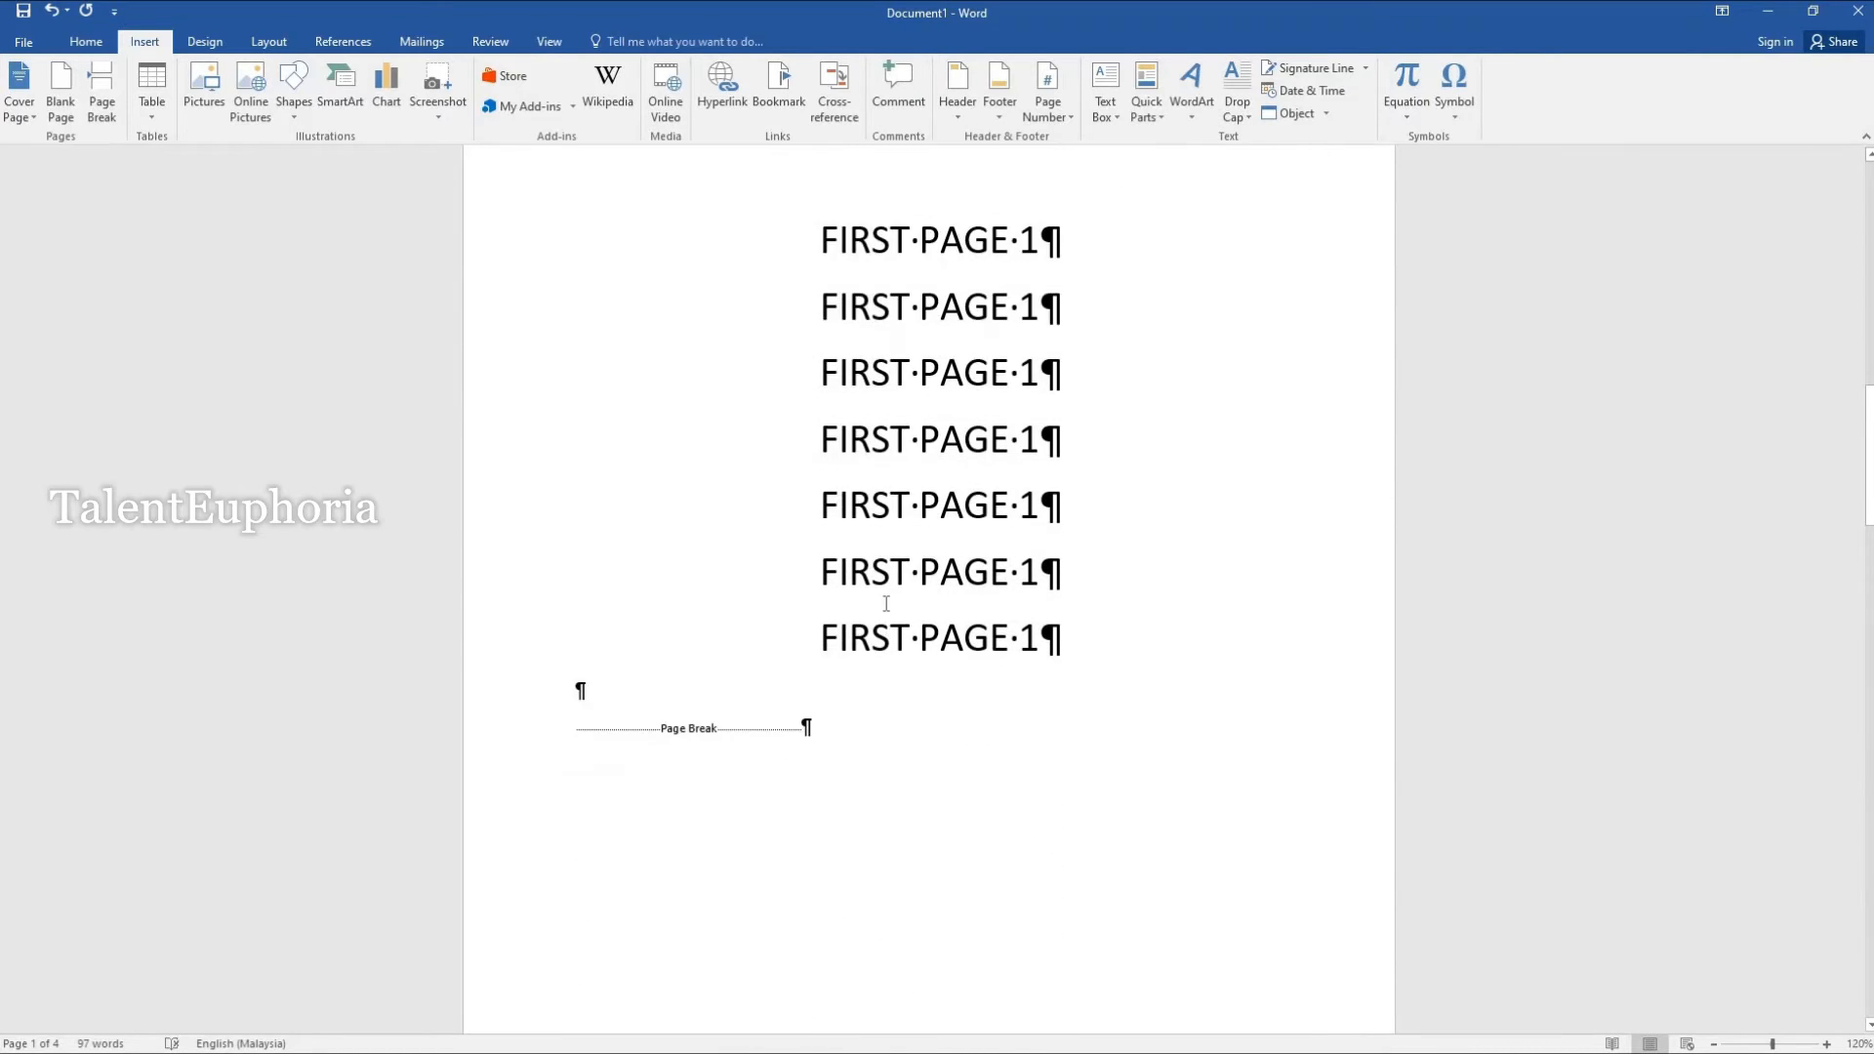
double_click(920, 832)
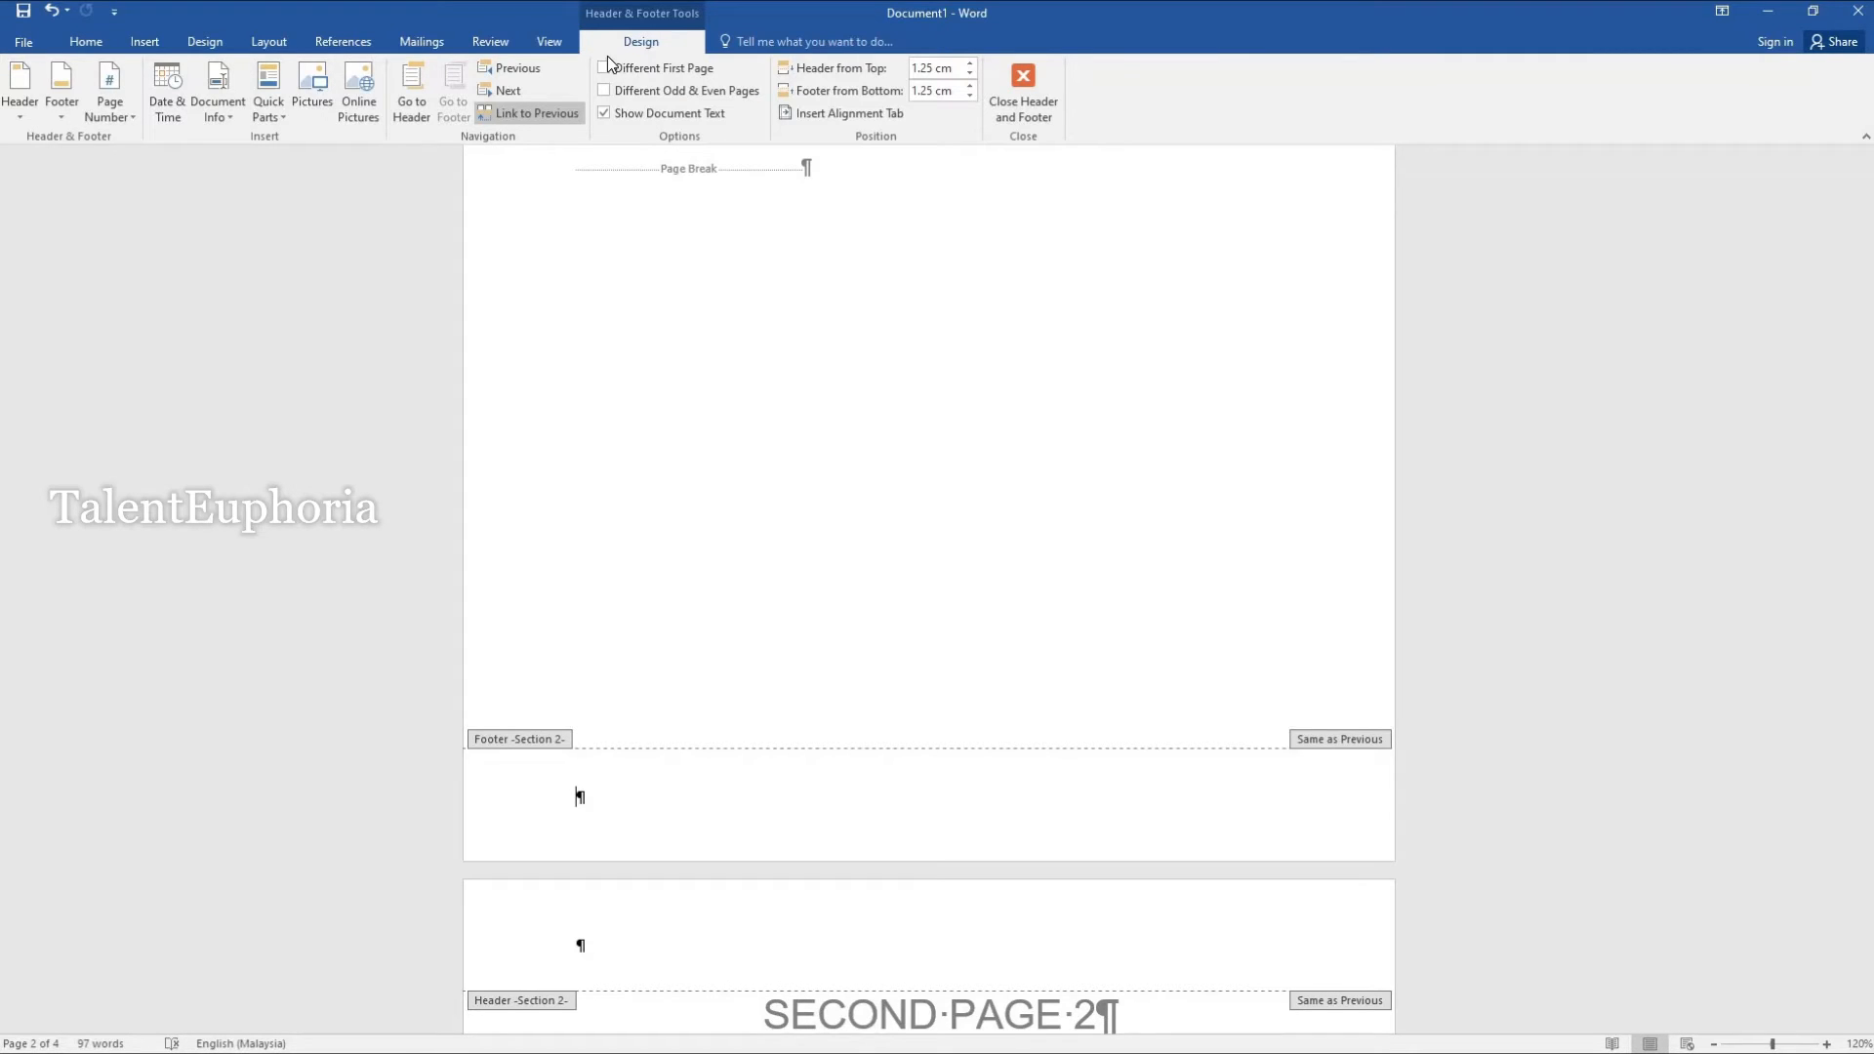
left_click(62, 119)
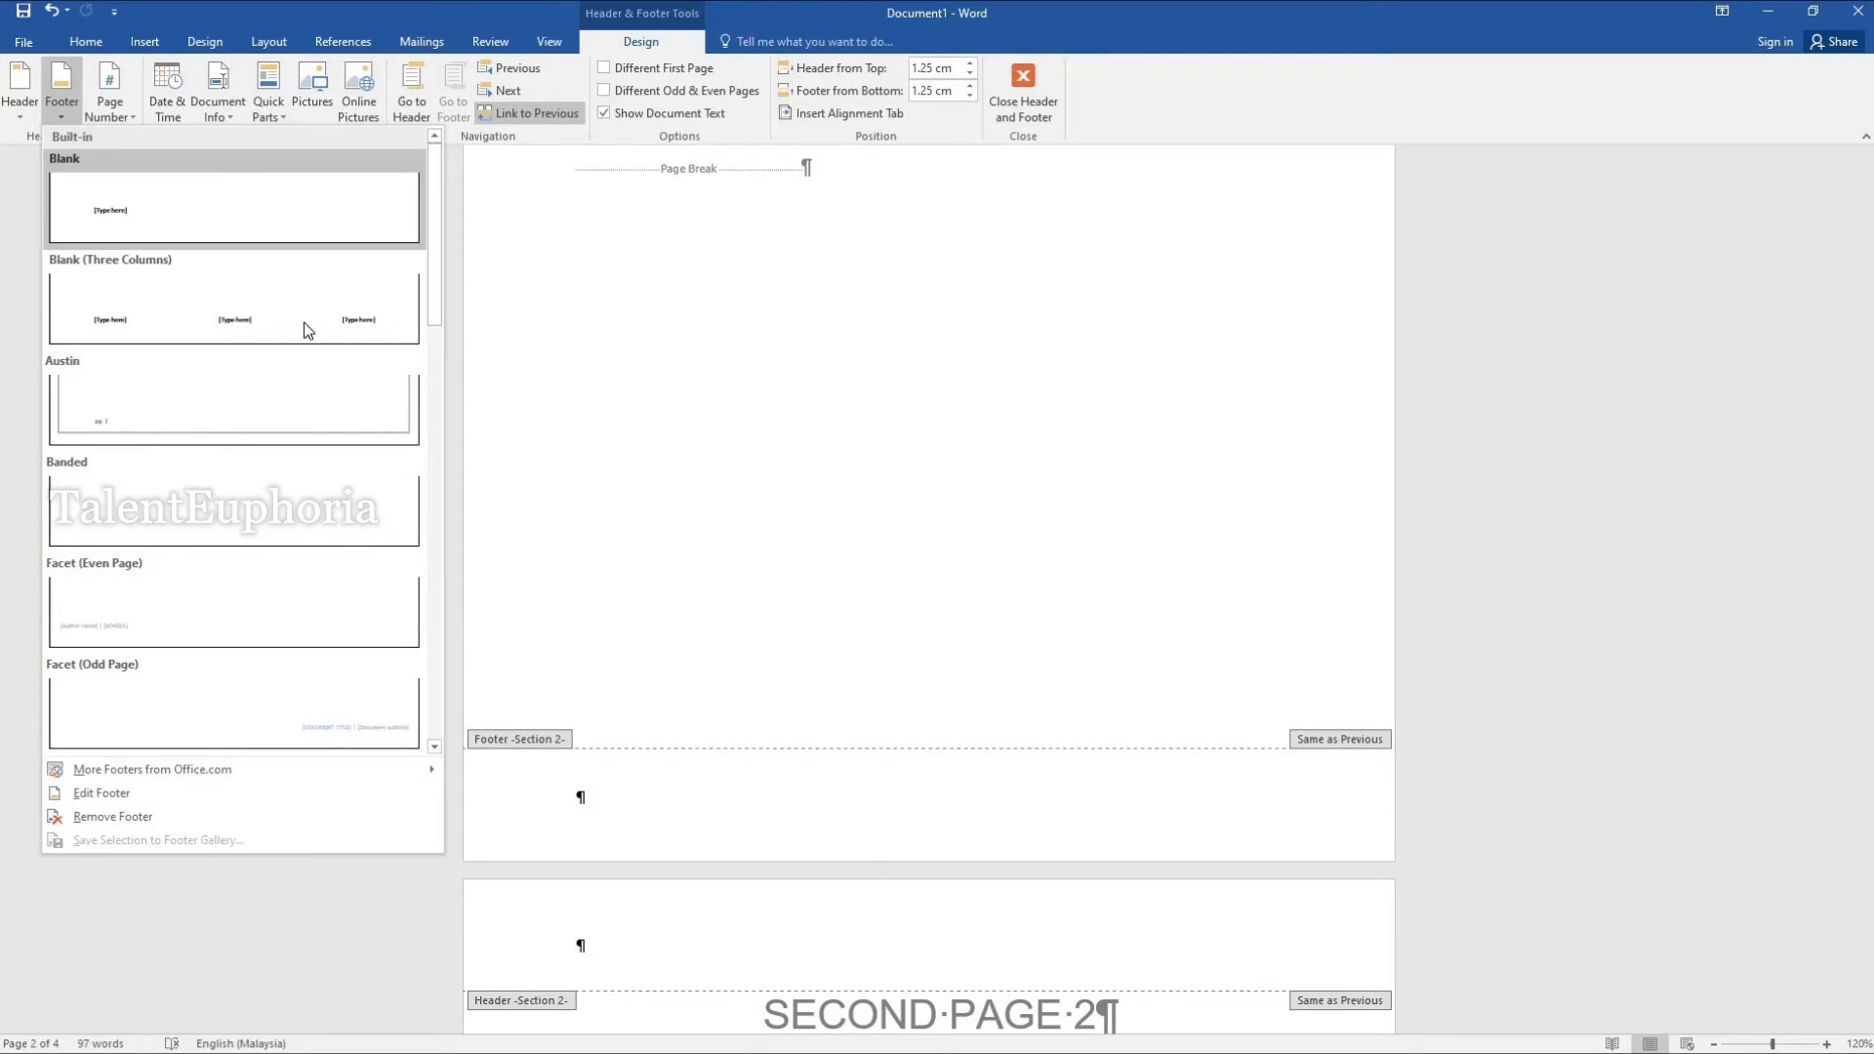
left_click(271, 528)
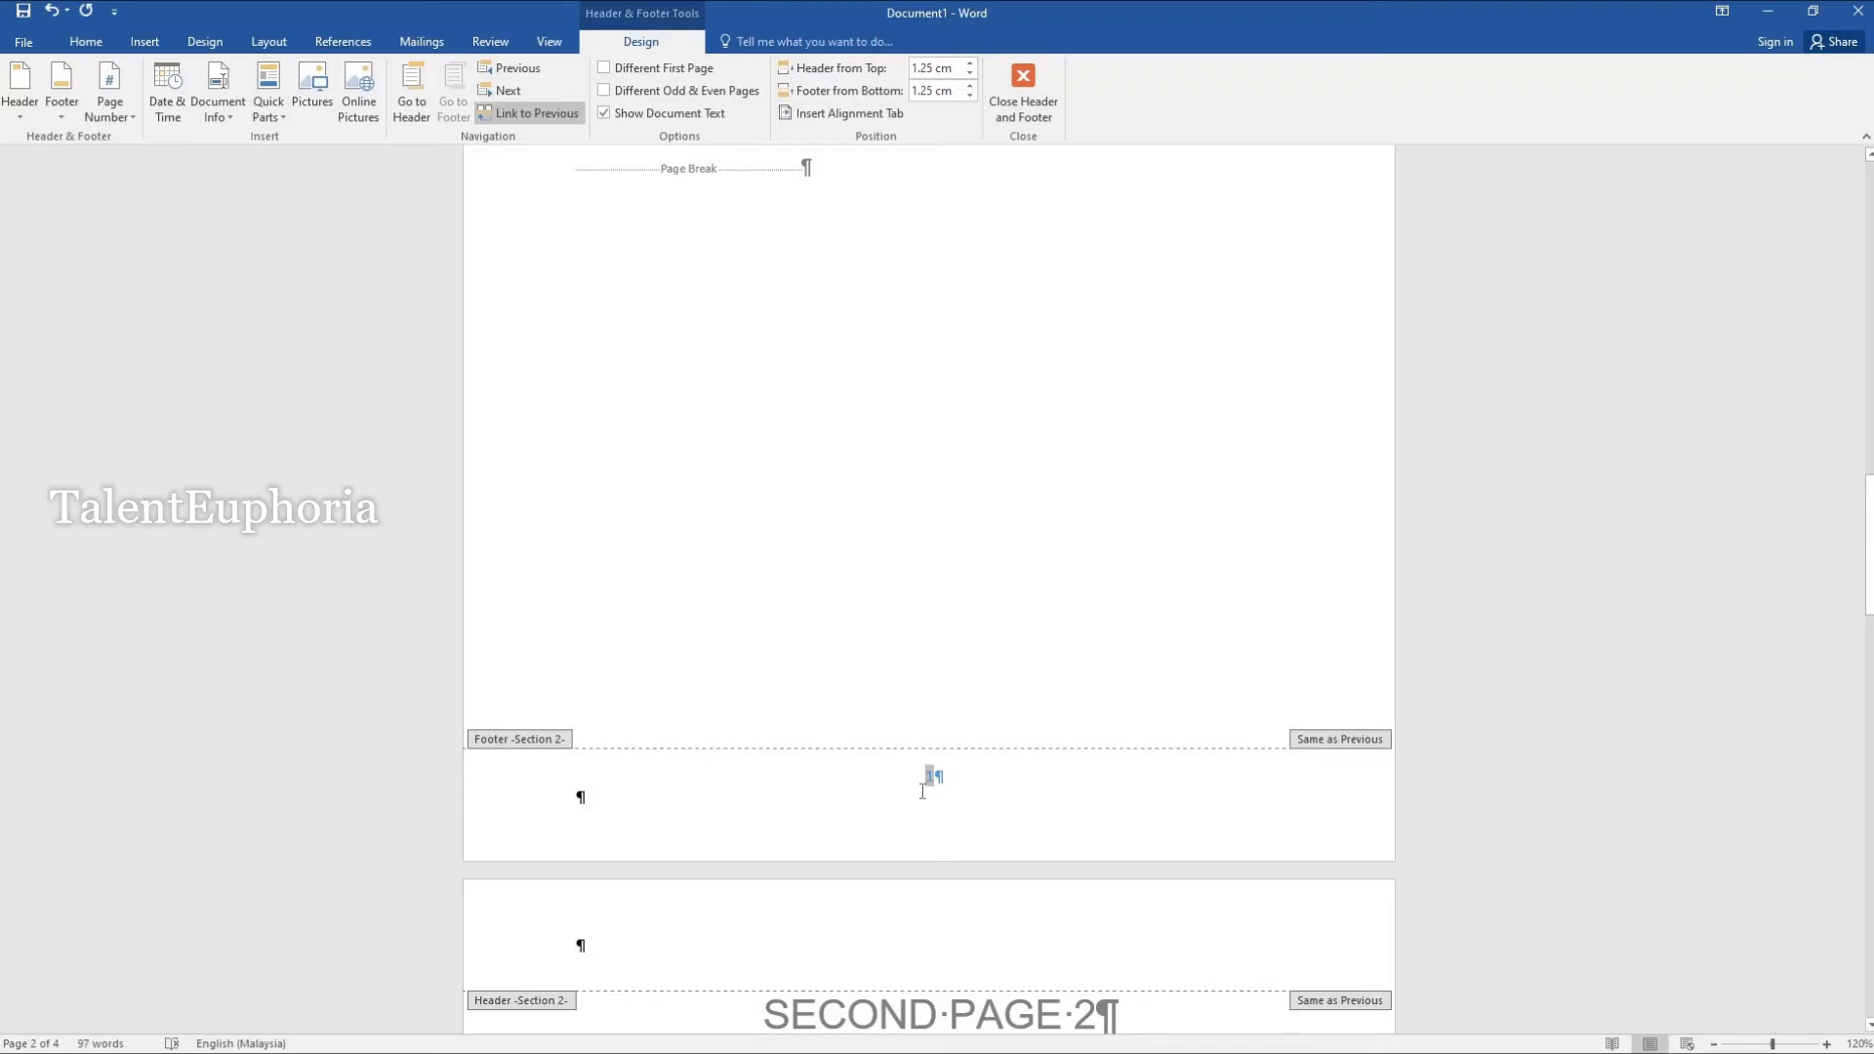
Step: Check the page numbers in the footers of the "FIRST PAGE 1" page and the front page
scroll(923, 790, "up", 2)
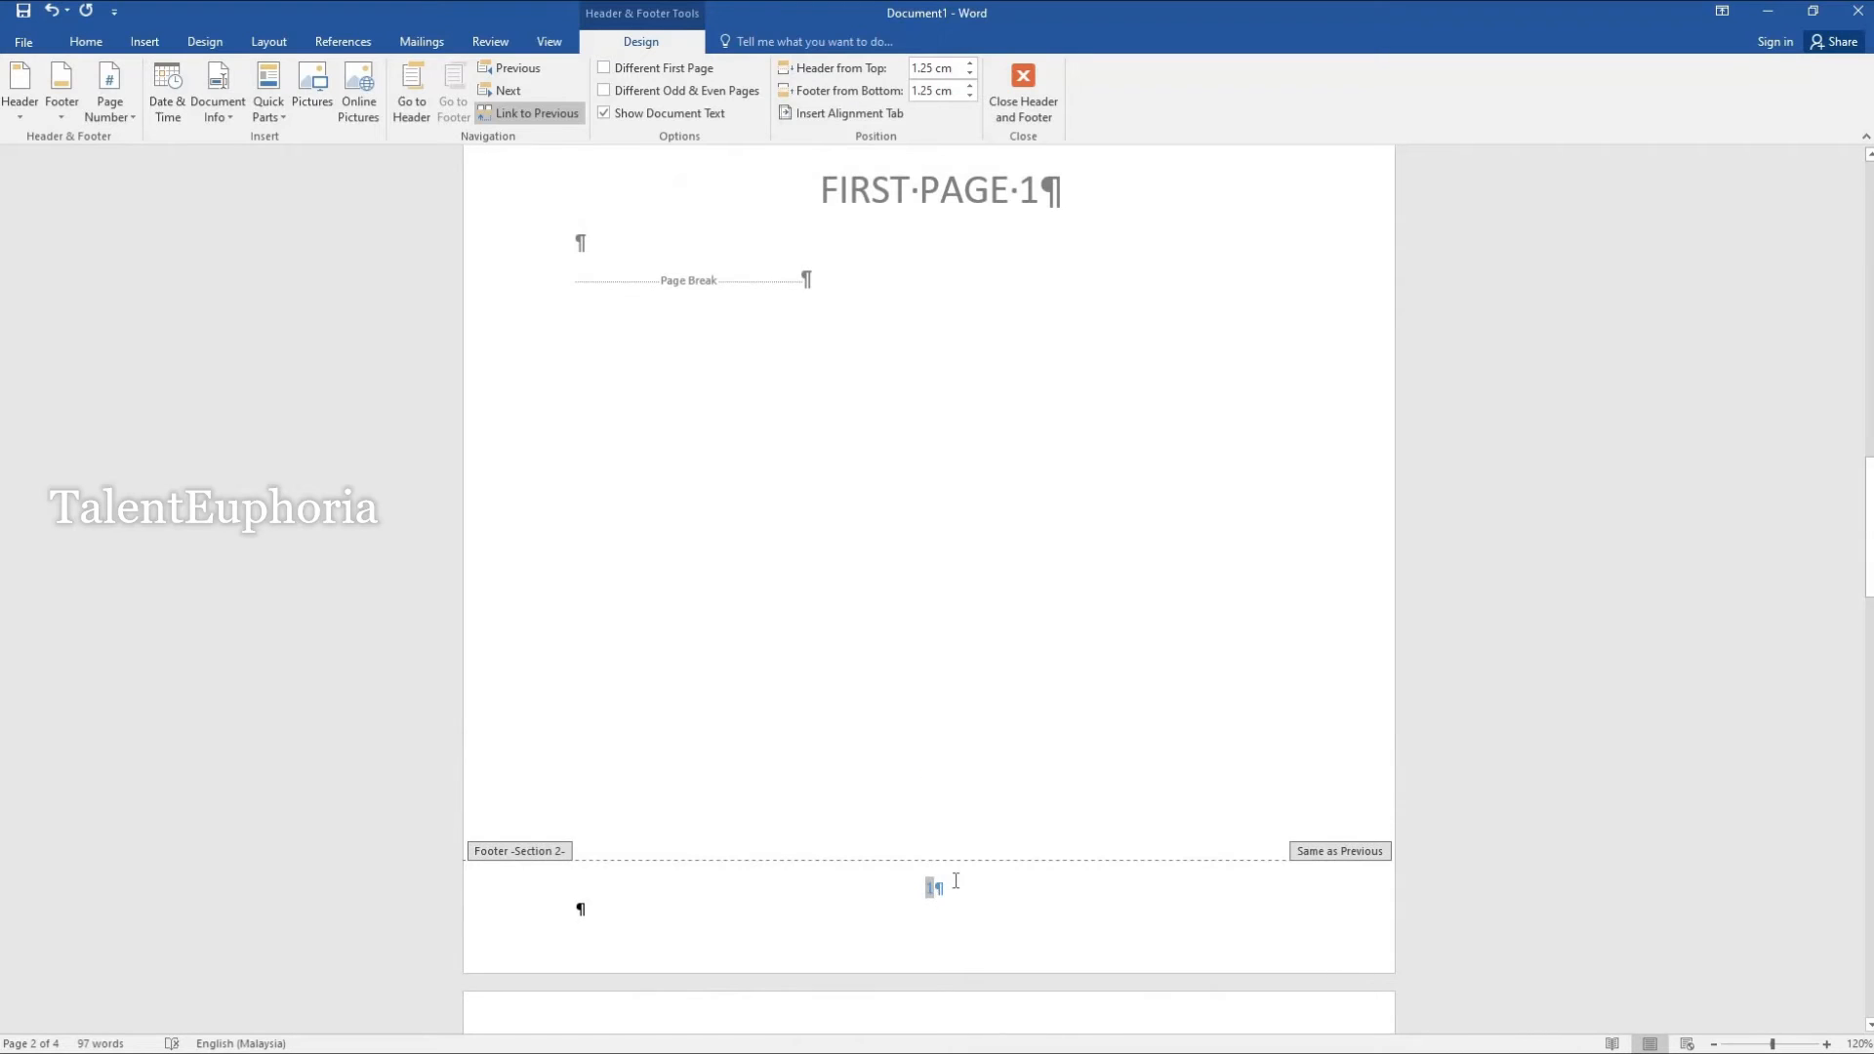
left_click(953, 882)
scroll(928, 886, "up", 15)
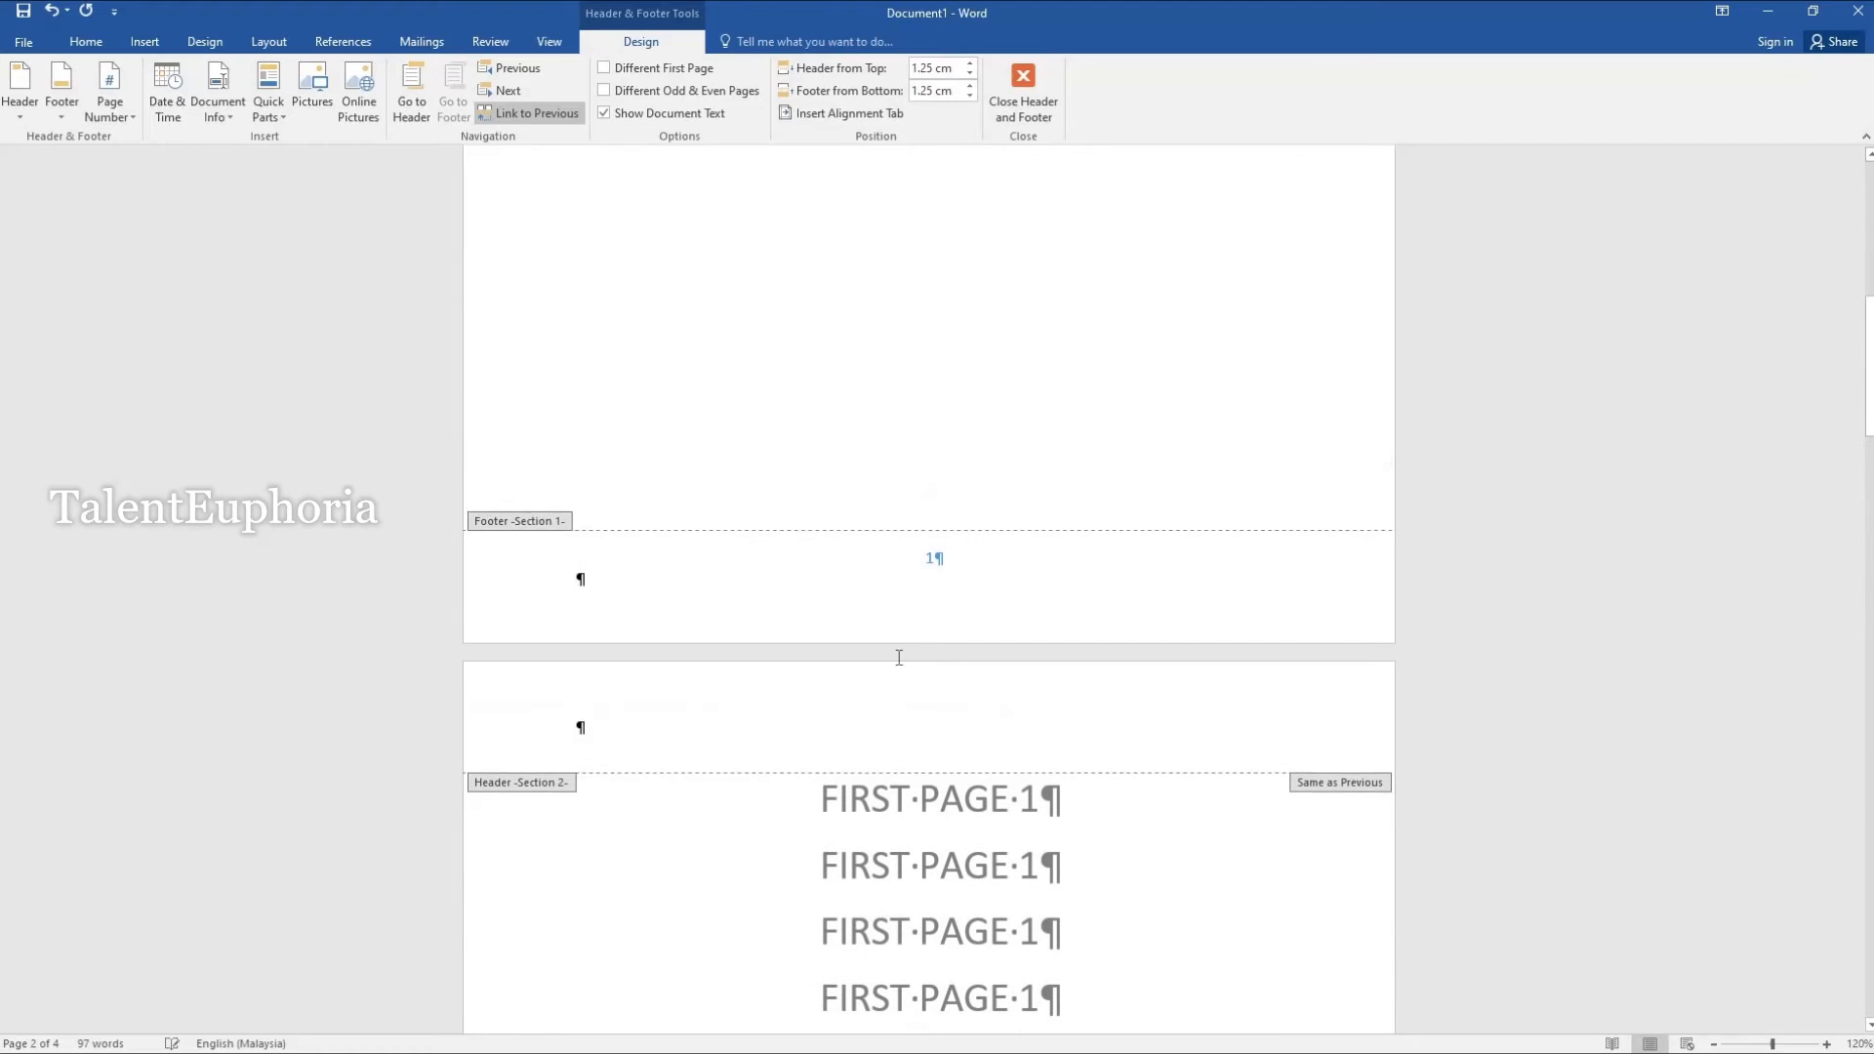
left_click(927, 562)
scroll(939, 560, "up", 5)
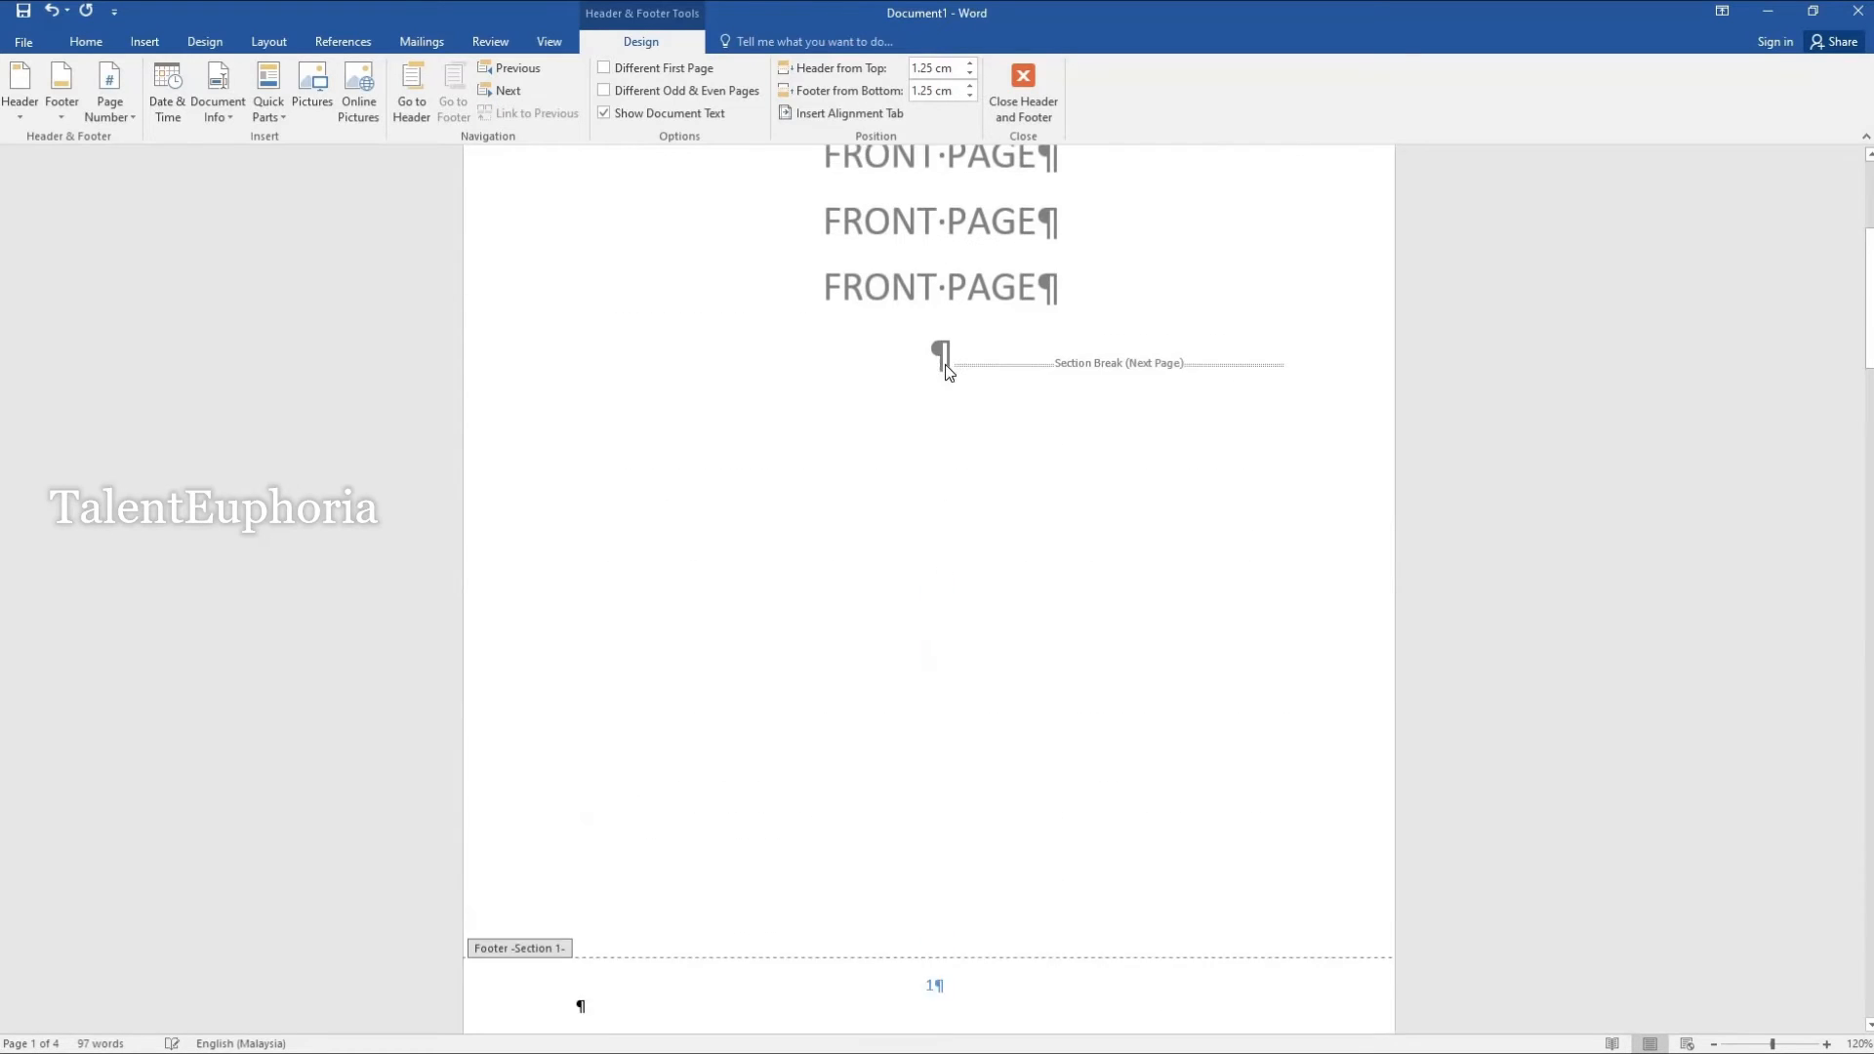
Step: Remove the built-in footer from the front page's section 1 footer
scroll(1040, 533, "down", 5)
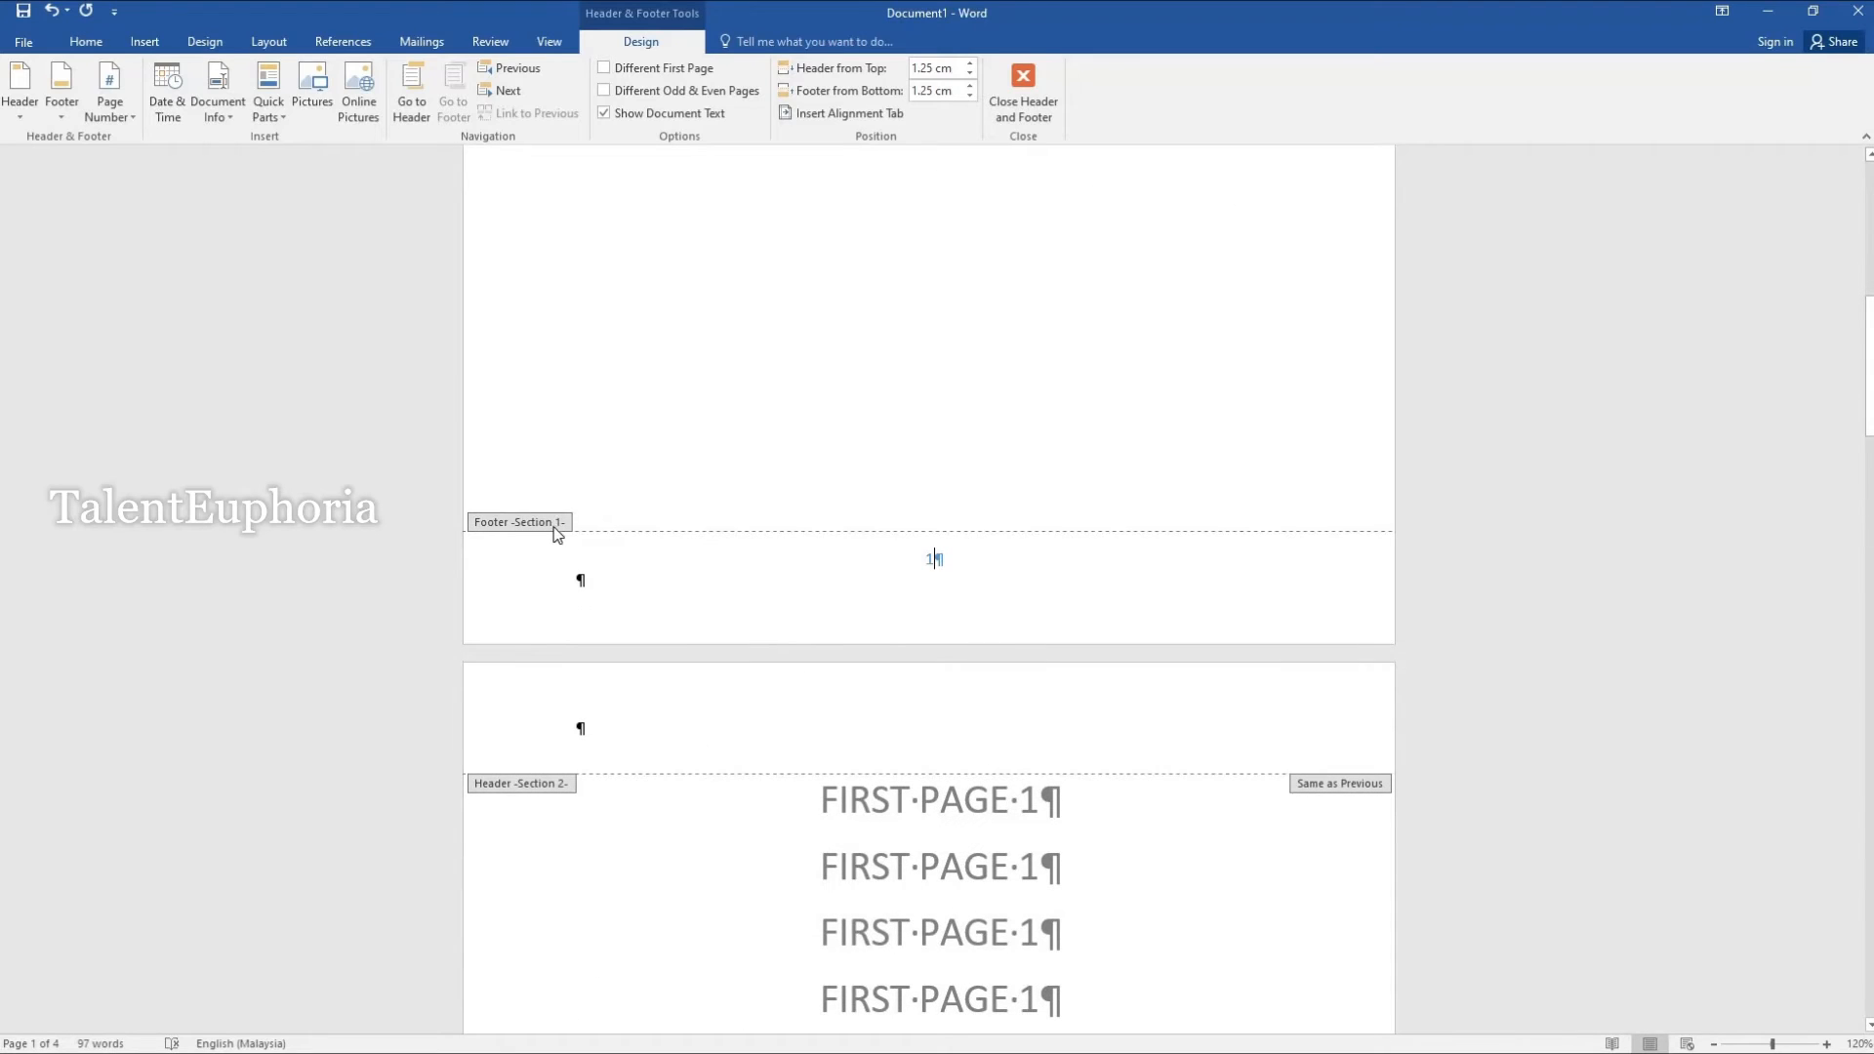
scroll(556, 535, "down", 1)
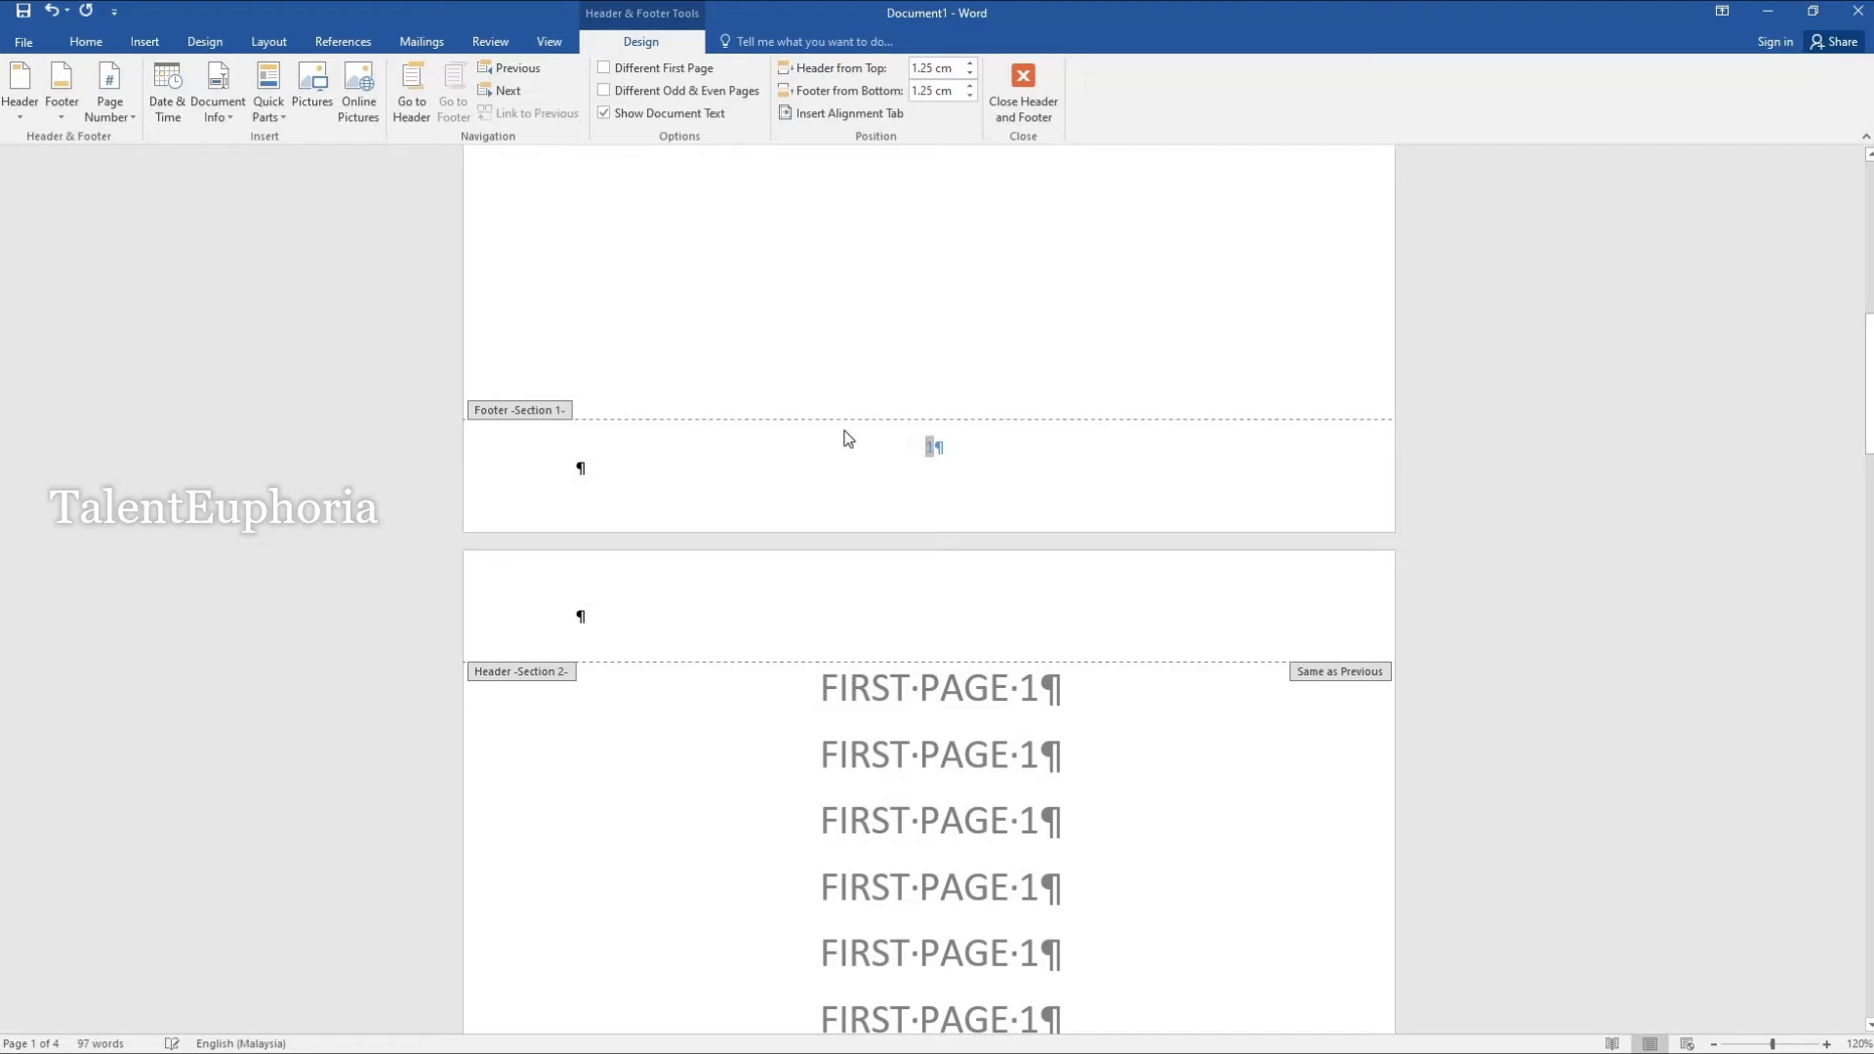
left_click(60, 98)
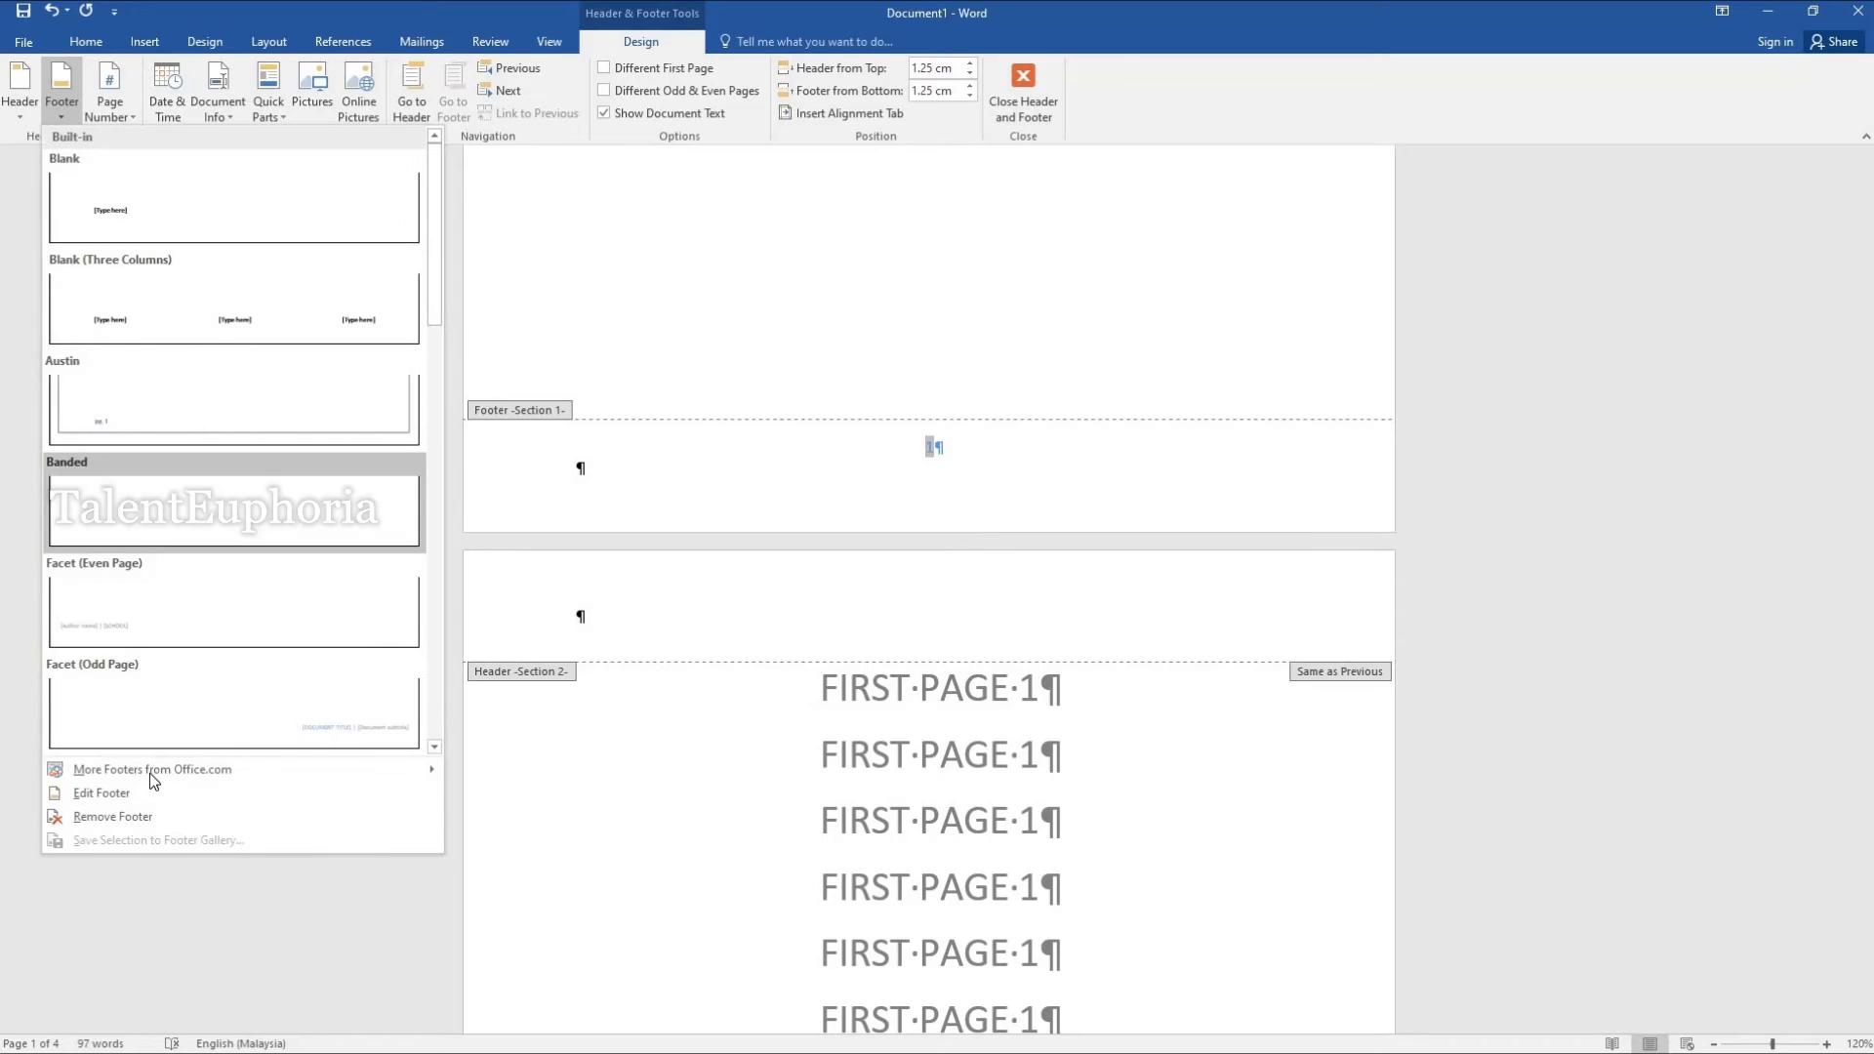
left_click(150, 815)
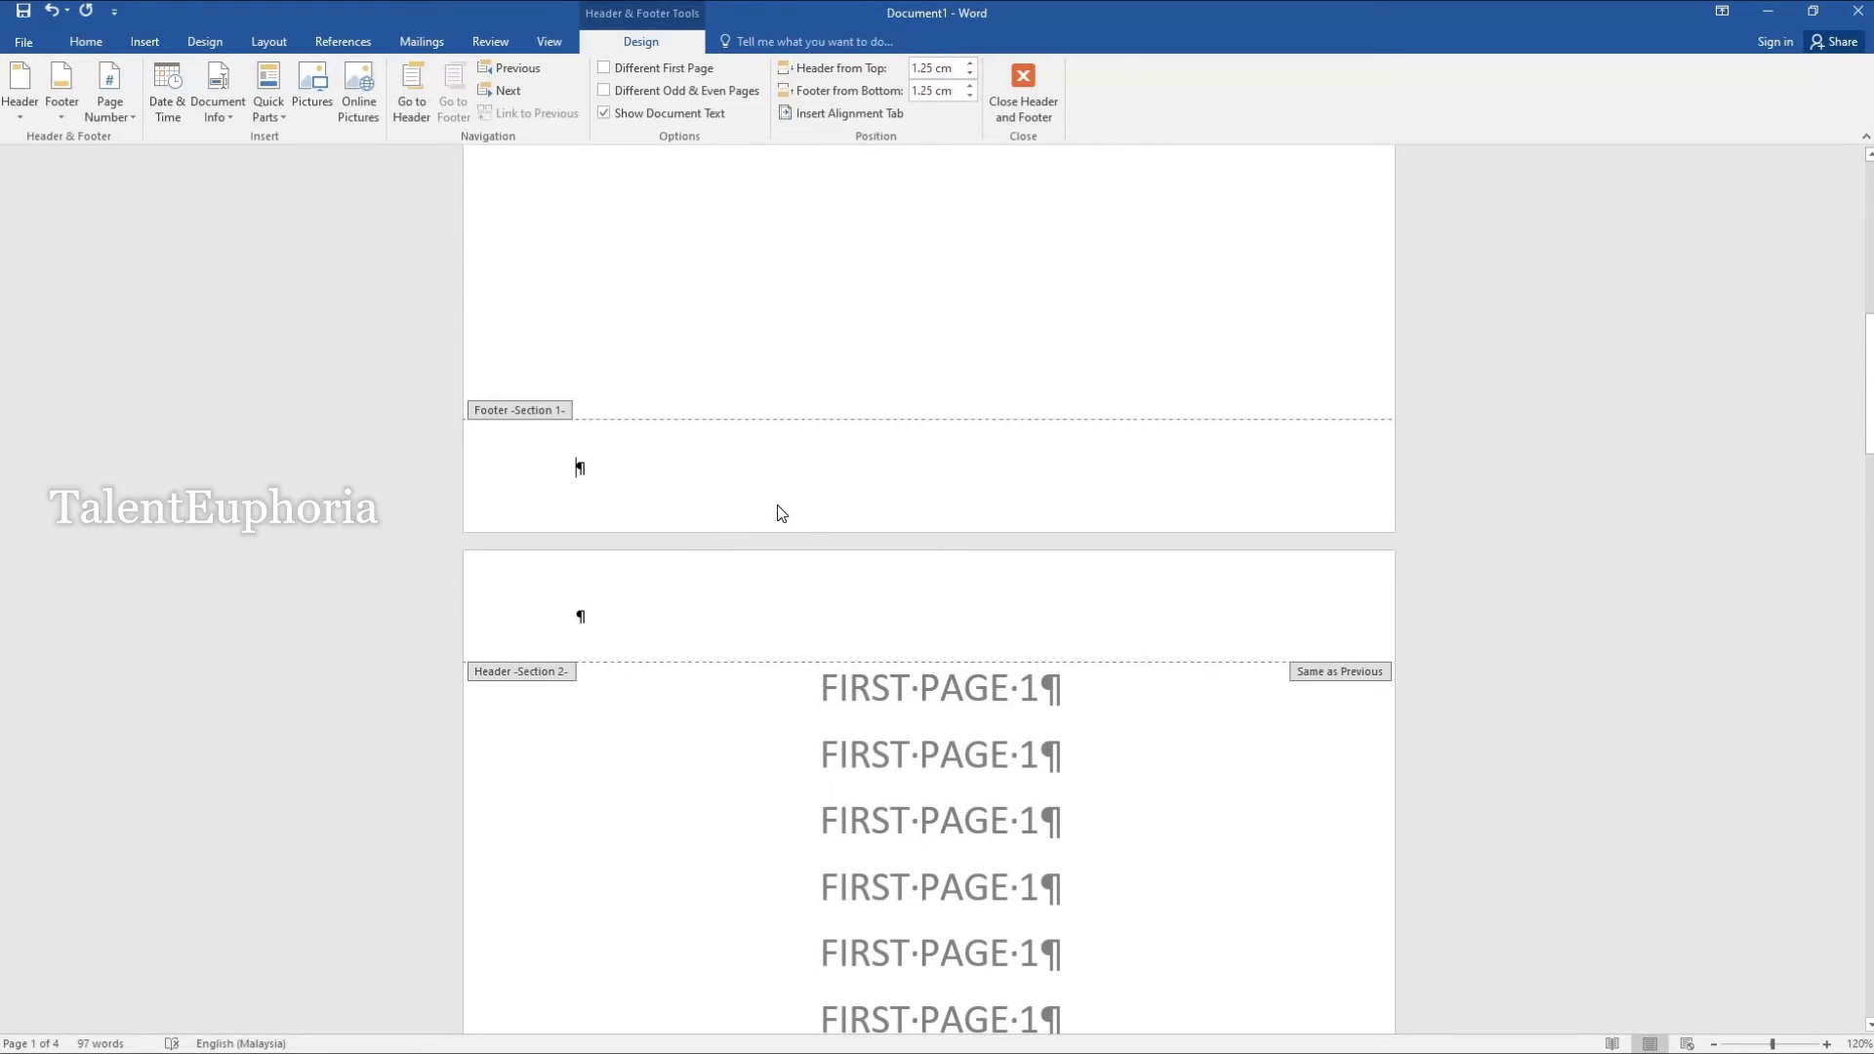
Step: Add the built-in Banded footer again from the section 2 footer of the "FIRST PAGE 1" page
scroll(781, 513, "down", 5)
scroll(781, 517, "down", 7)
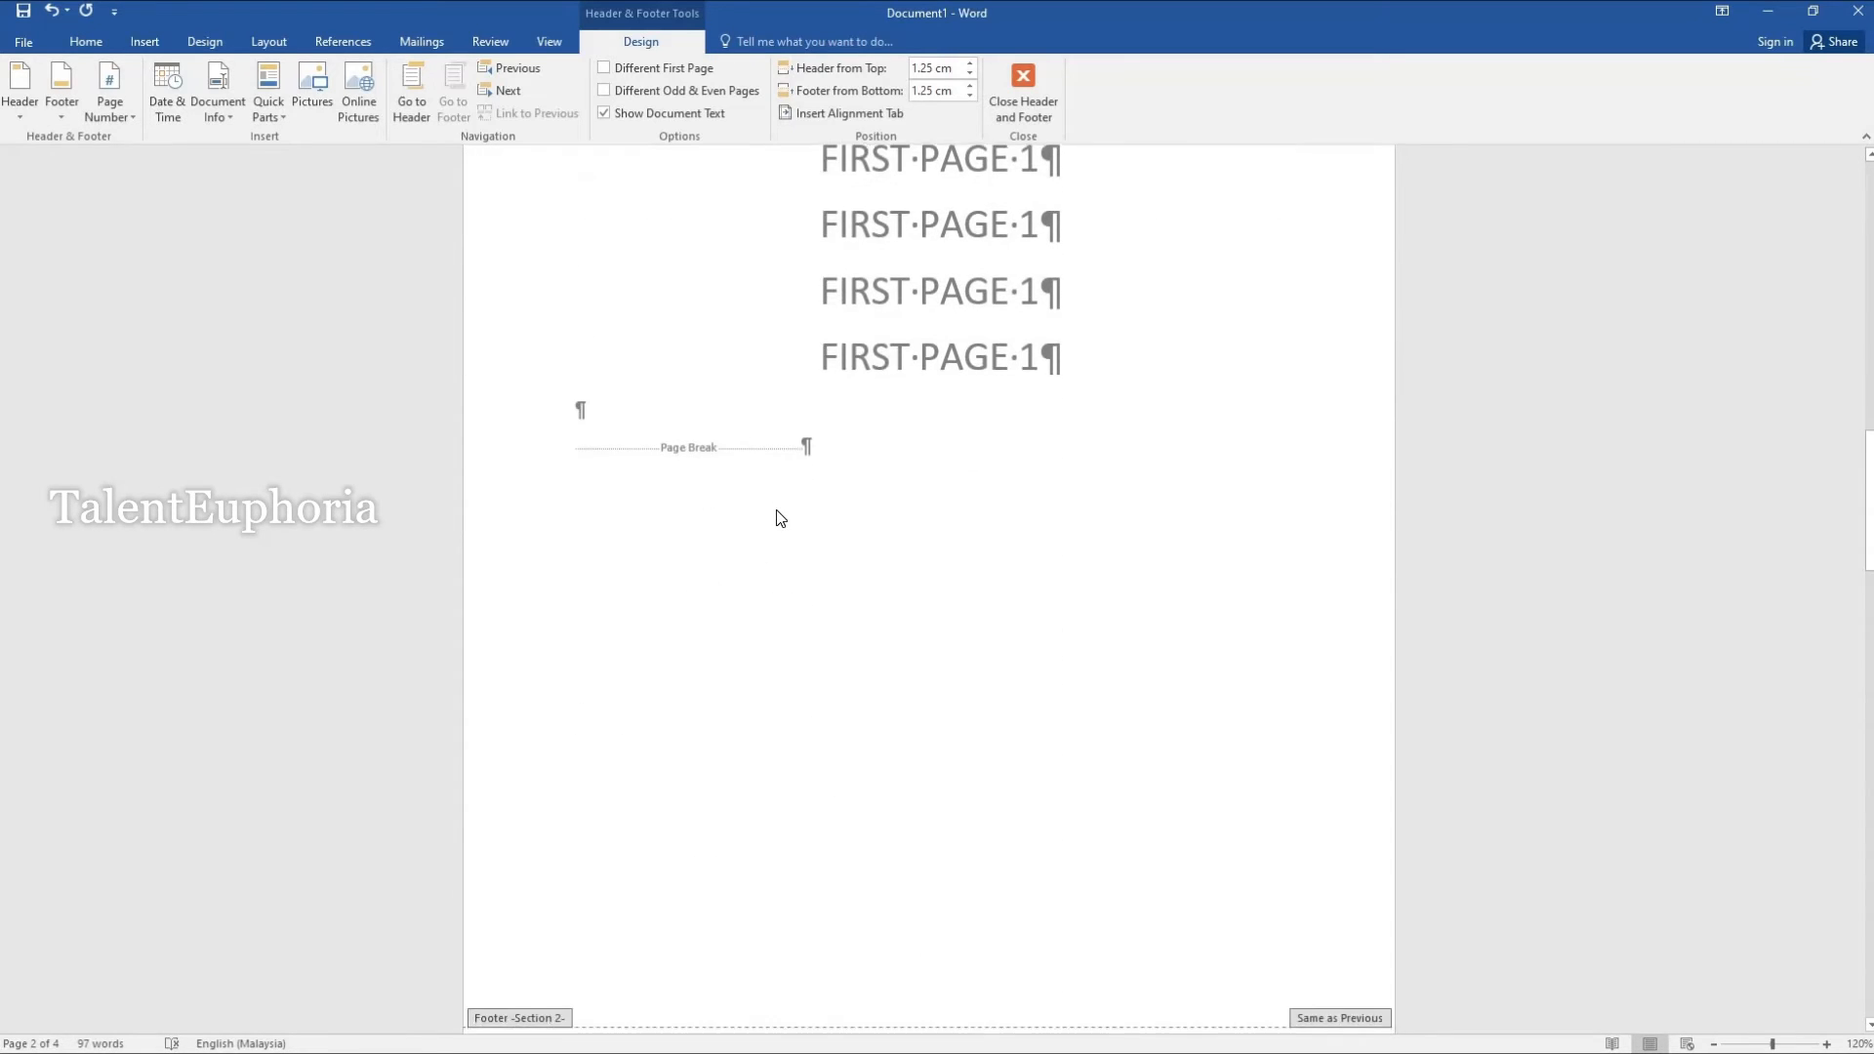
left_click(986, 782)
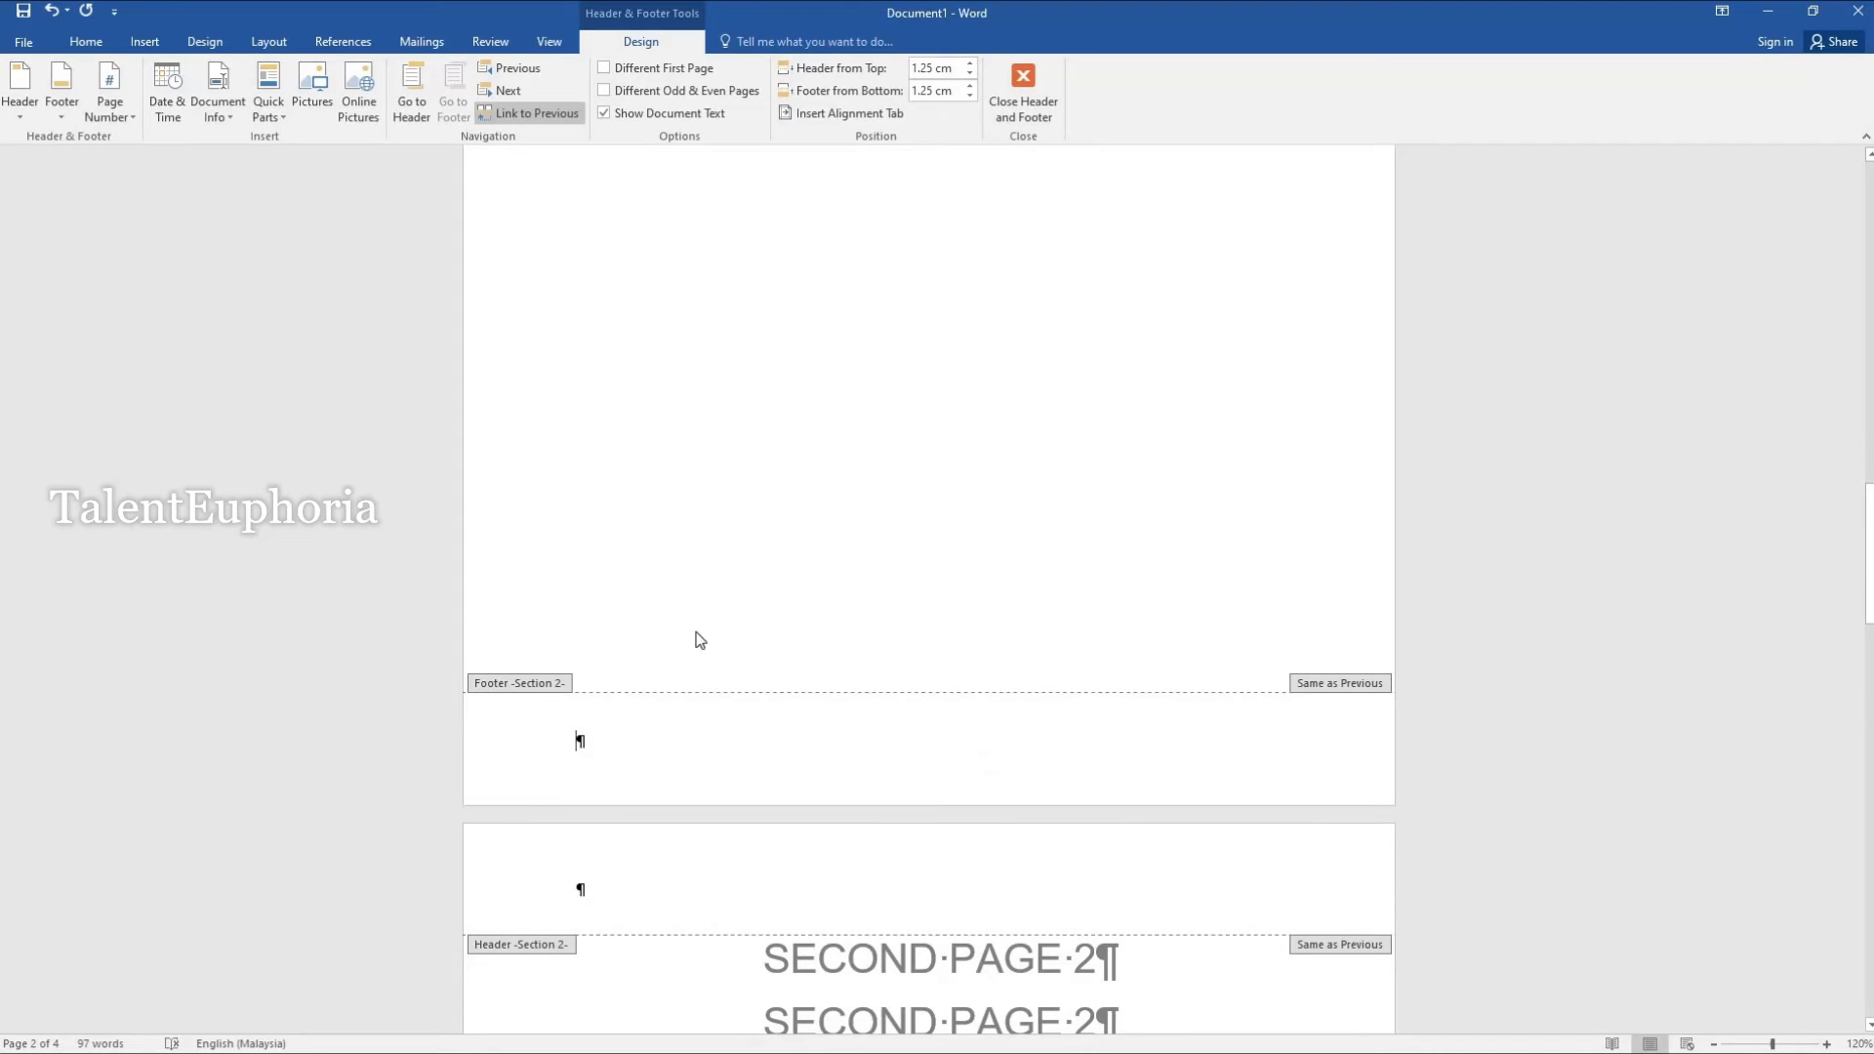
left_click(62, 98)
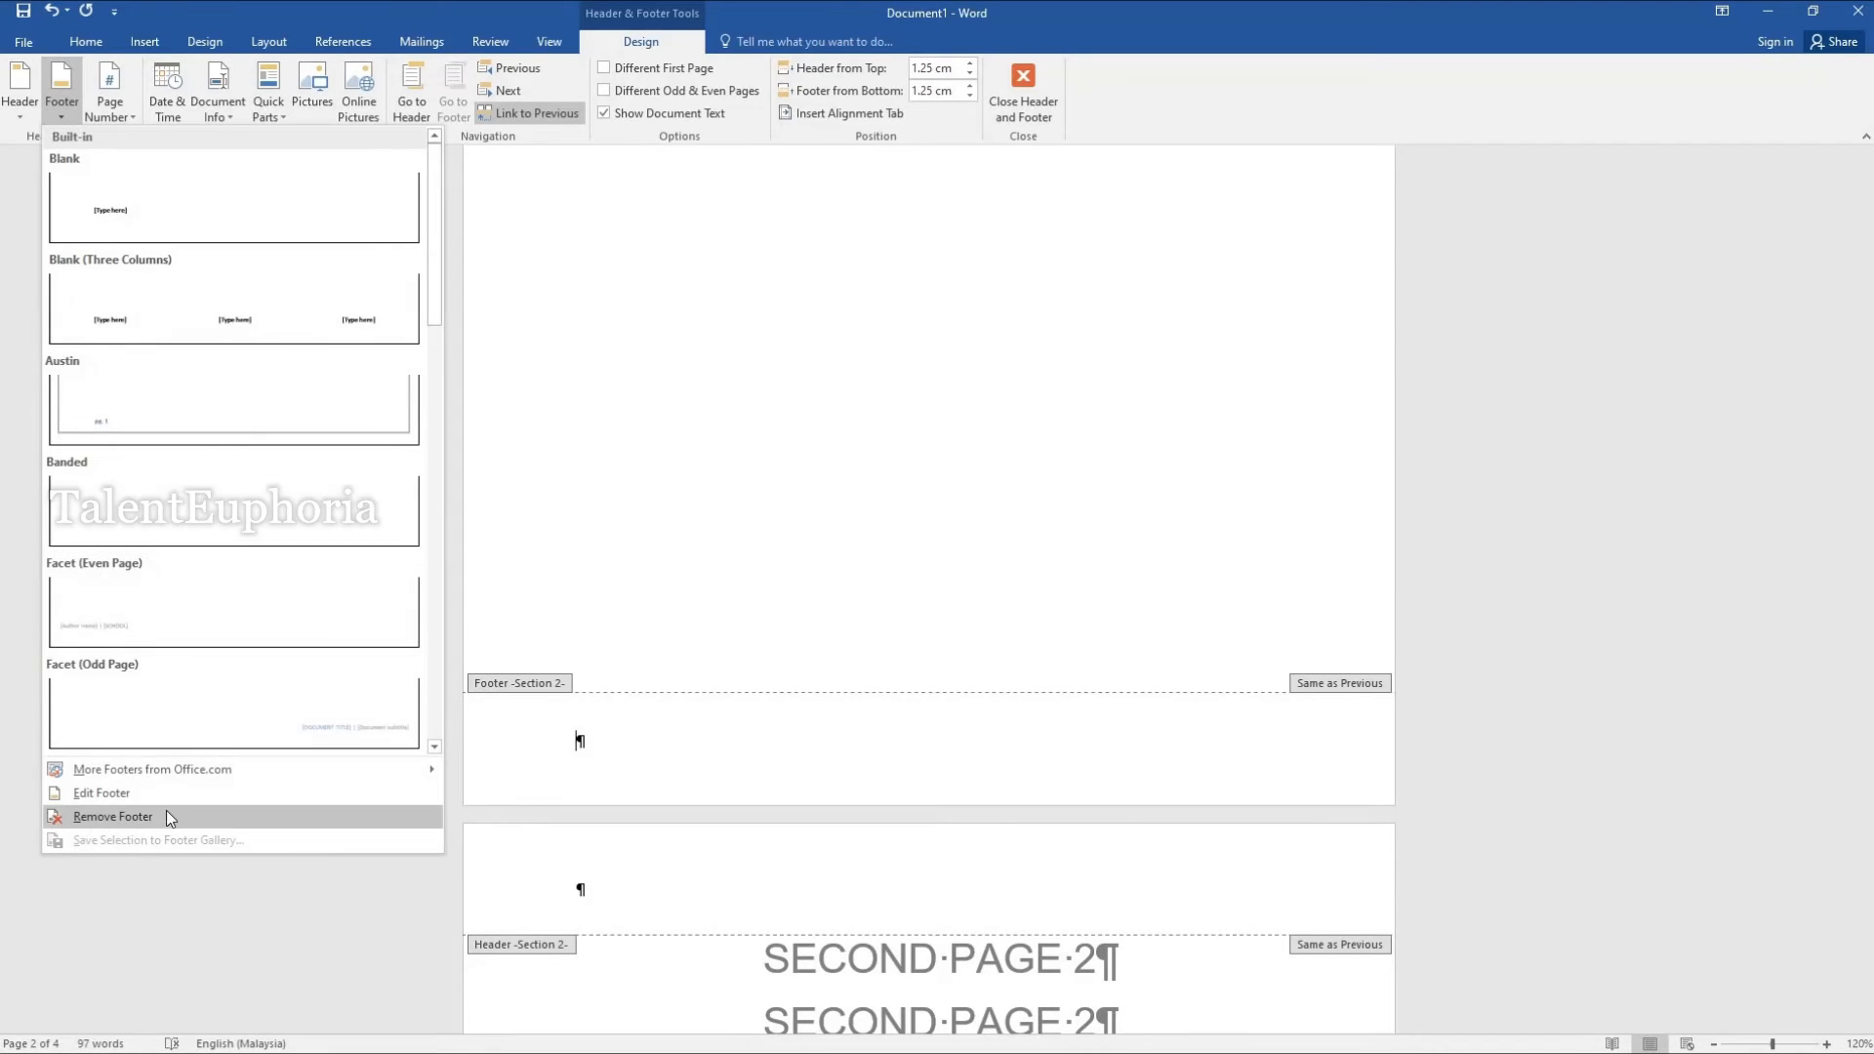
left_click(163, 493)
Step: Try to remove the page numbers from the front page's section 1 footer
scroll(887, 675, "up", 10)
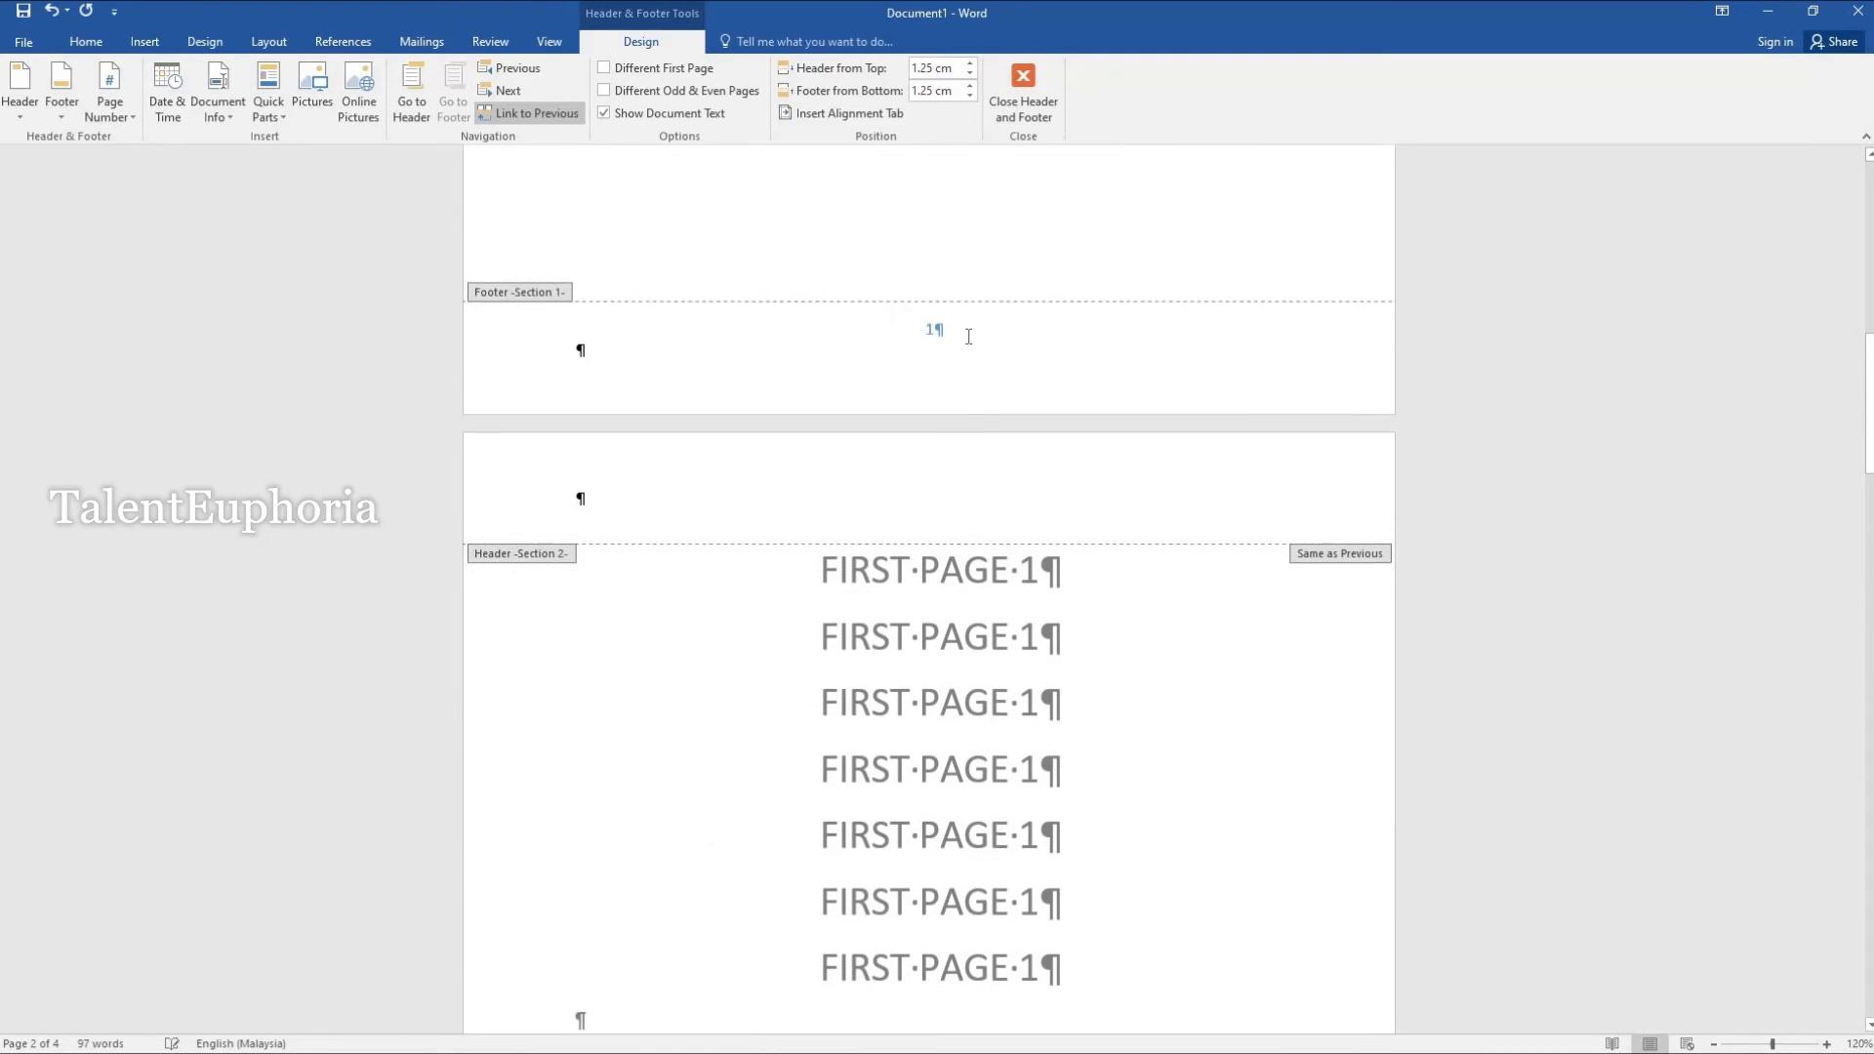
left_click(933, 334)
left_click(109, 106)
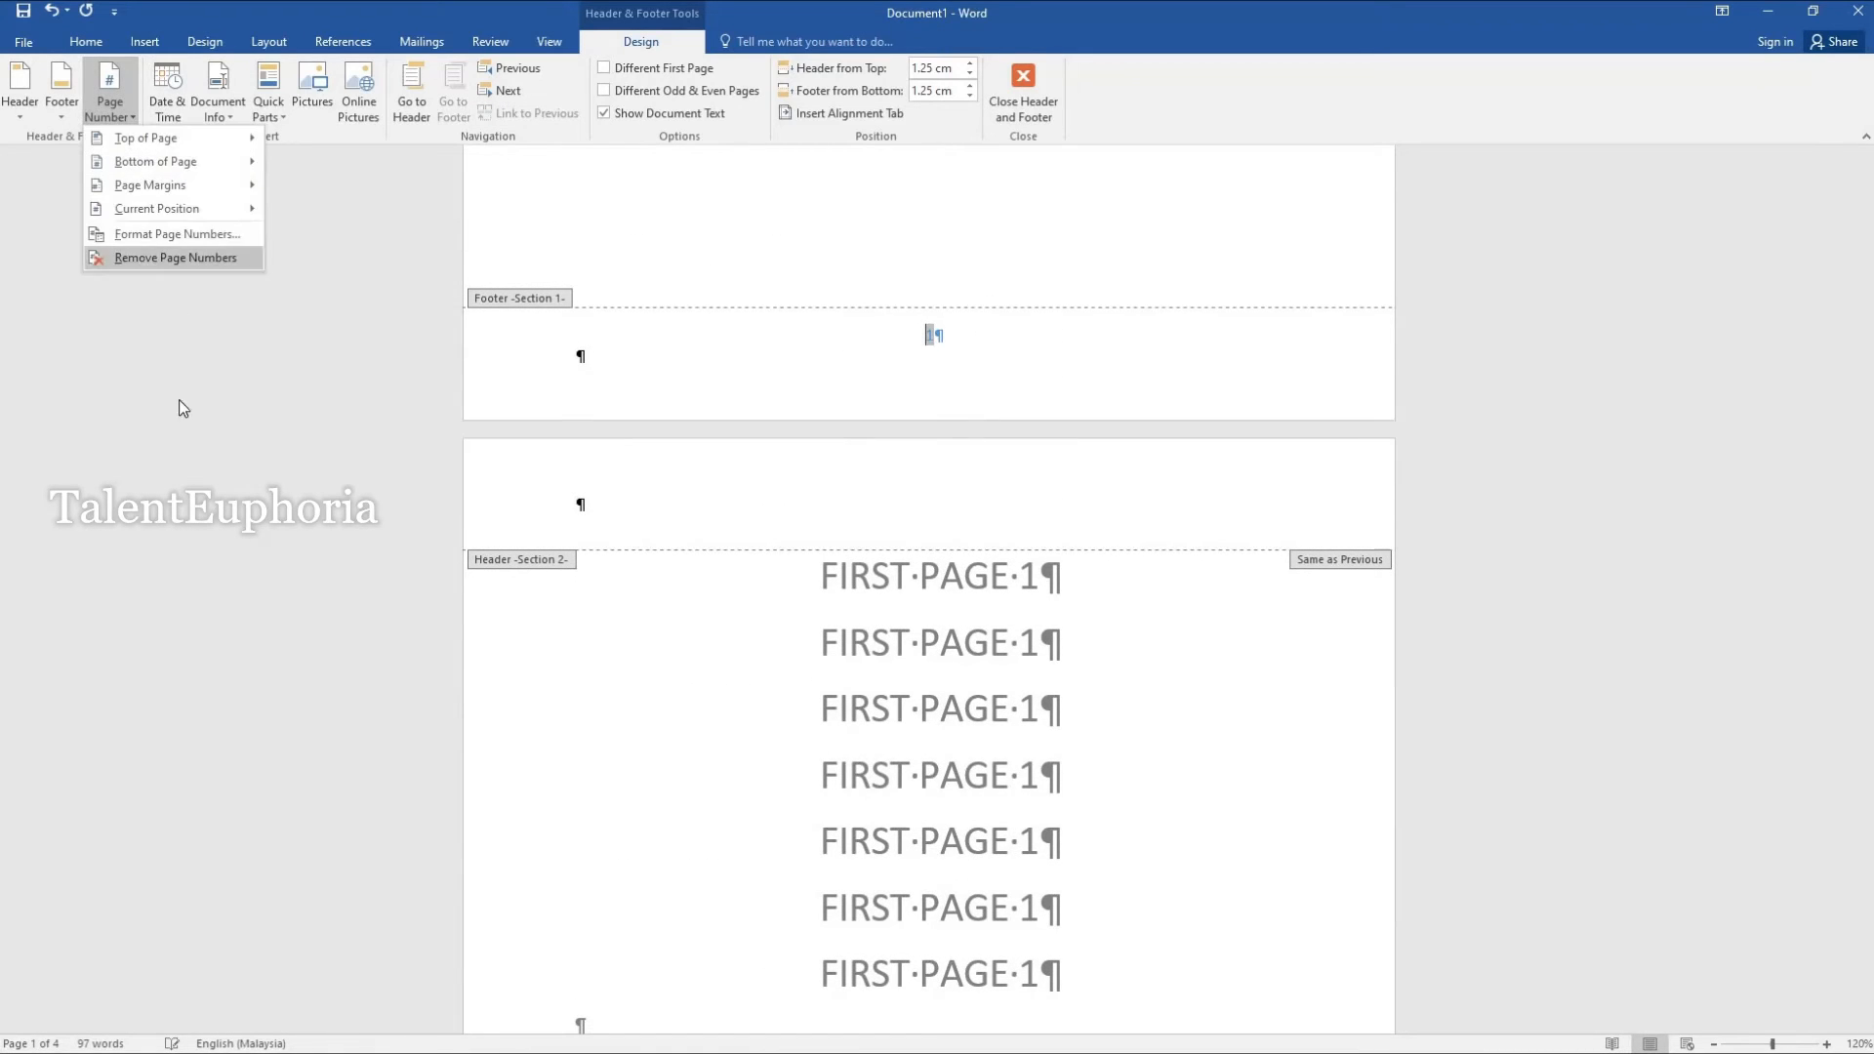
left_click(151, 252)
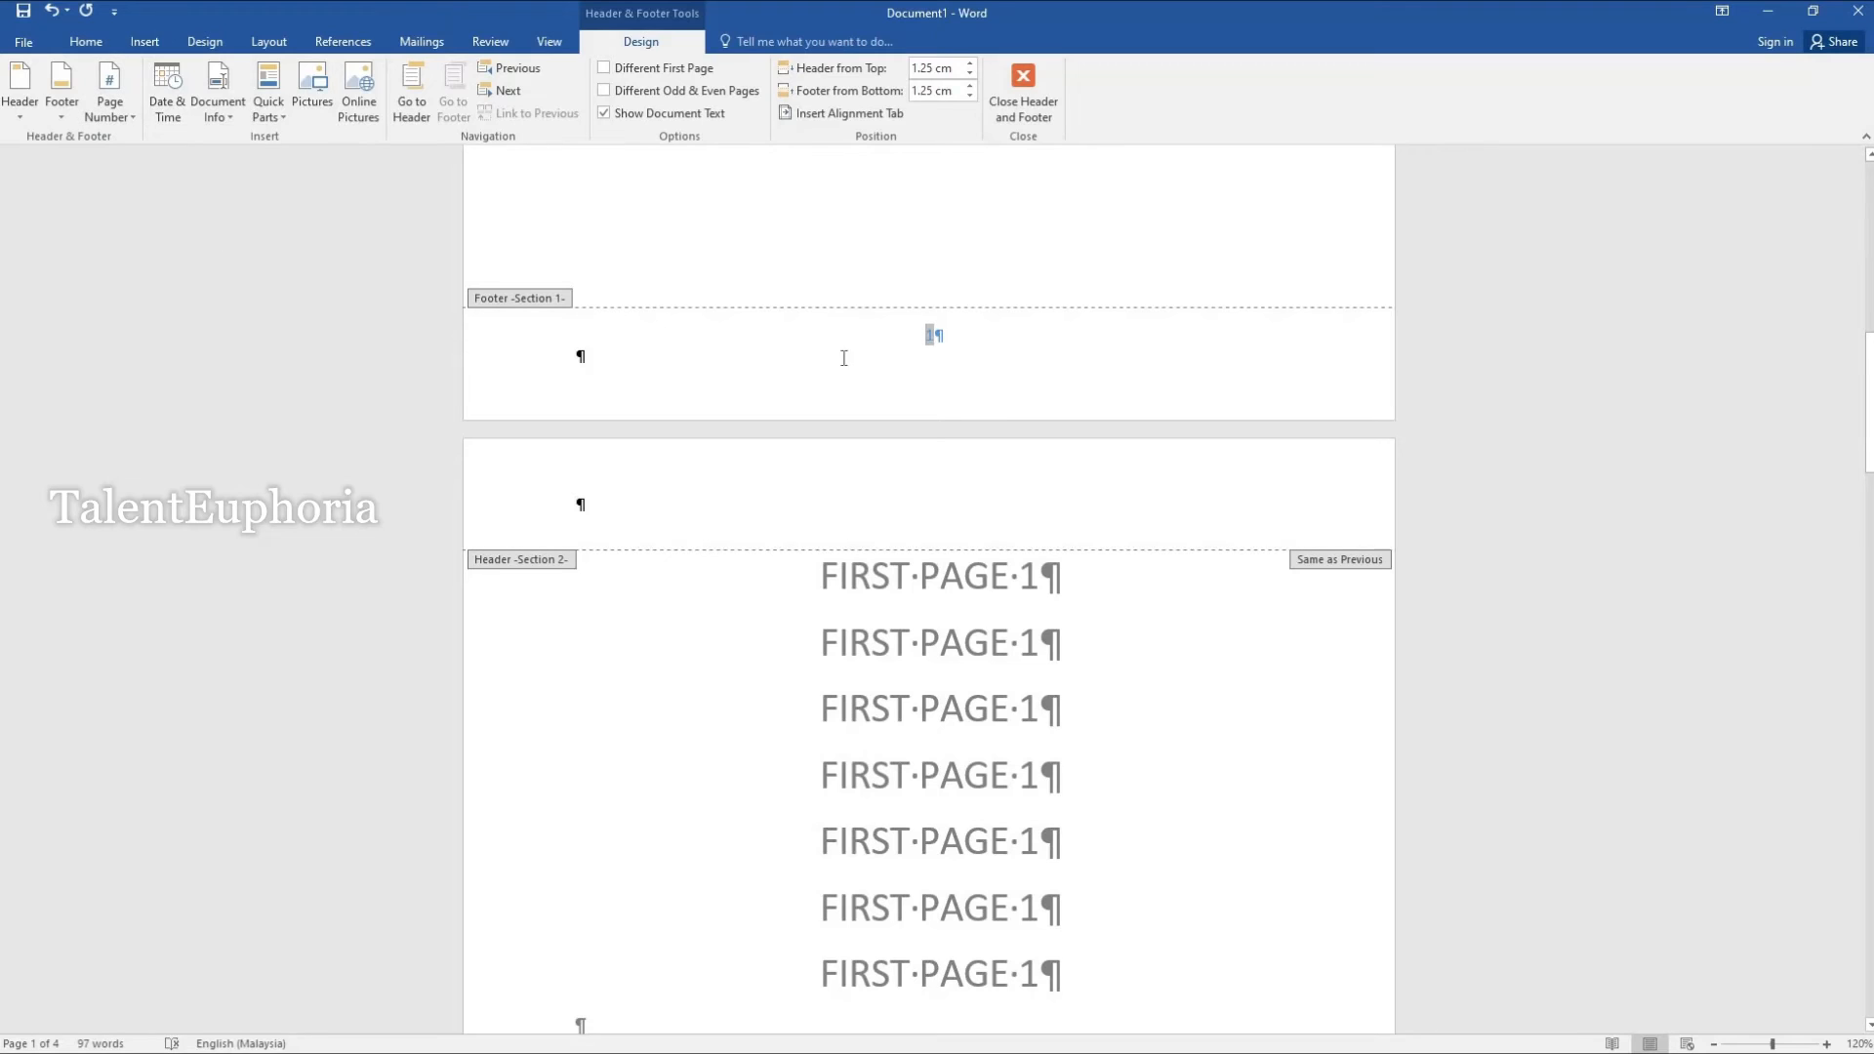
Step: Move the page number in the section 1 footer down into the paragraph below it
double_click(953, 342)
double_click(940, 341)
left_click_drag(940, 341, 917, 344)
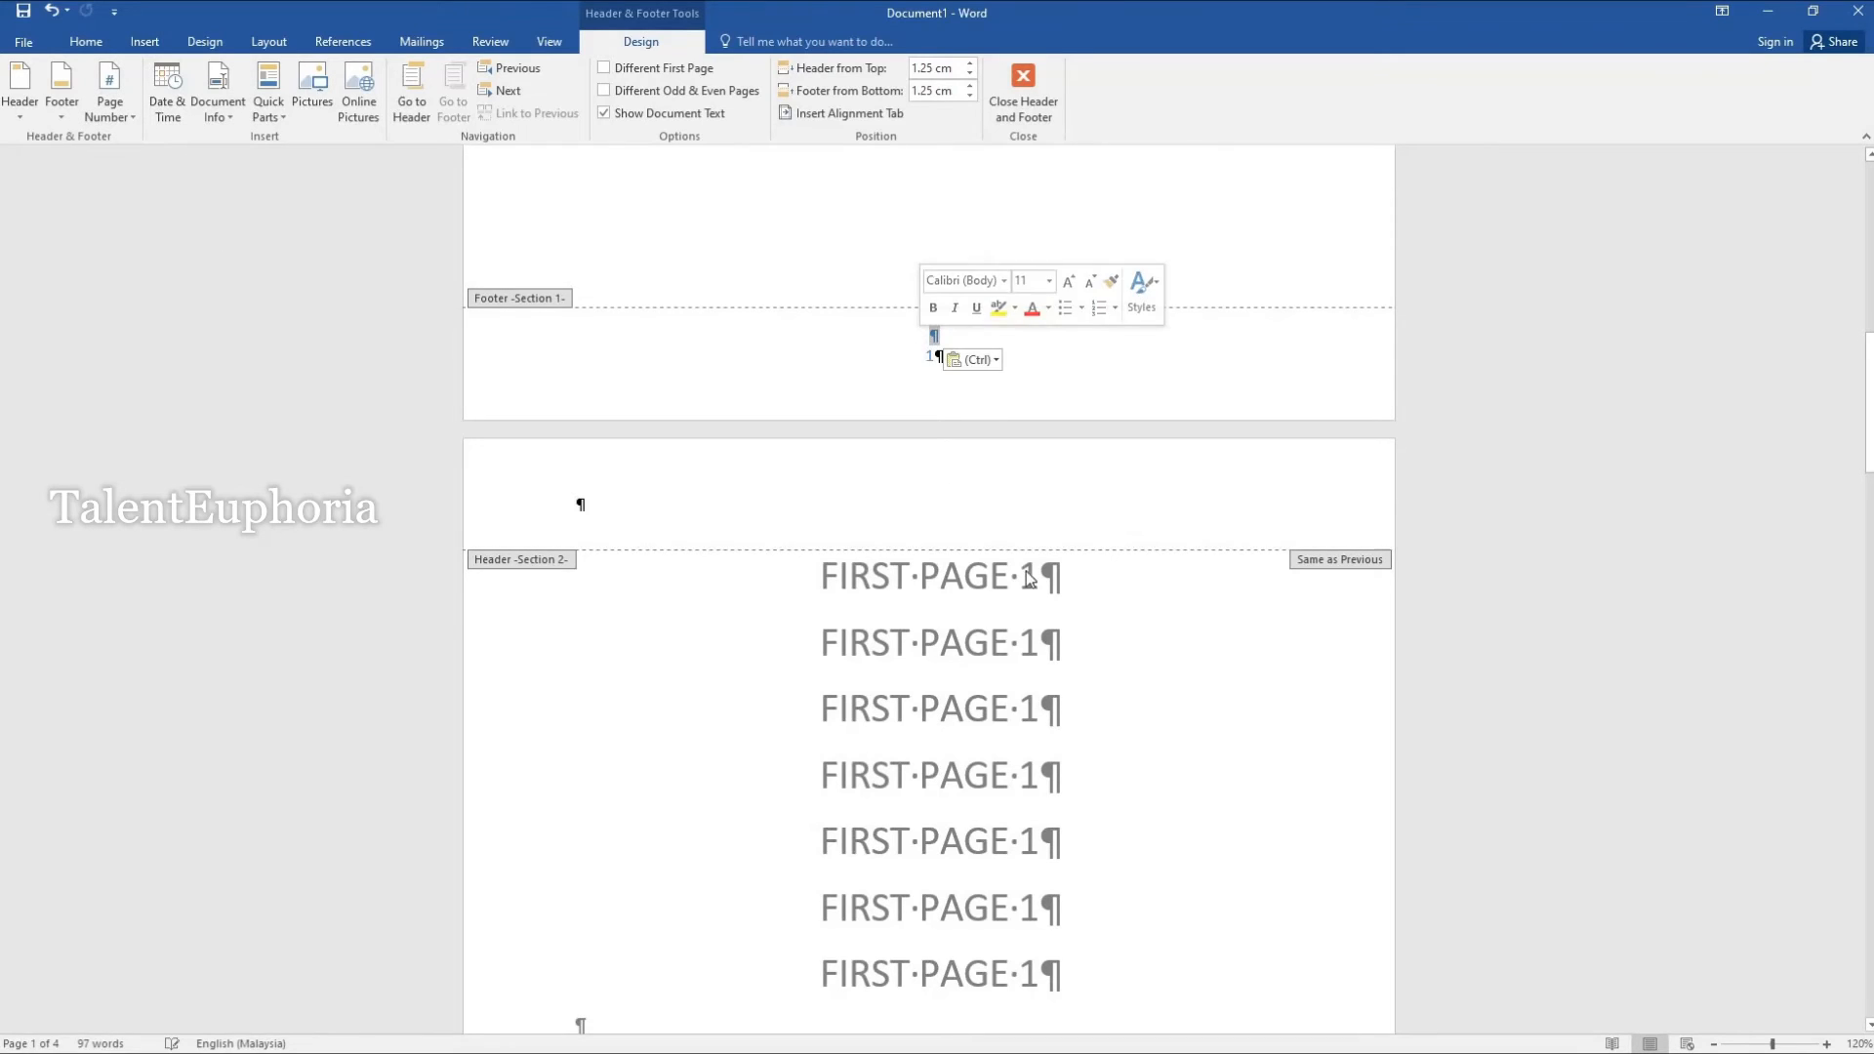
Step: Unlink the section 2 footer on the "FIRST PAGE 1" page from the previous section's footer
scroll(1059, 626, "down", 1)
scroll(1058, 625, "down", 10)
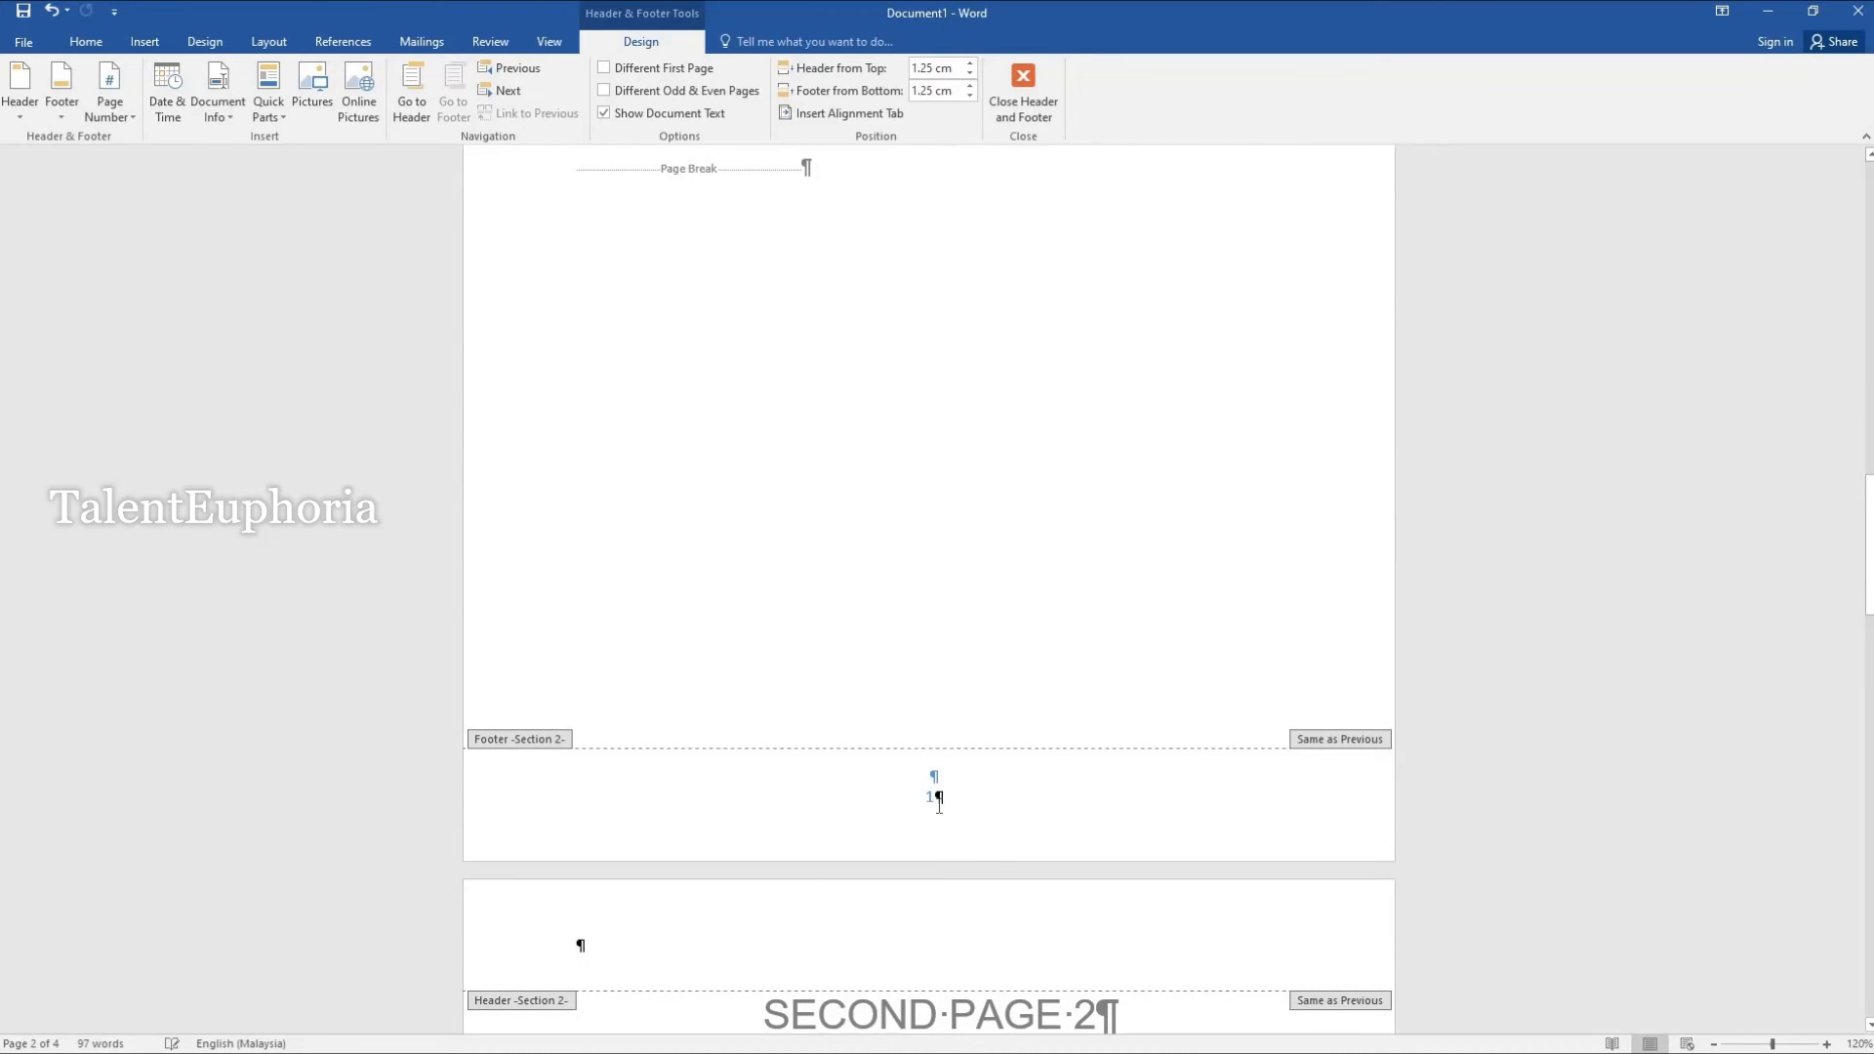
left_click(939, 805)
scroll(915, 810, "down", 5)
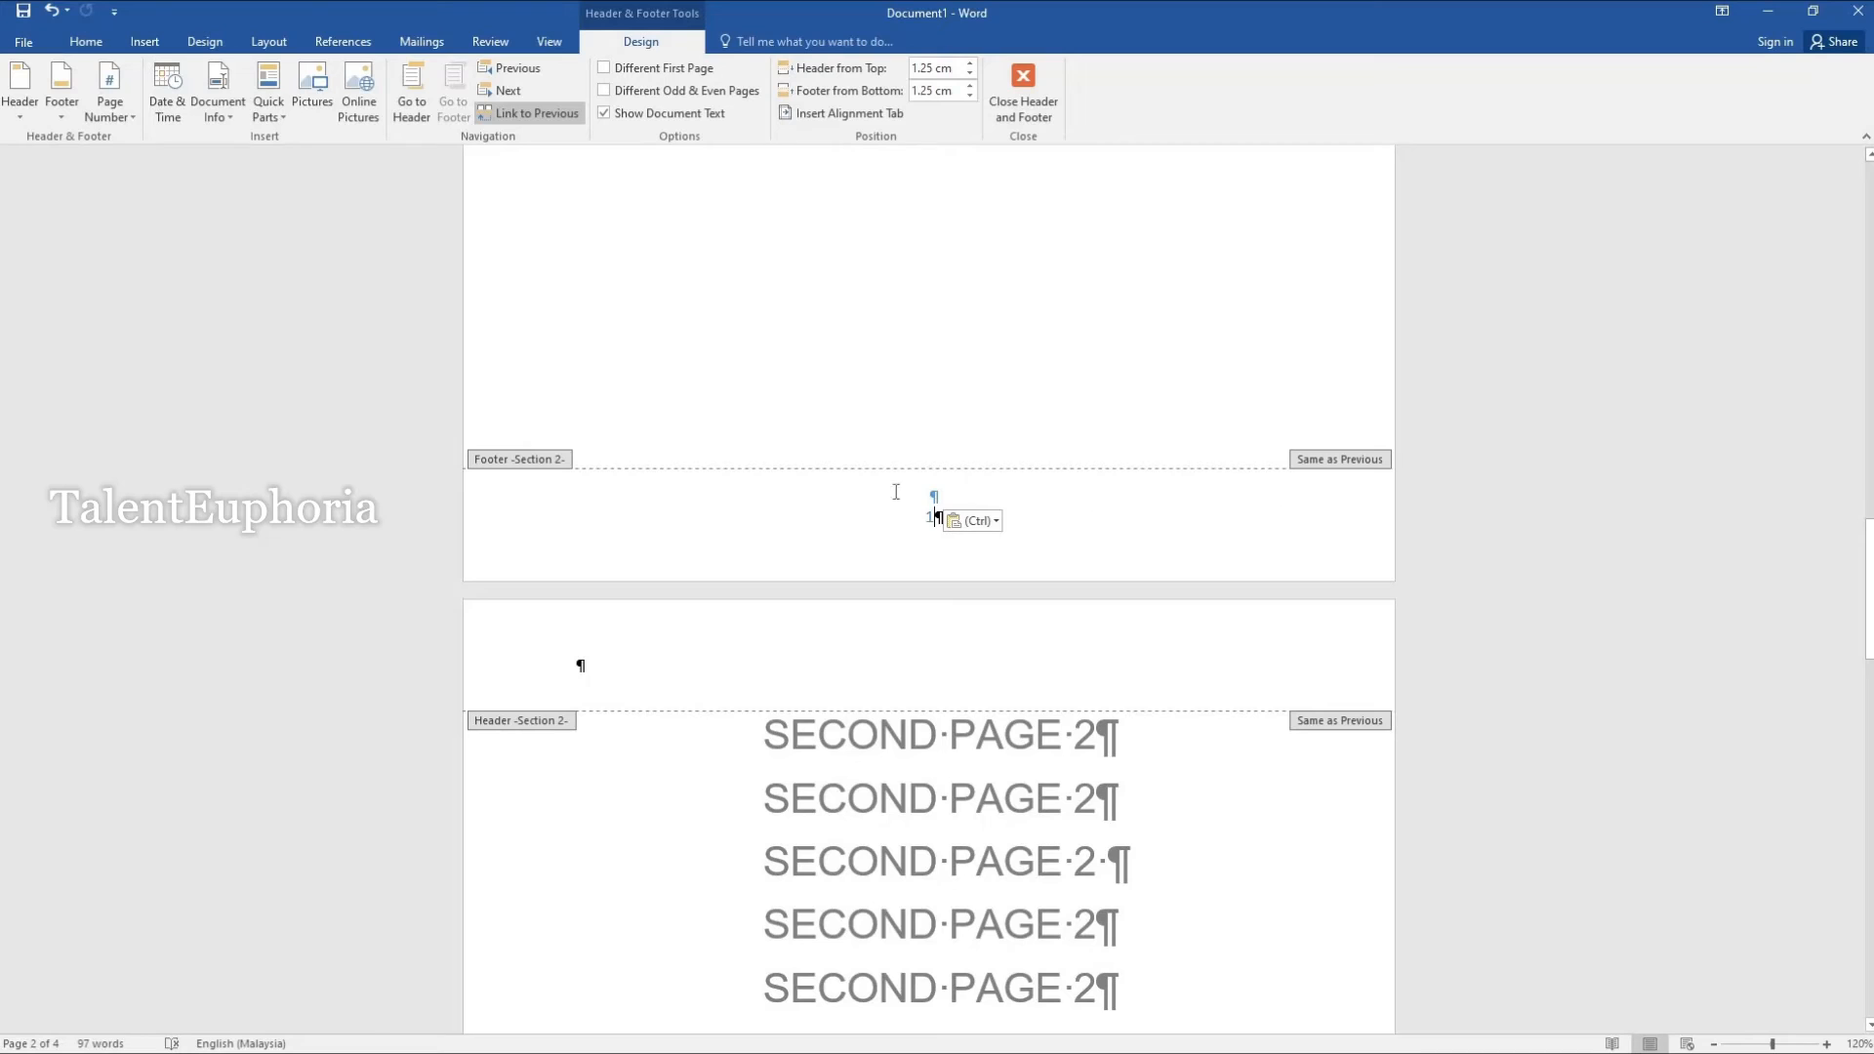
left_click(541, 114)
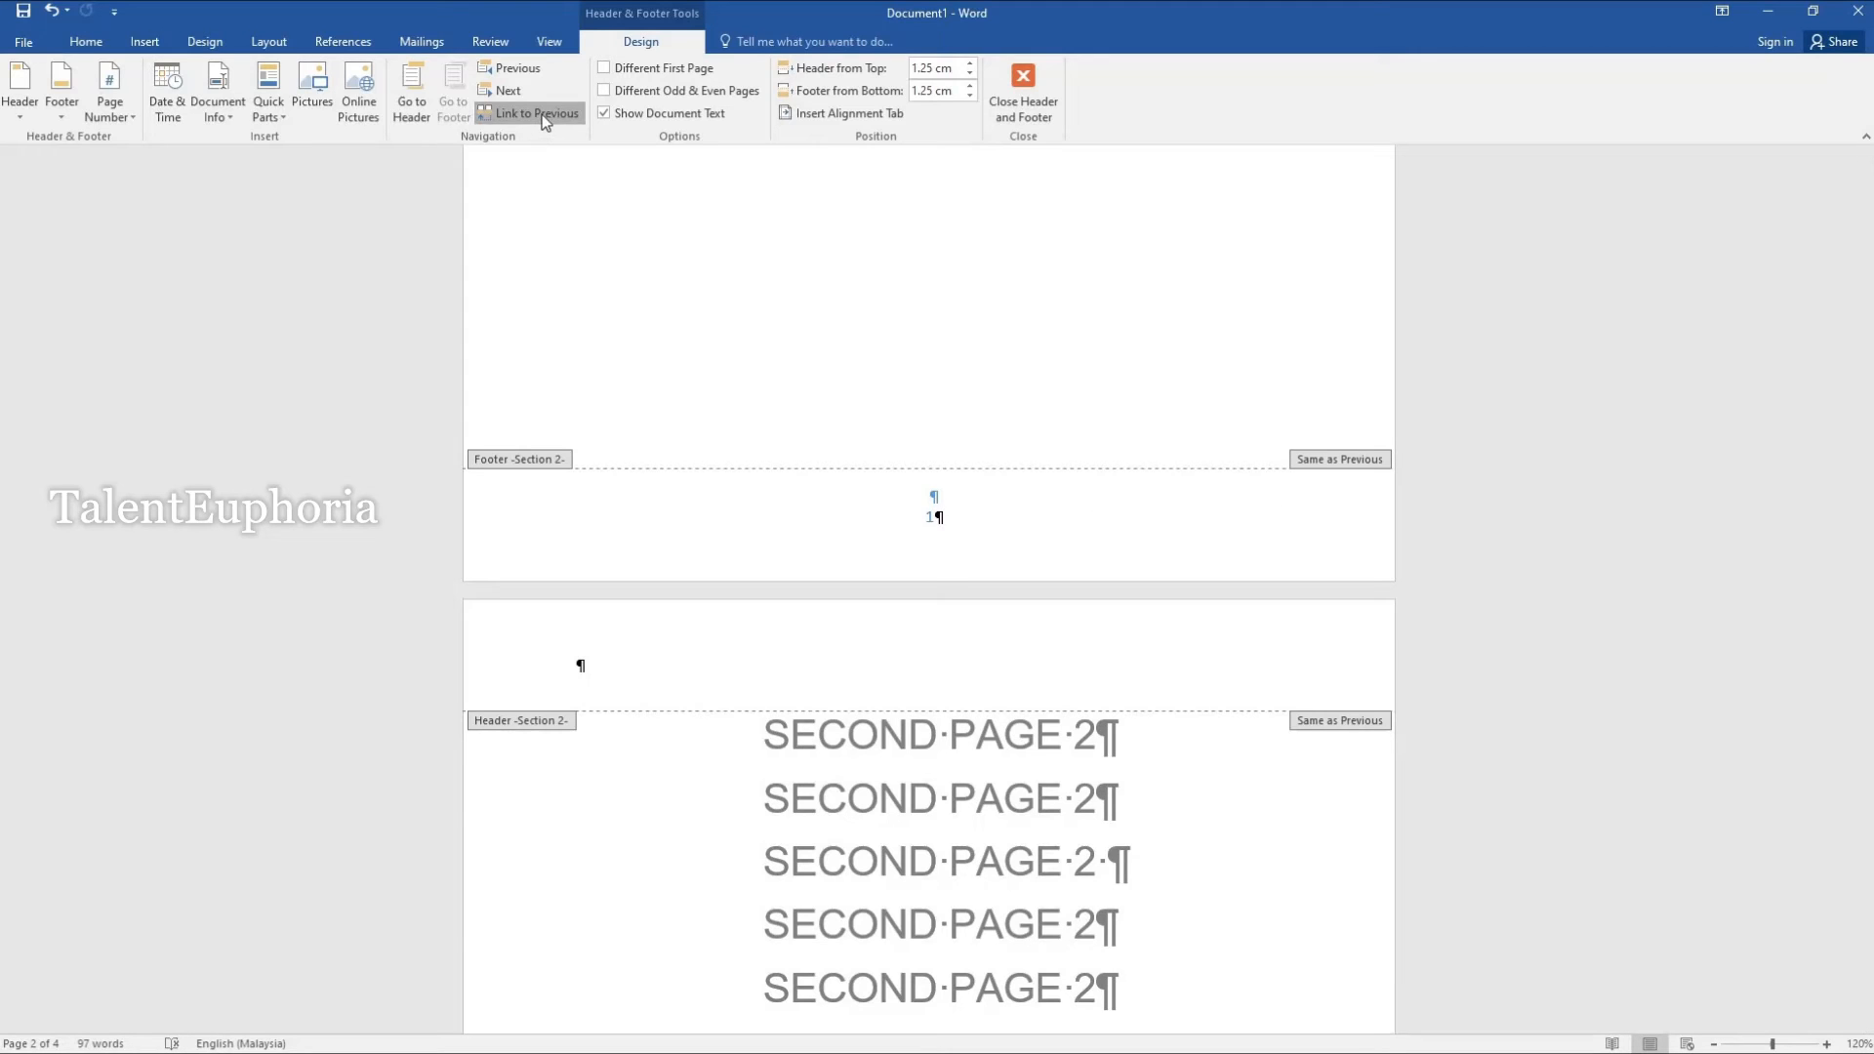
Step: Check the footer page numbers on the "SECOND PAGE 2" and "THIRD PAGE 3" pages, and close footer editing
scroll(826, 823, "down", 20)
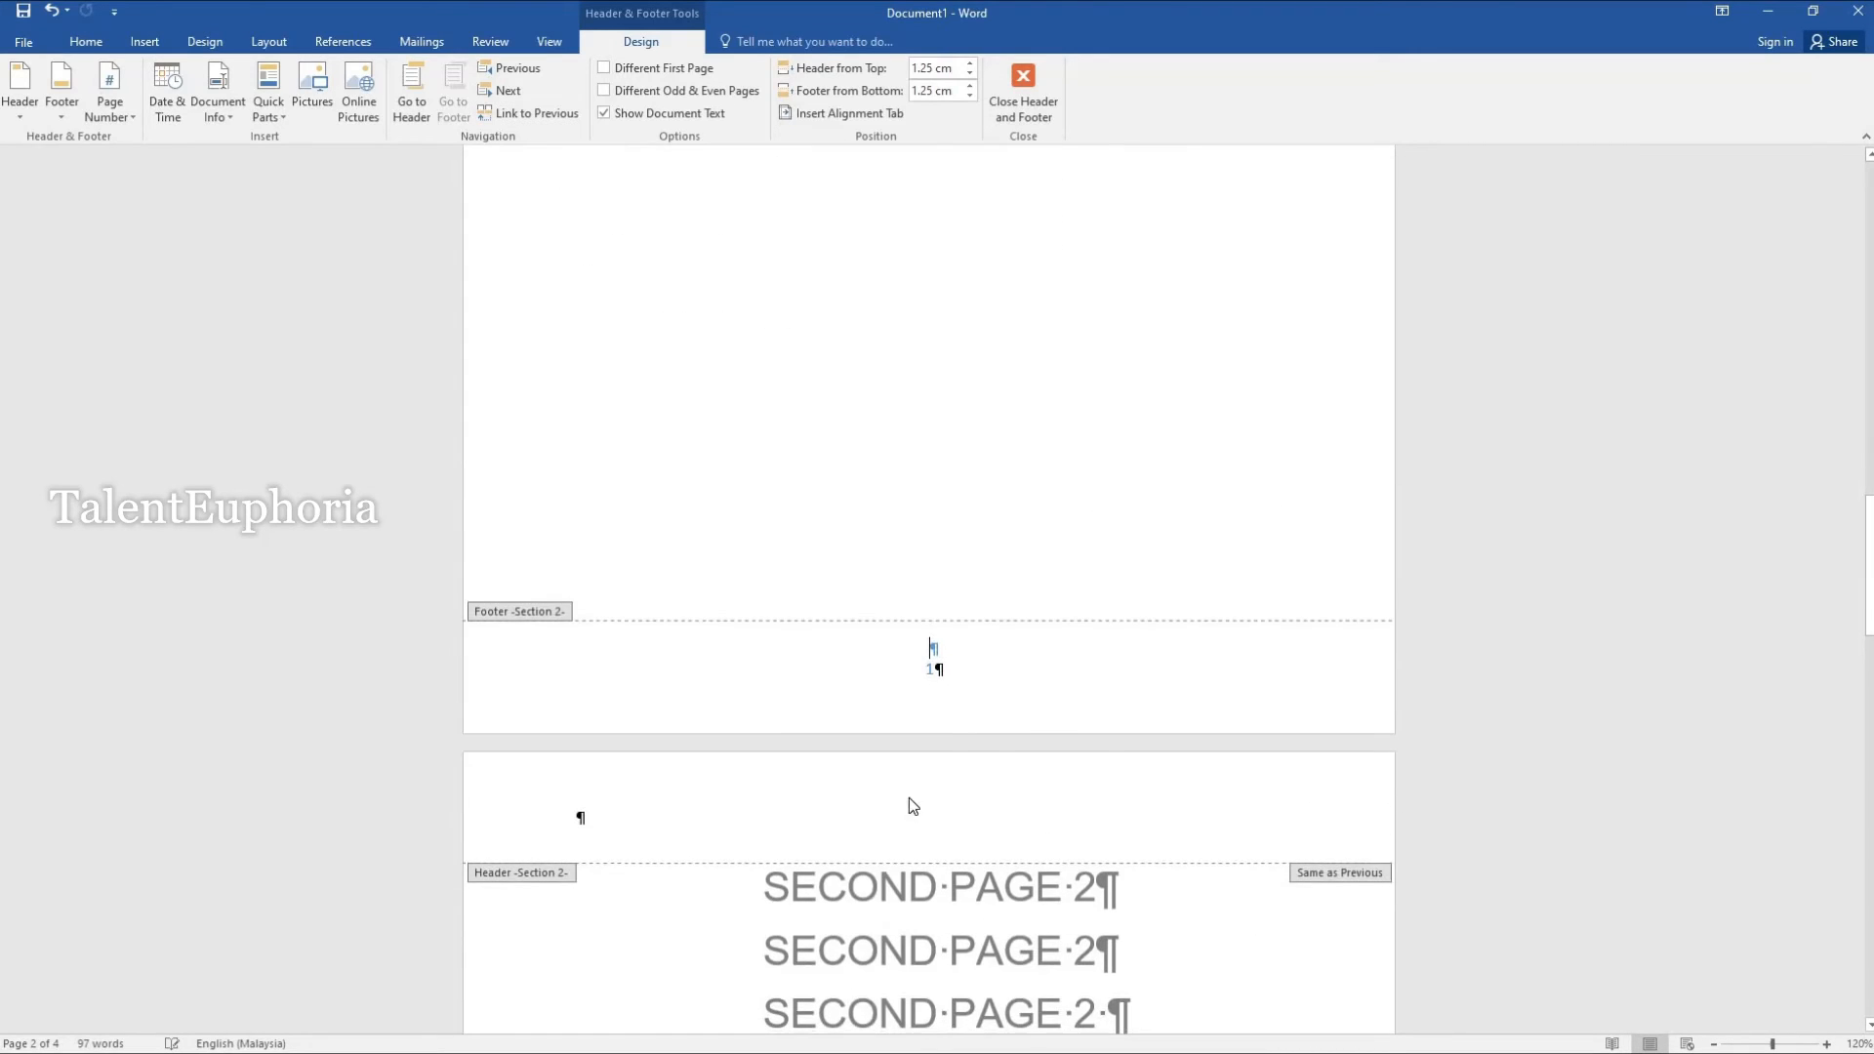
scroll(898, 778, "down", 4)
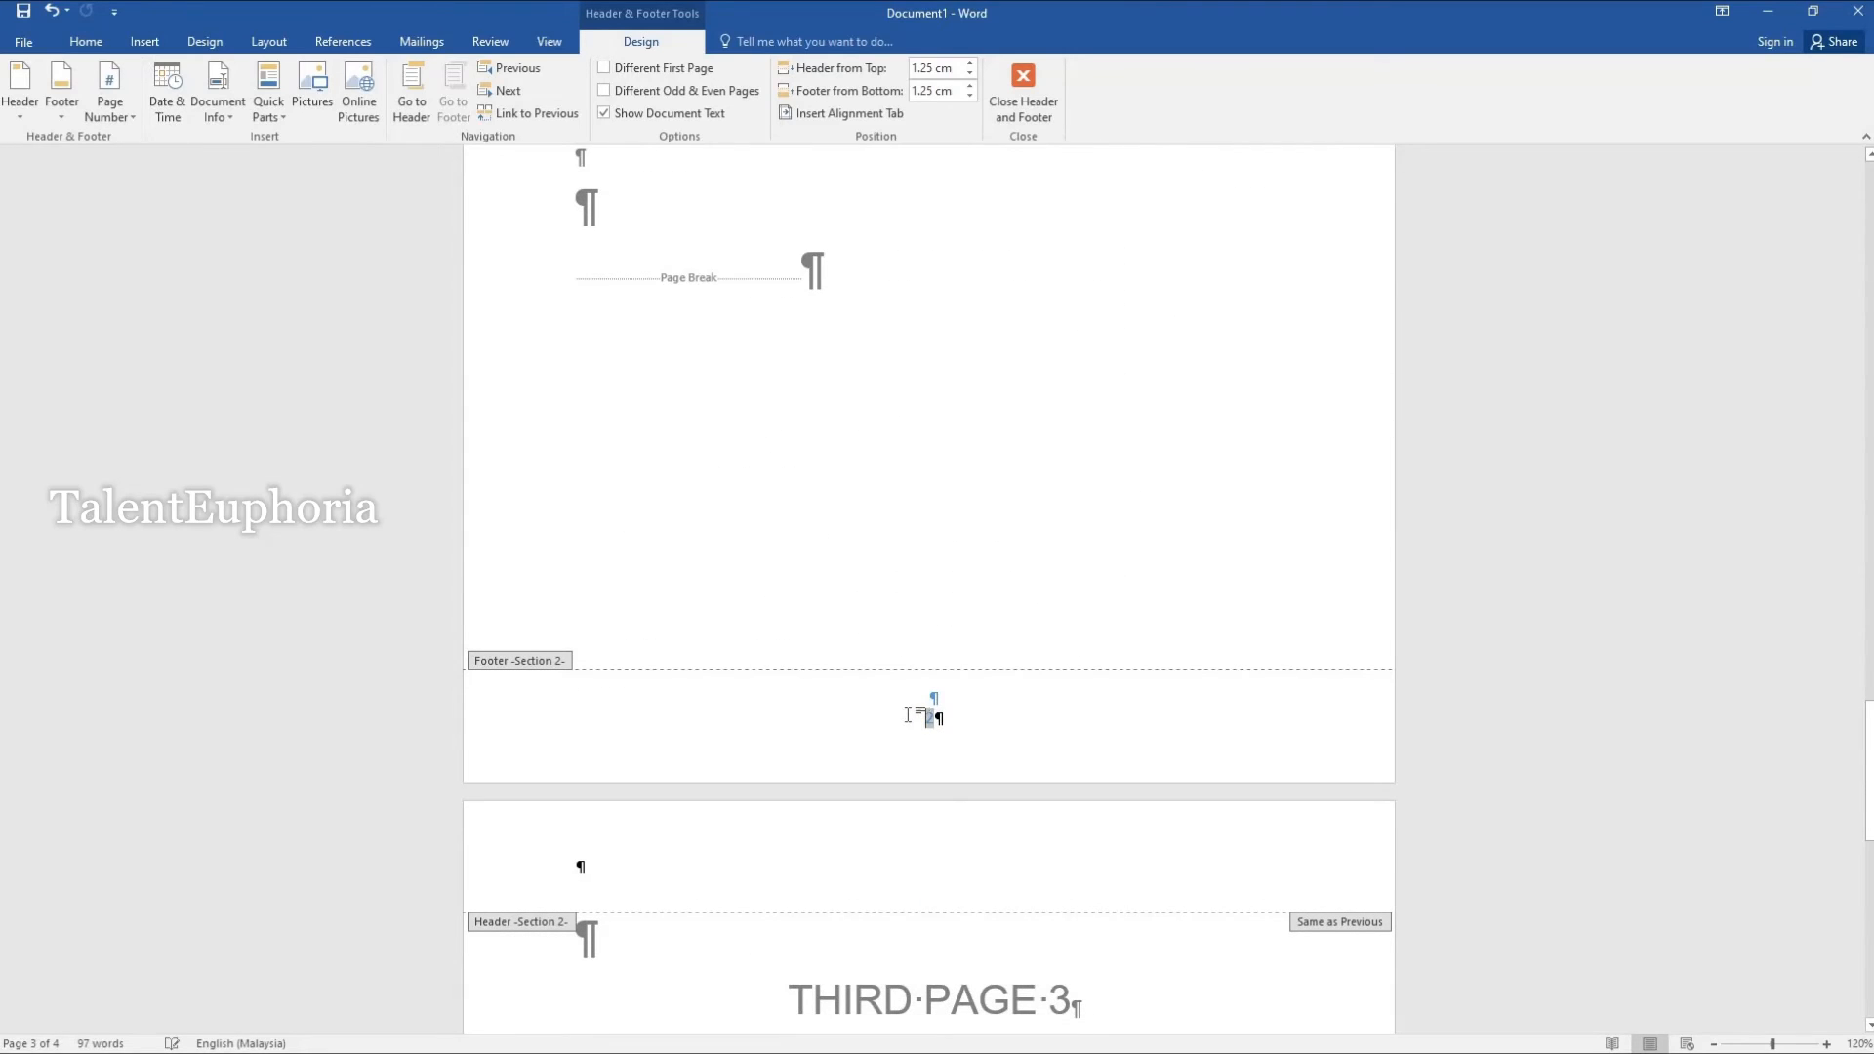
scroll(890, 699, "up", 4)
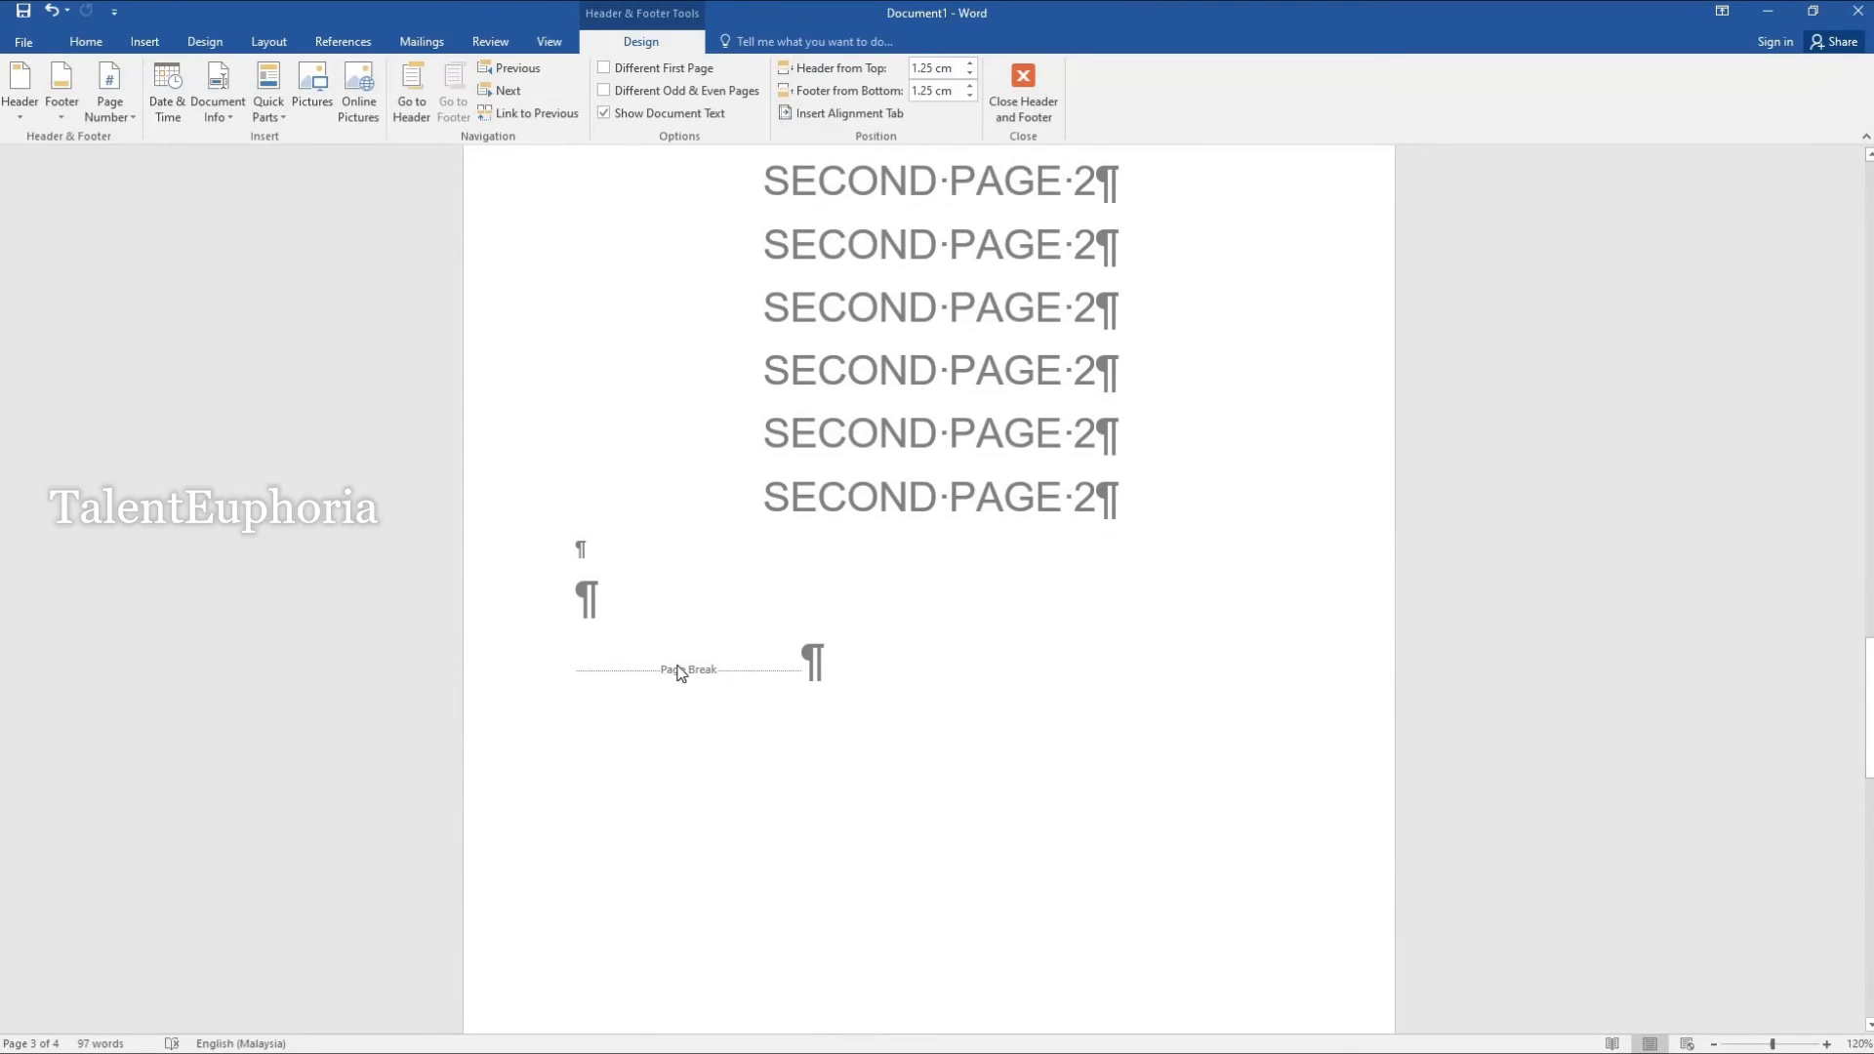
scroll(724, 634, "down", 3)
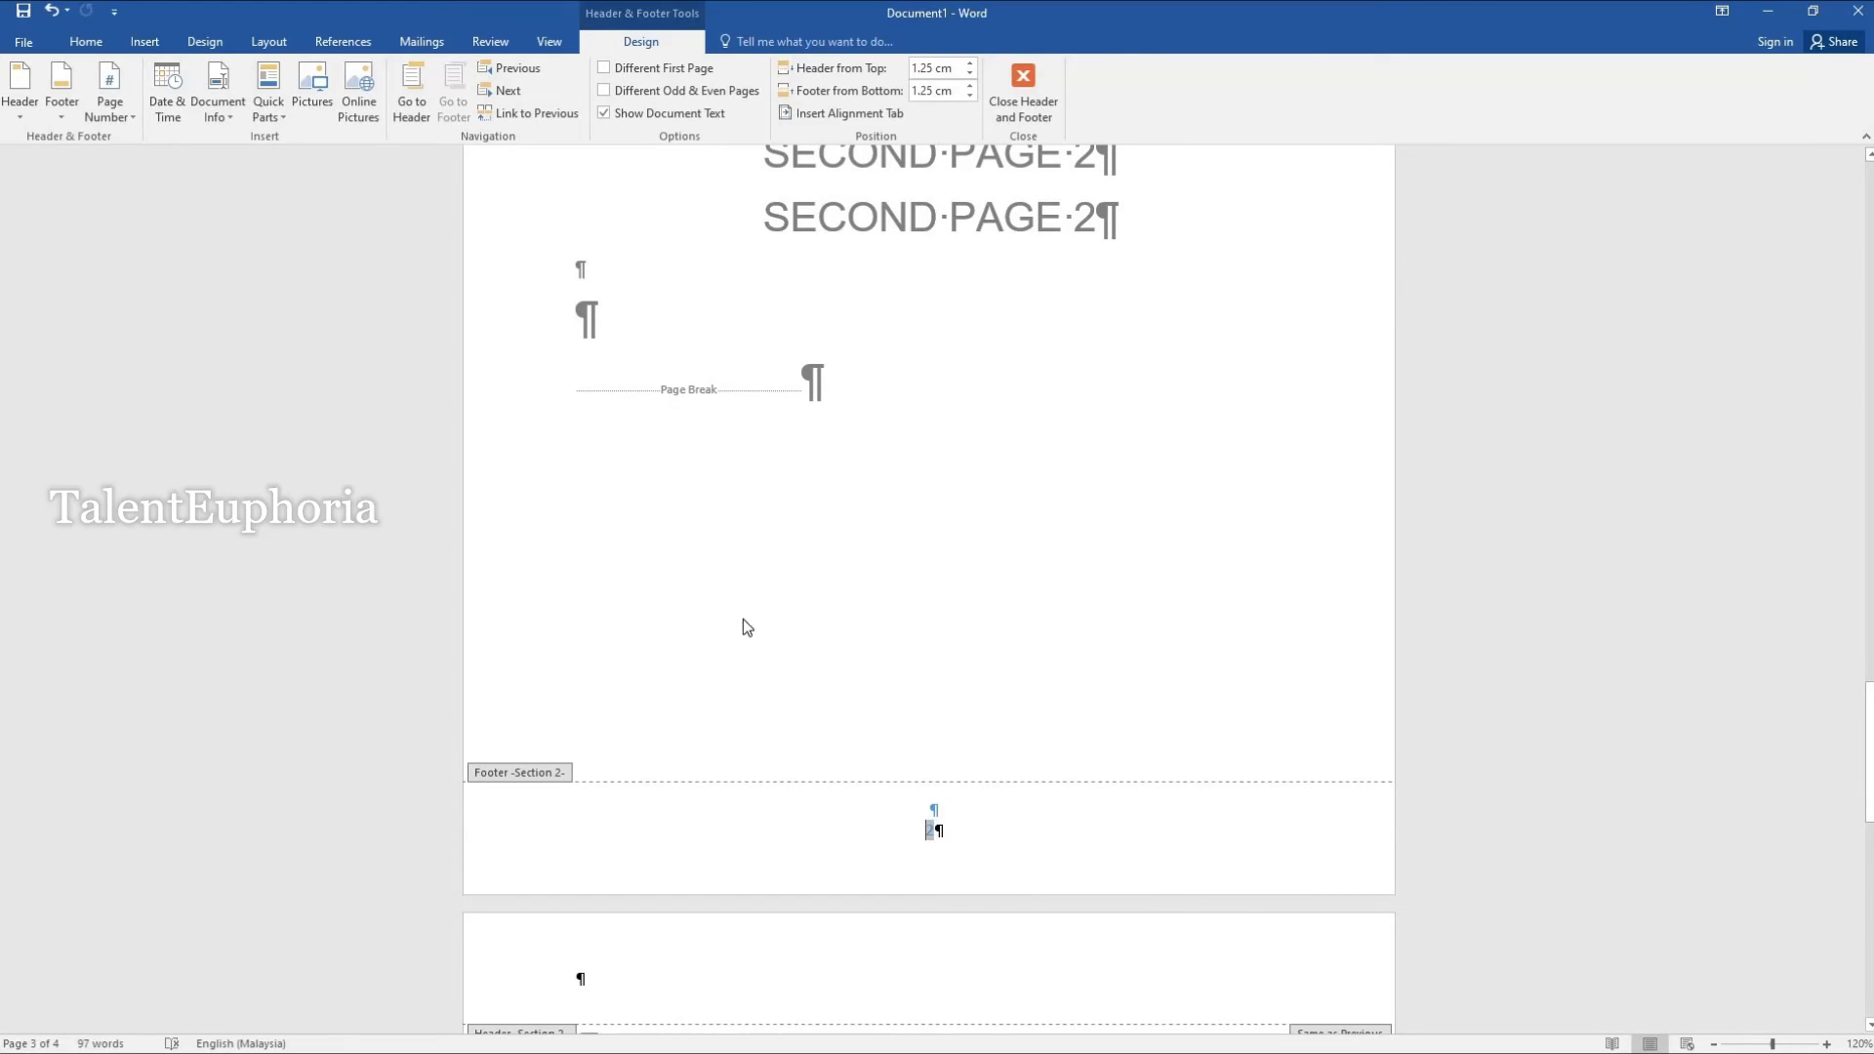
scroll(912, 751, "down", 12)
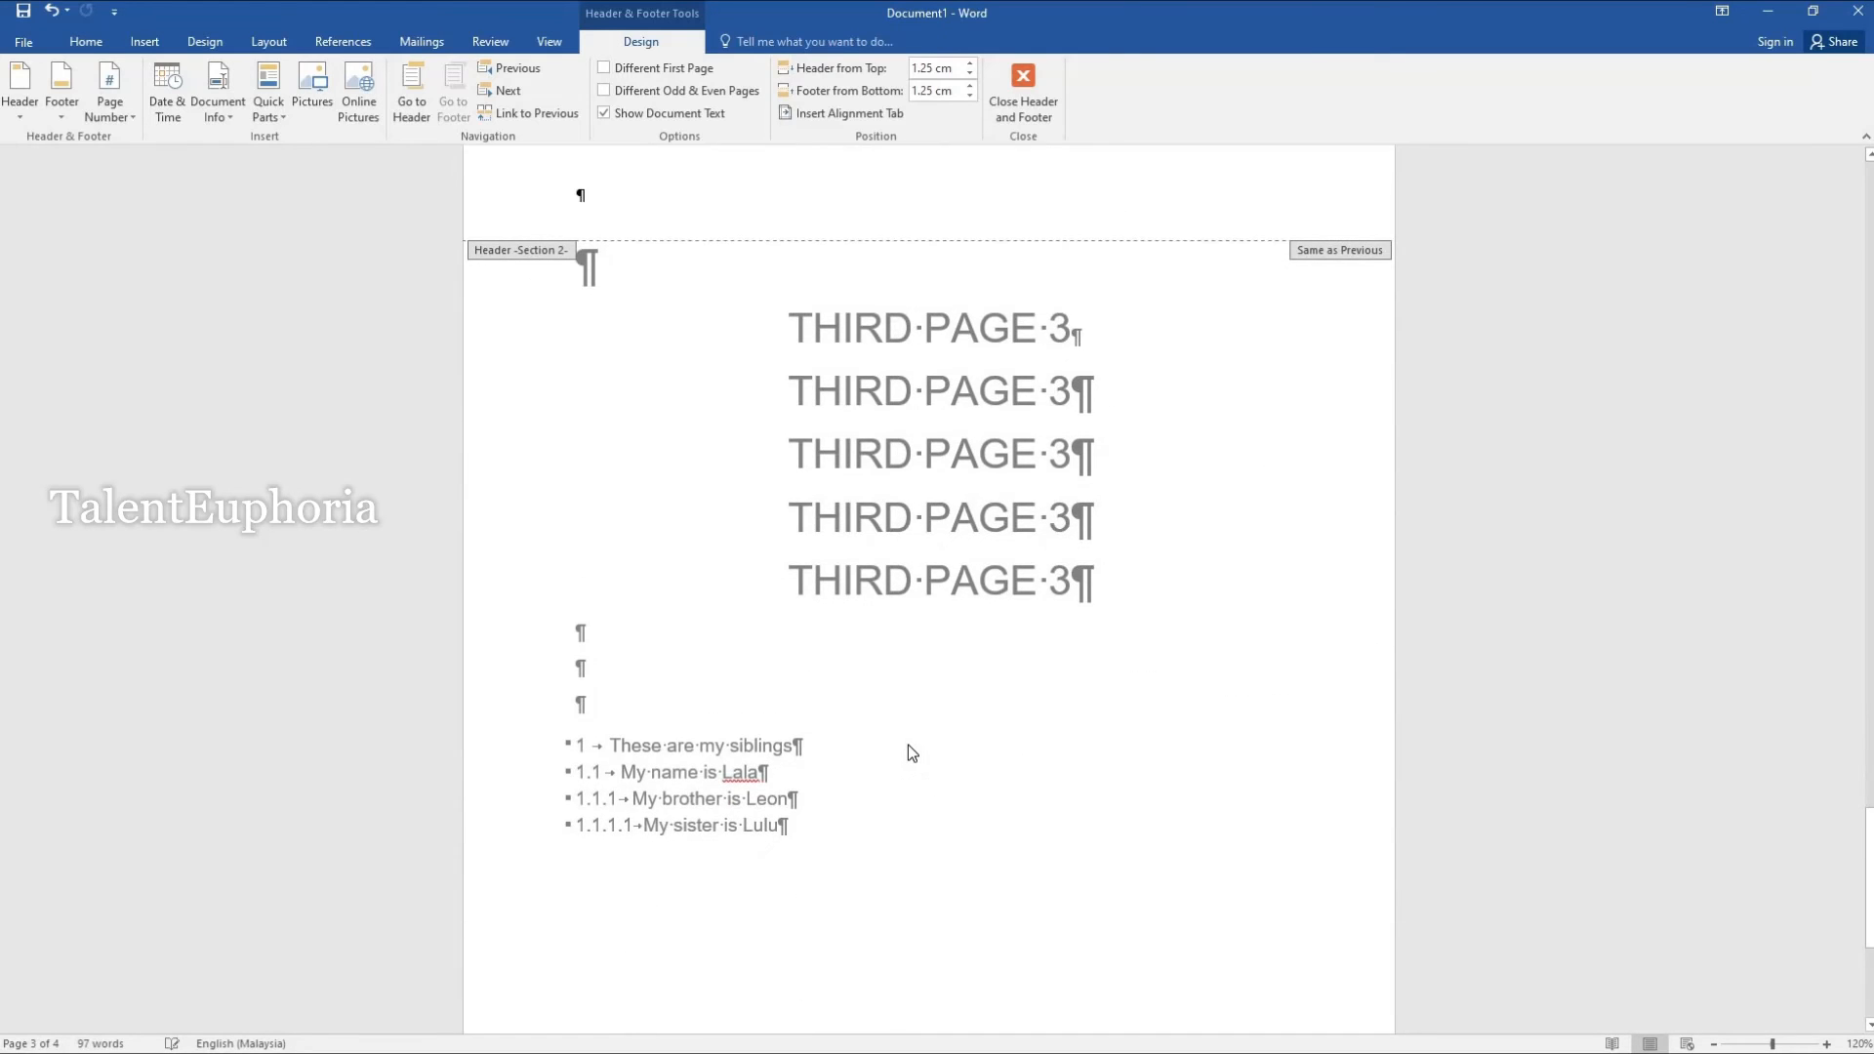
scroll(899, 748, "down", 1)
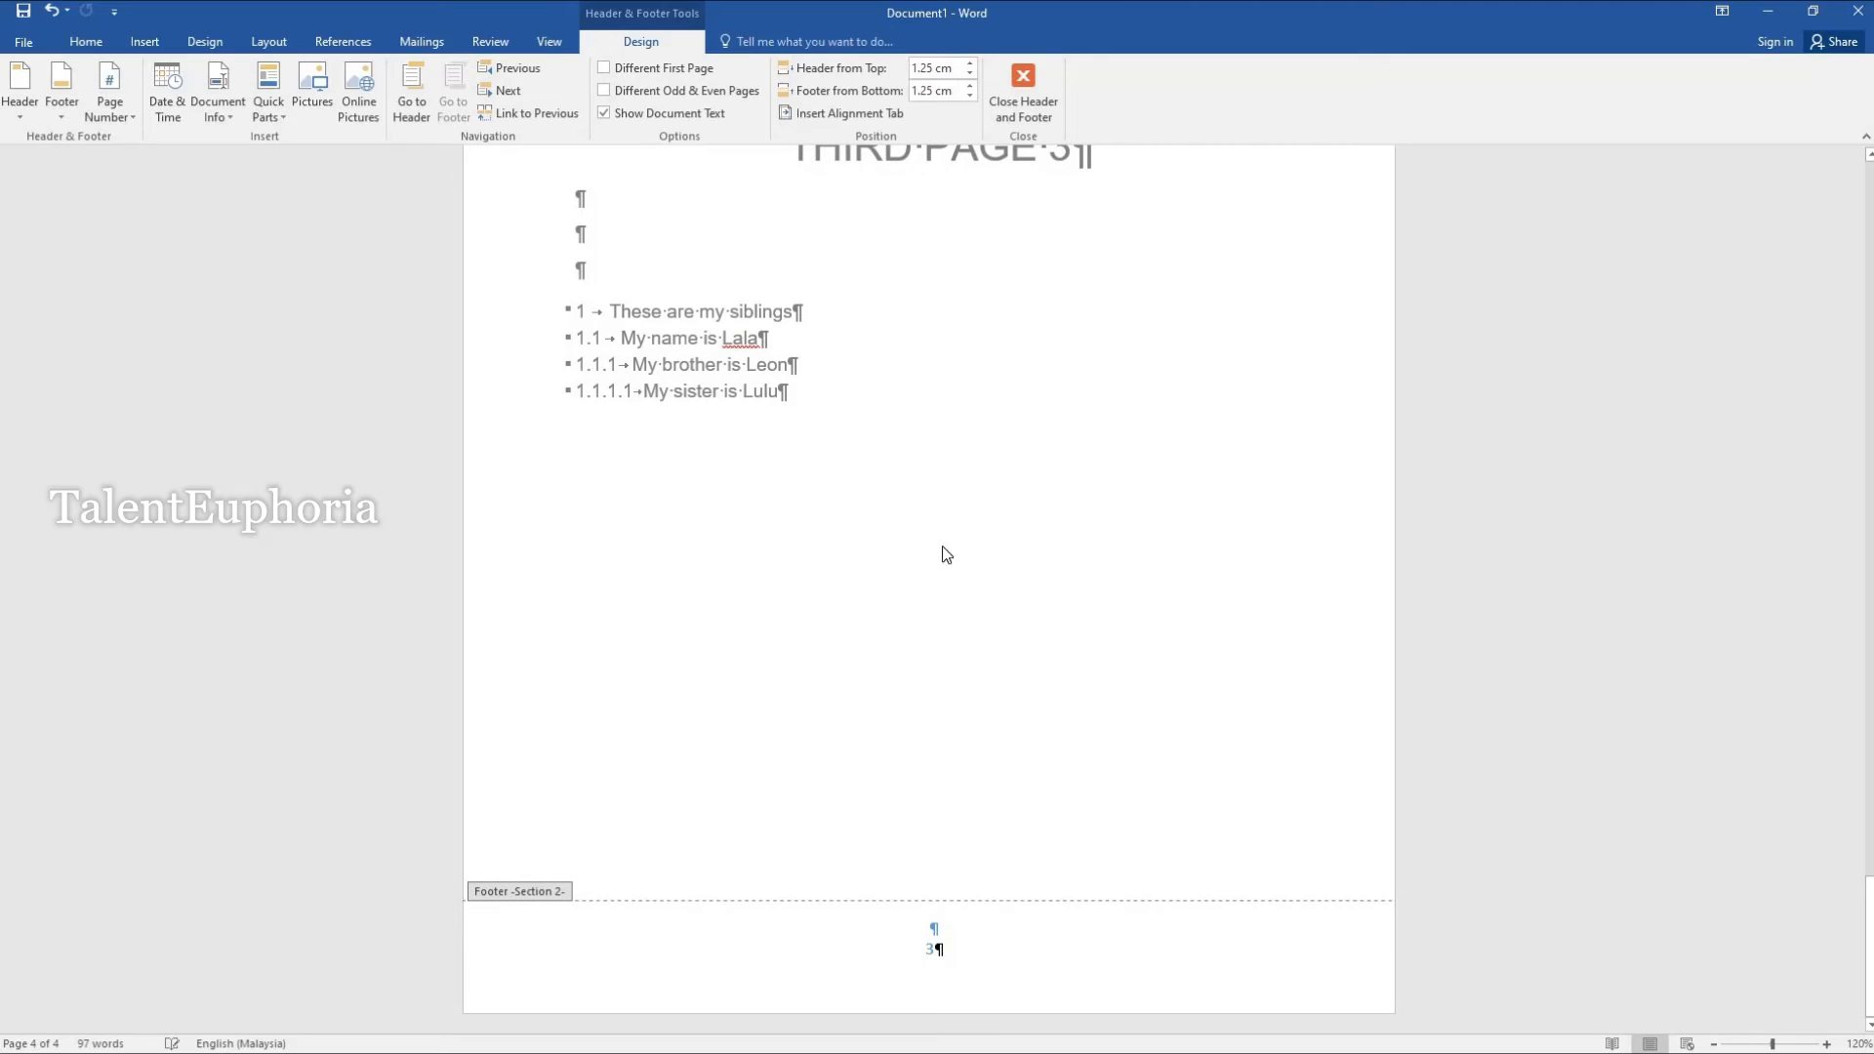
left_click(1021, 96)
Step: Open the front page's section 1 footer for editing and remove the footer with its page number
left_click_drag(1869, 549, 1869, 232)
scroll(969, 452, "down", 5)
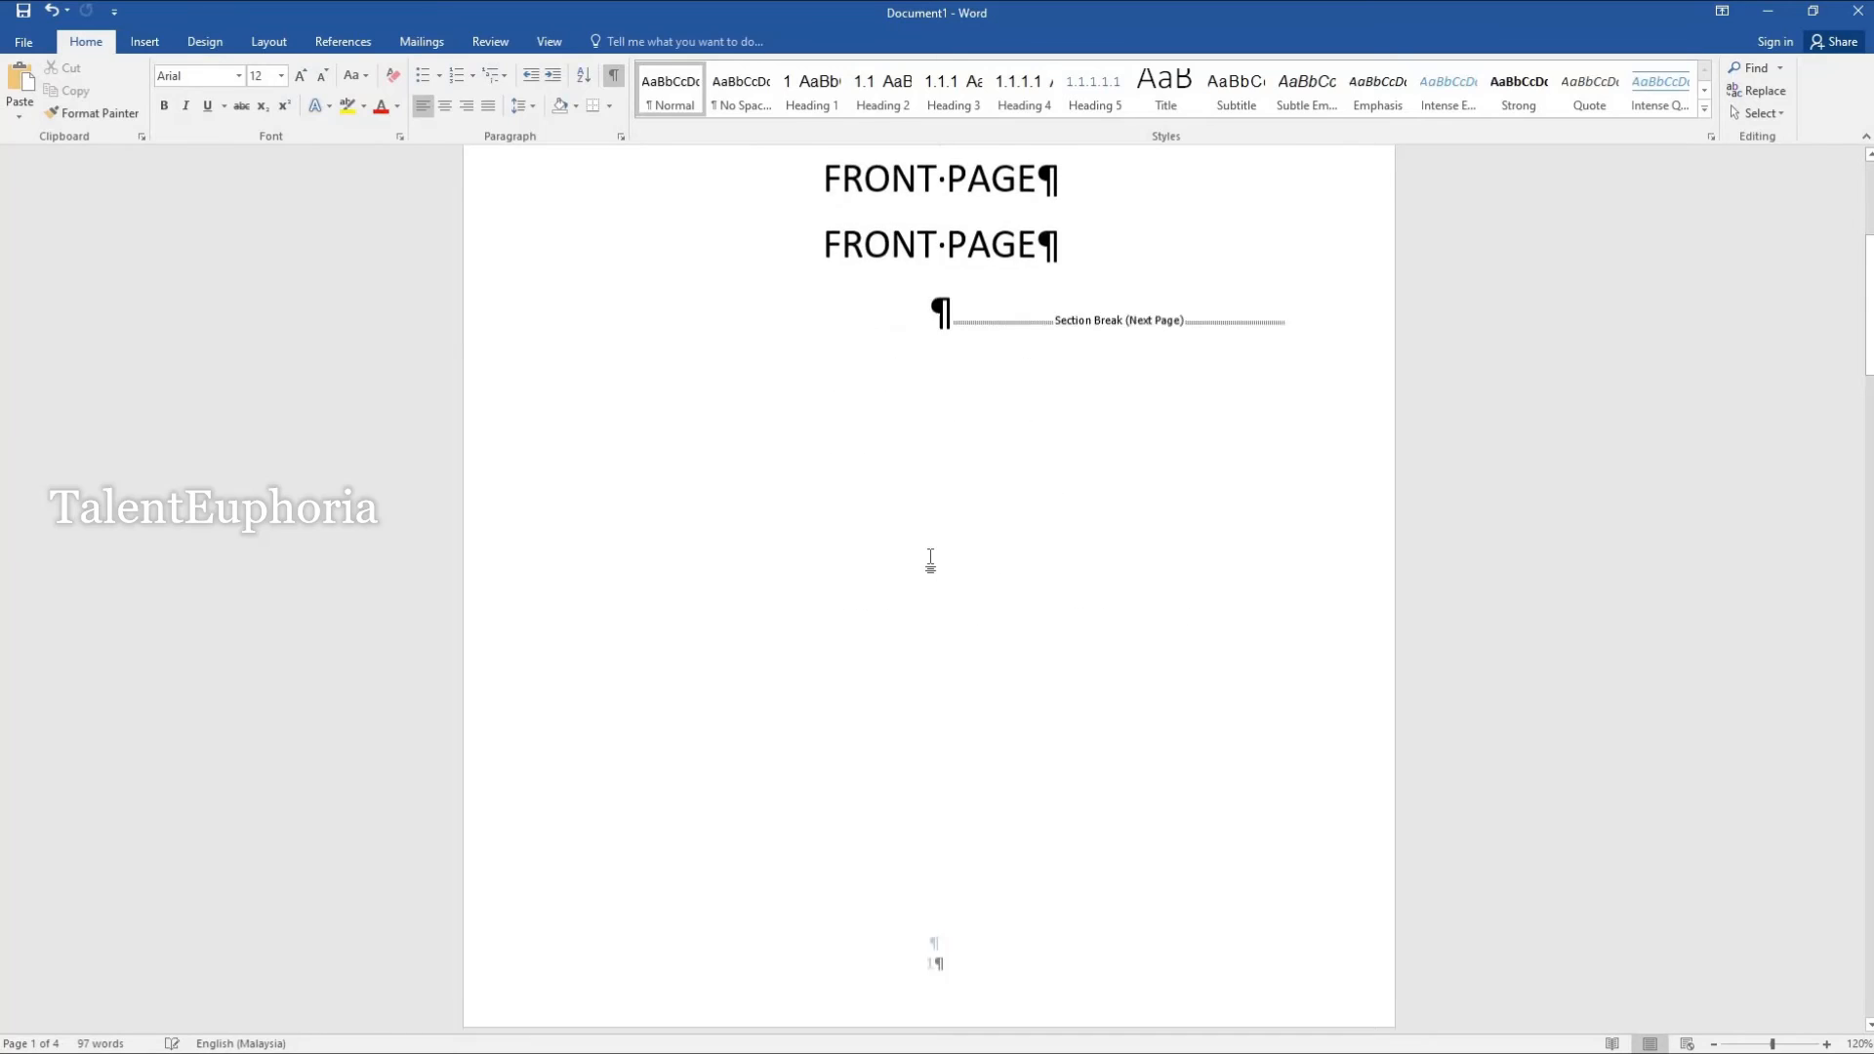
scroll(927, 683, "down", 4)
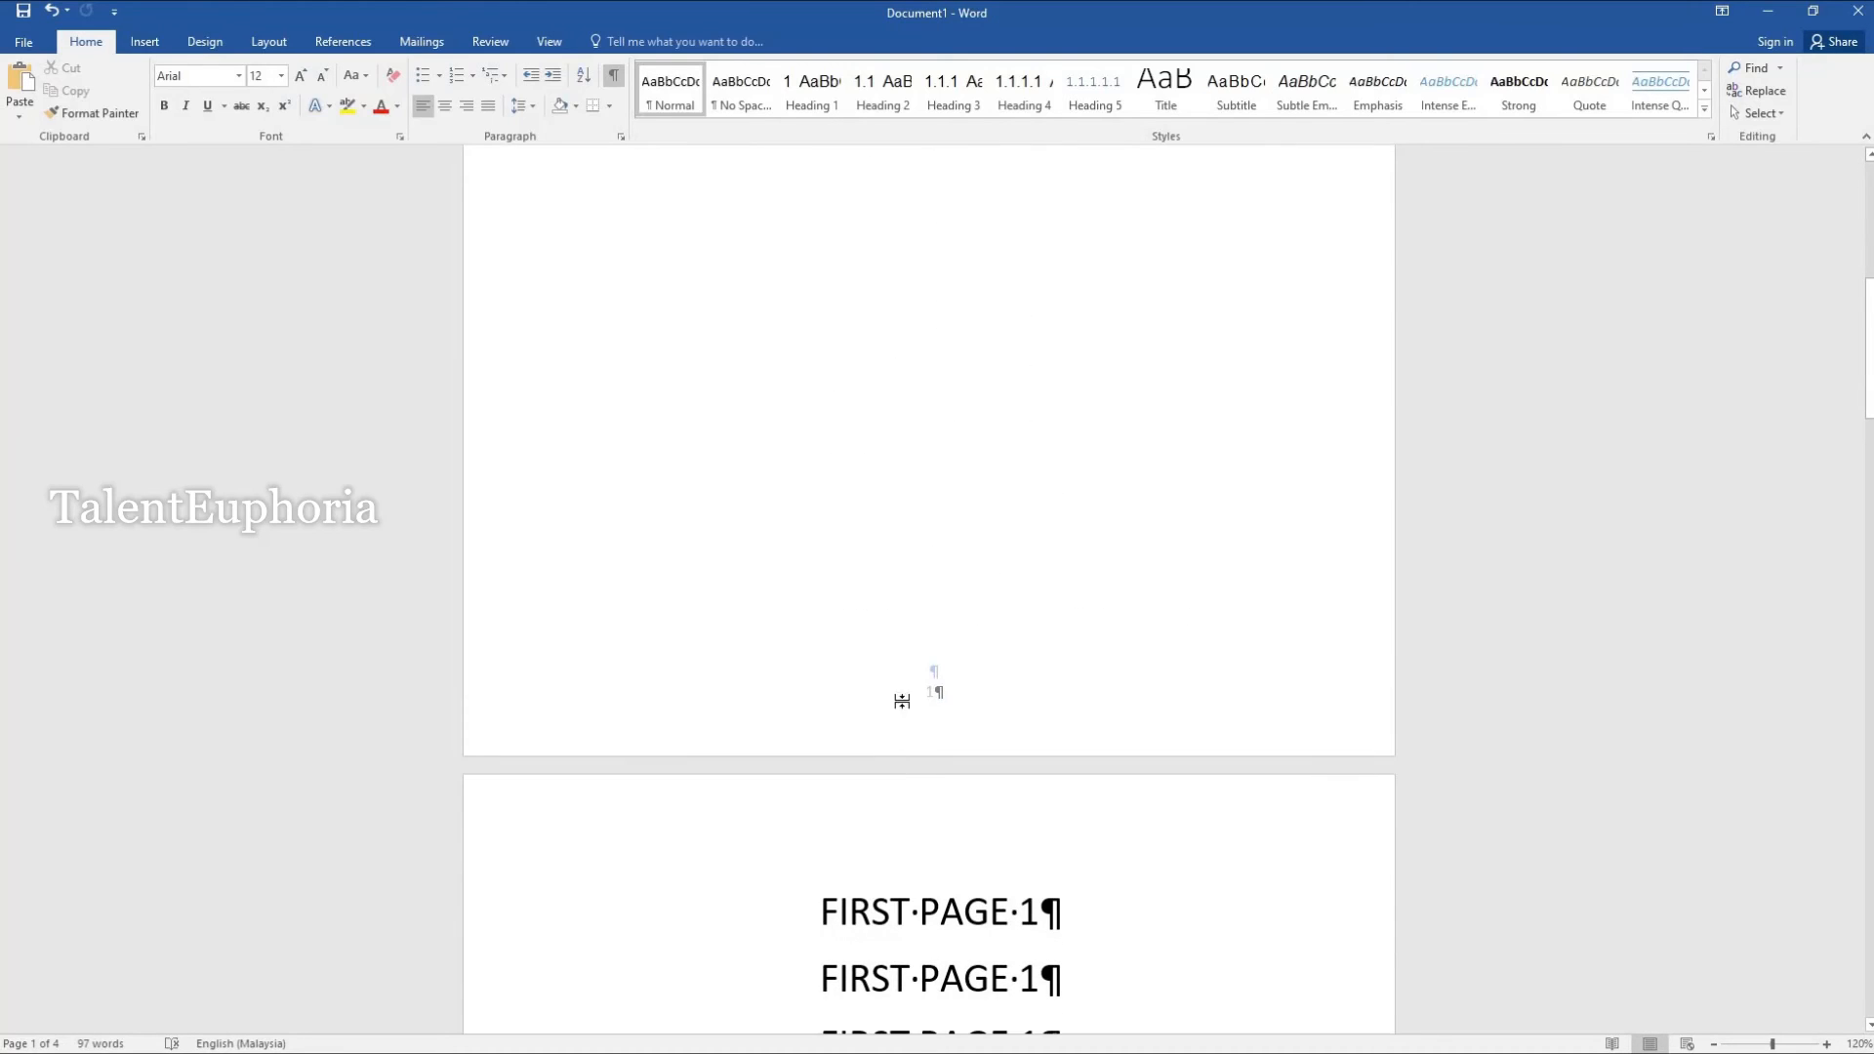
left_click(929, 522)
double_click(929, 522)
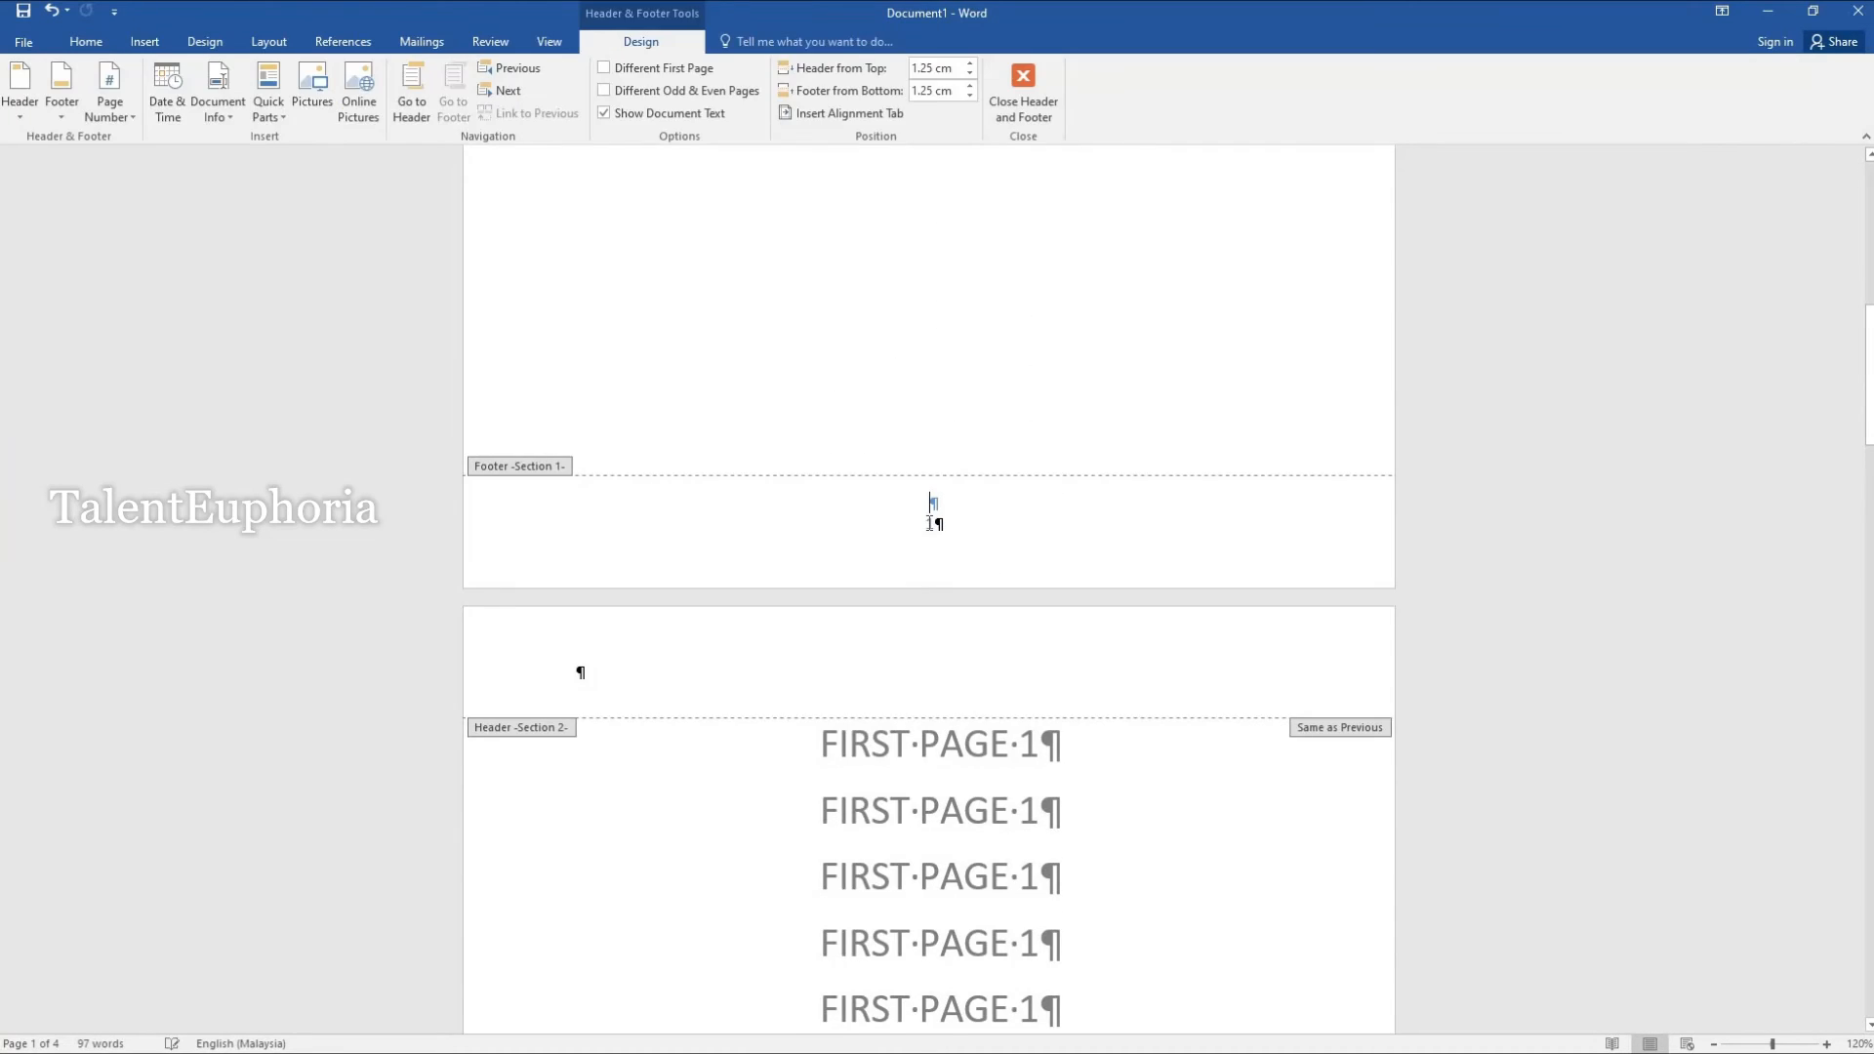
left_click(108, 119)
left_click(123, 259)
left_click(68, 113)
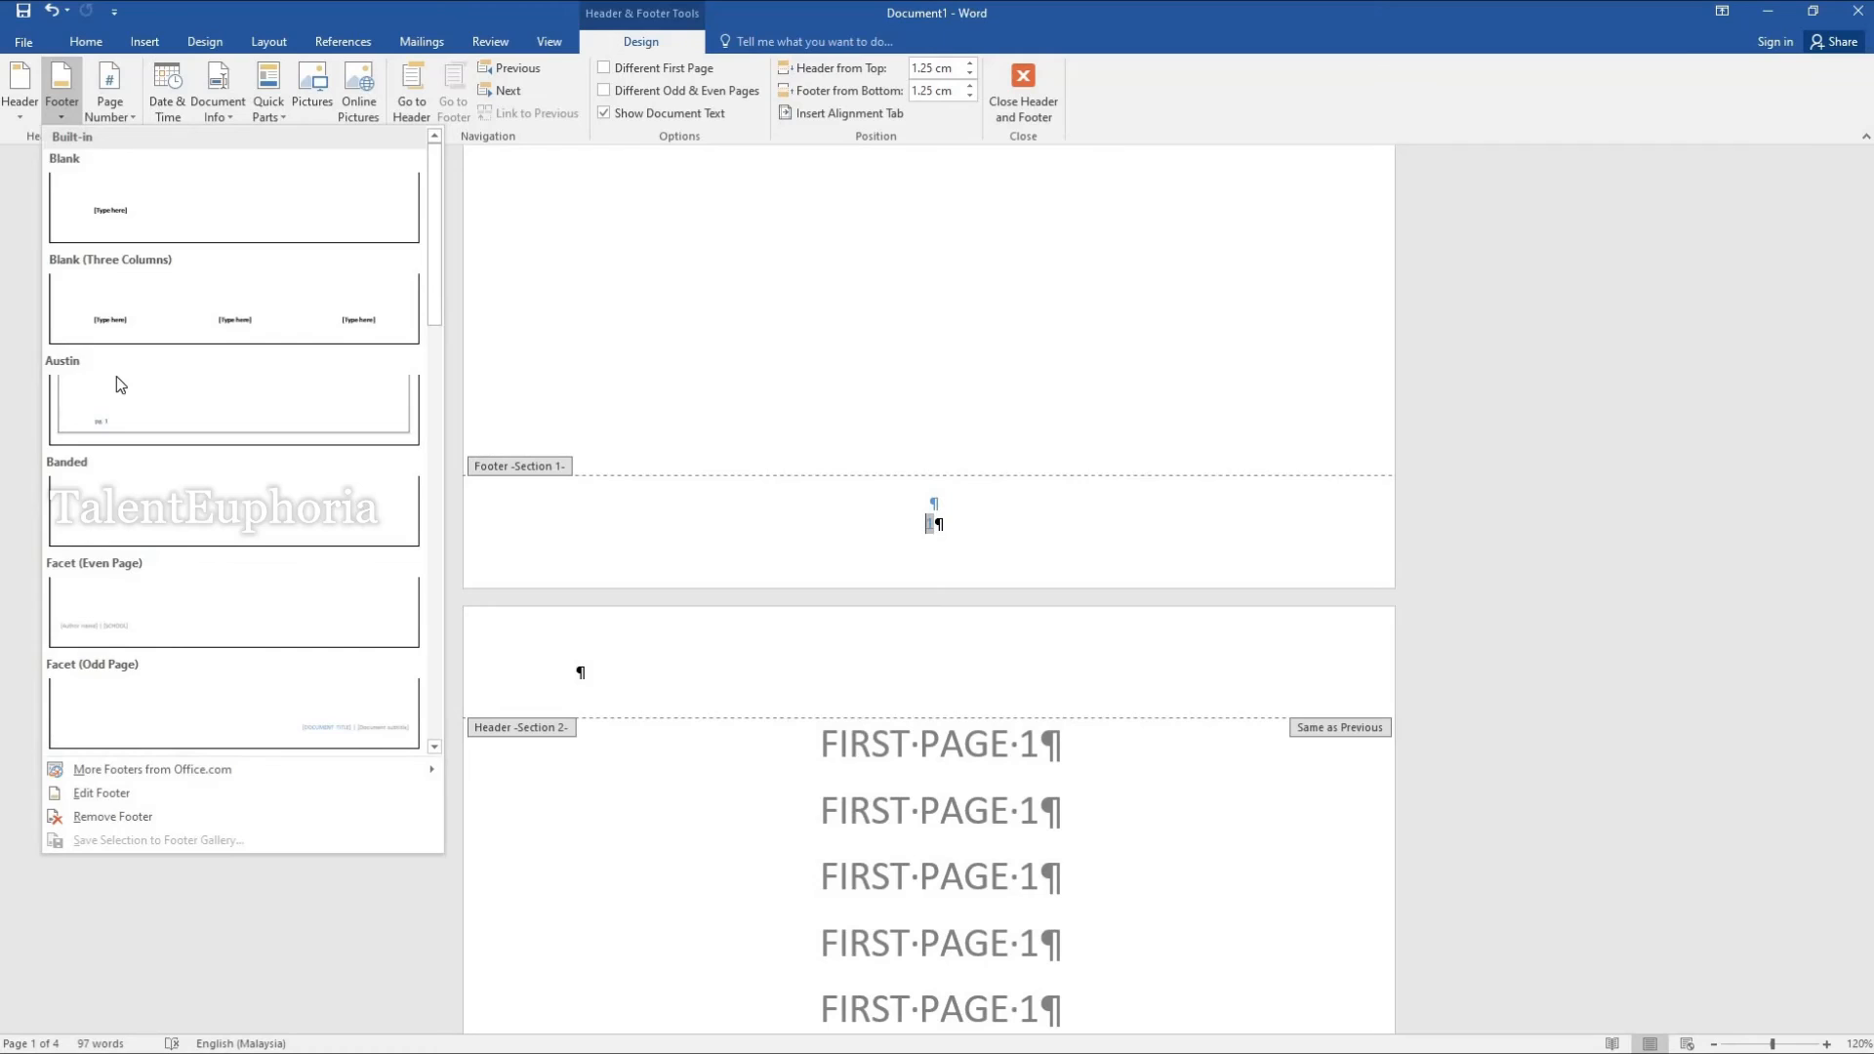
left_click(168, 816)
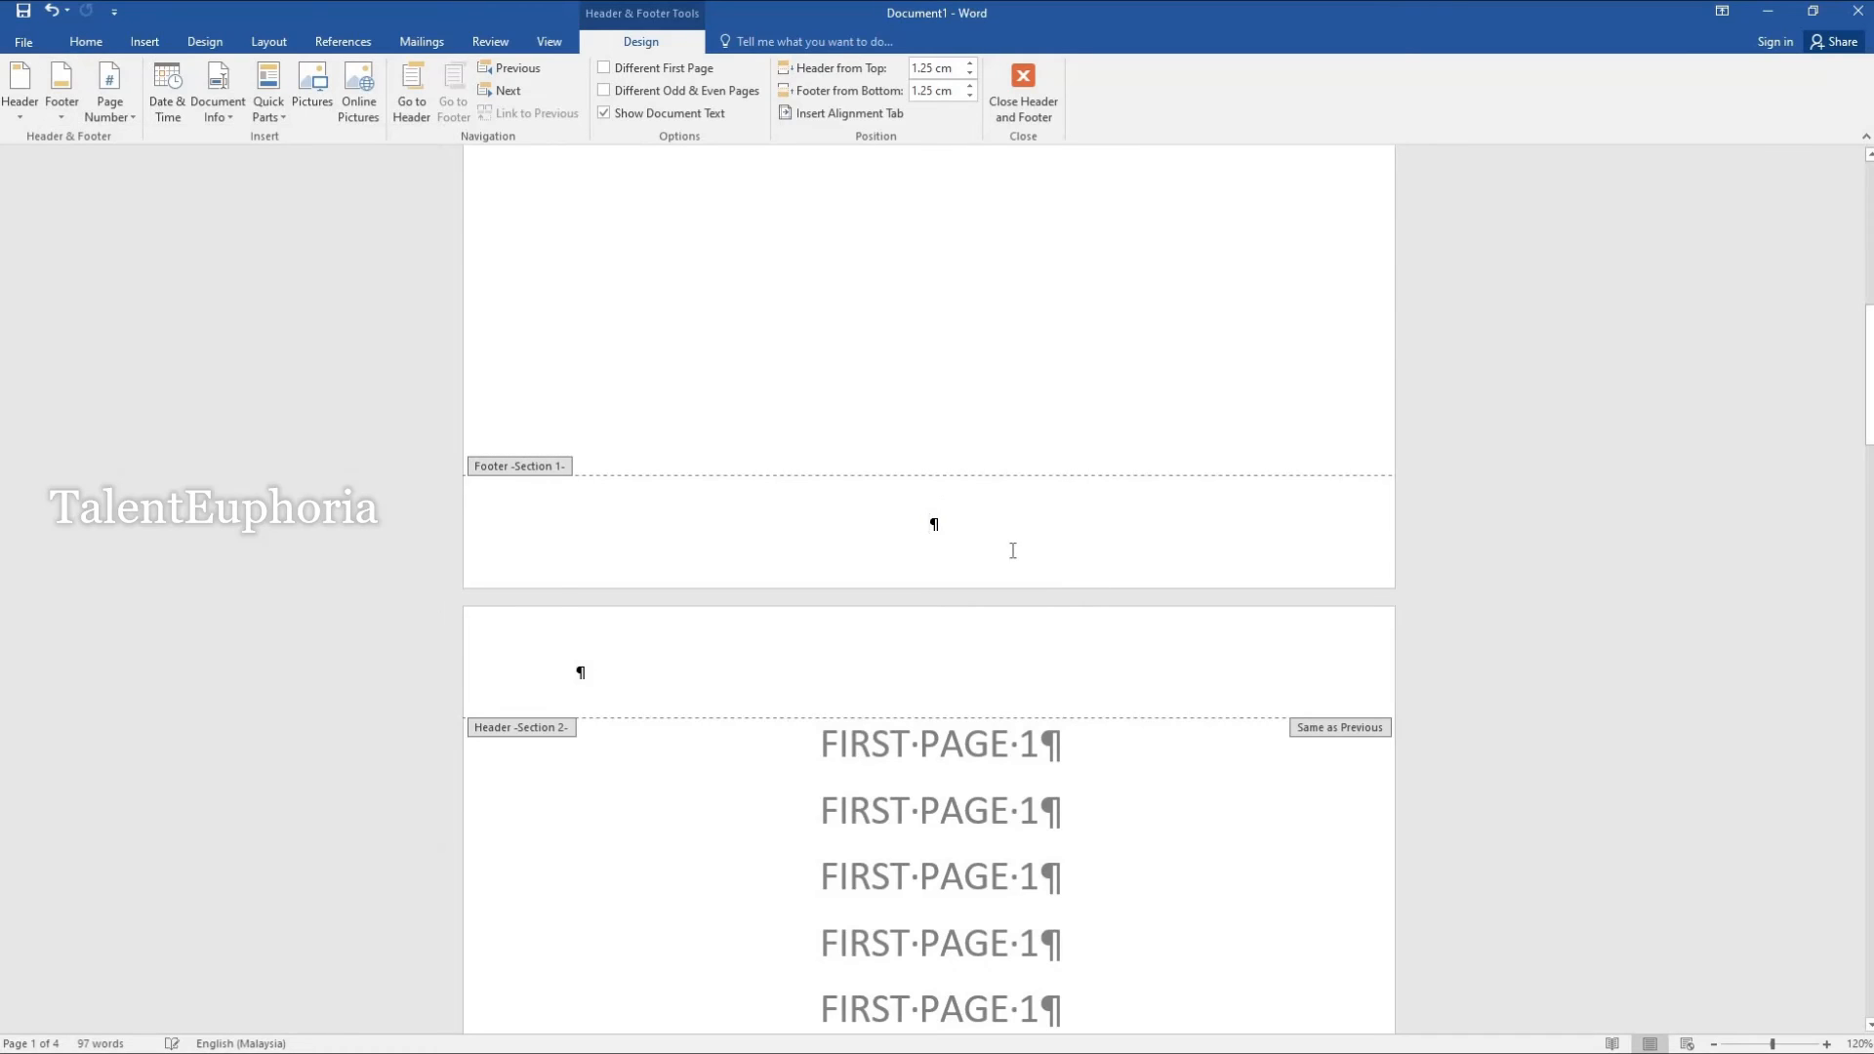
Step: Compare the footers of the front page and the "FIRST PAGE 1" page, and return to the document body
scroll(921, 656, "down", 8)
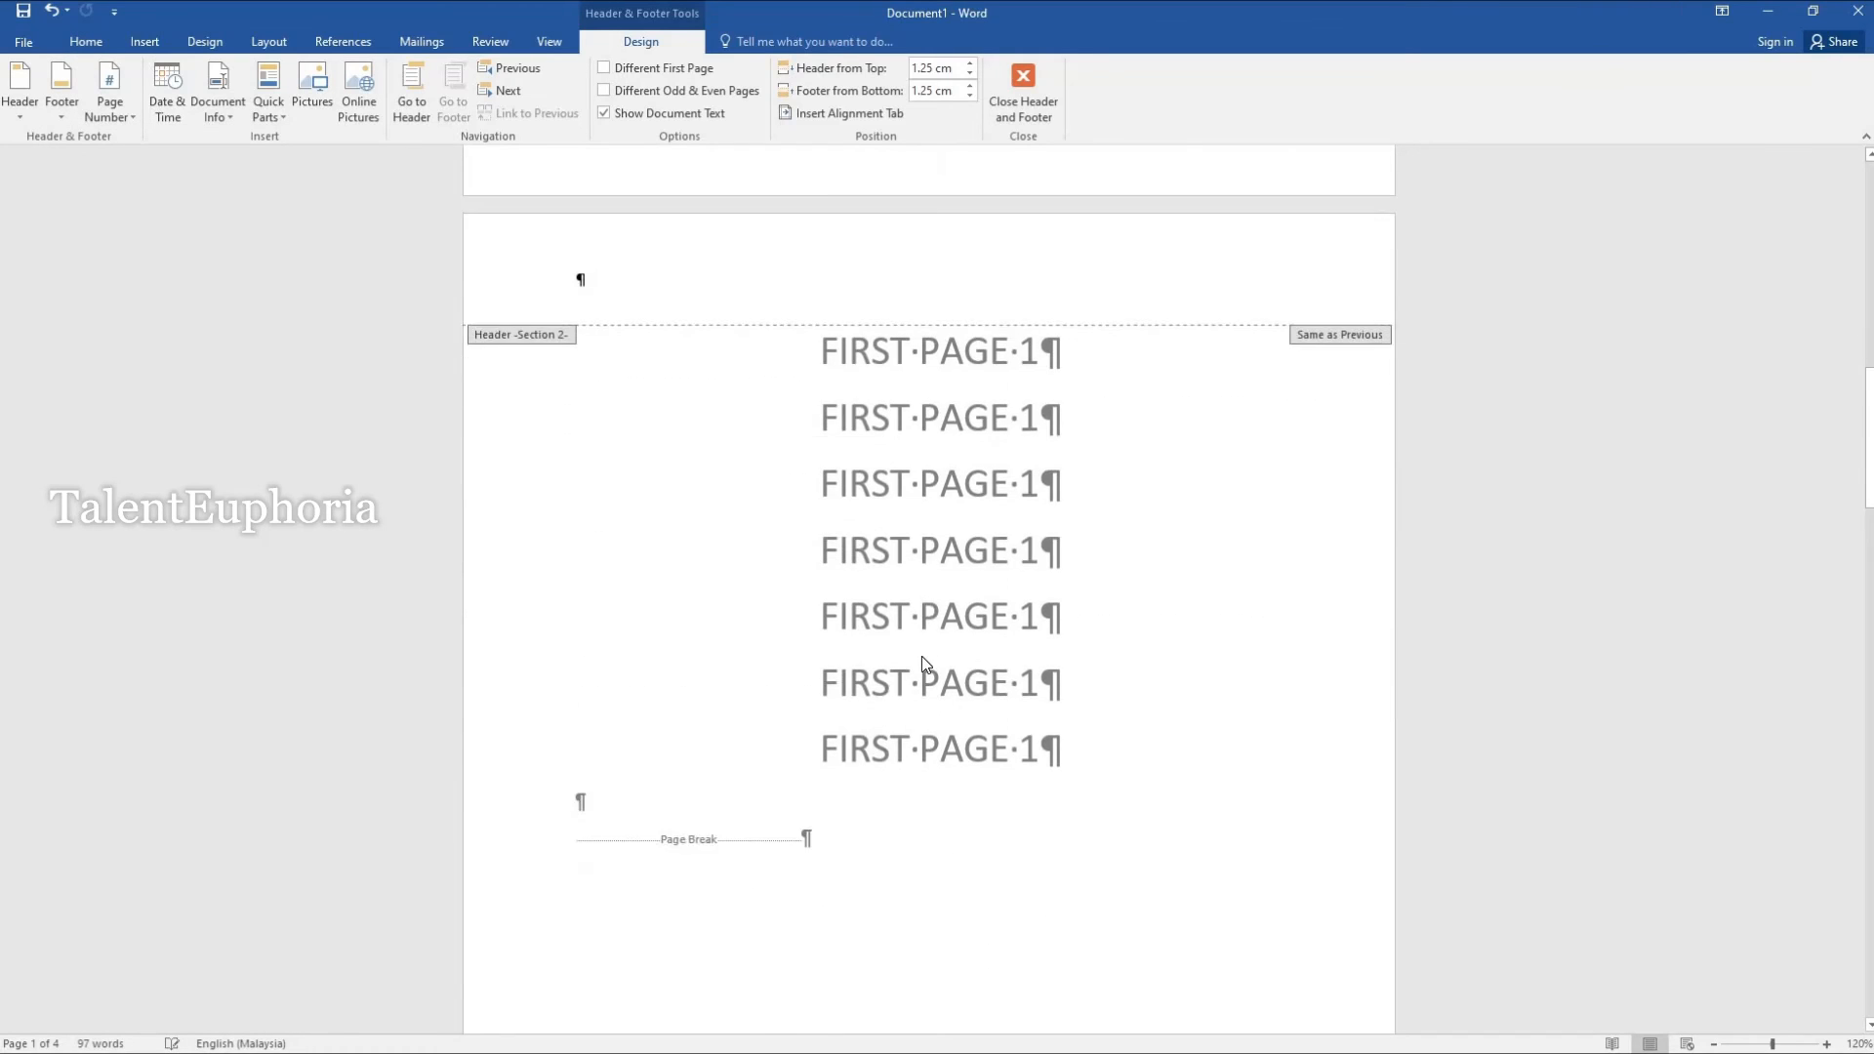
scroll(922, 654, "up", 3)
scroll(922, 654, "up", 5)
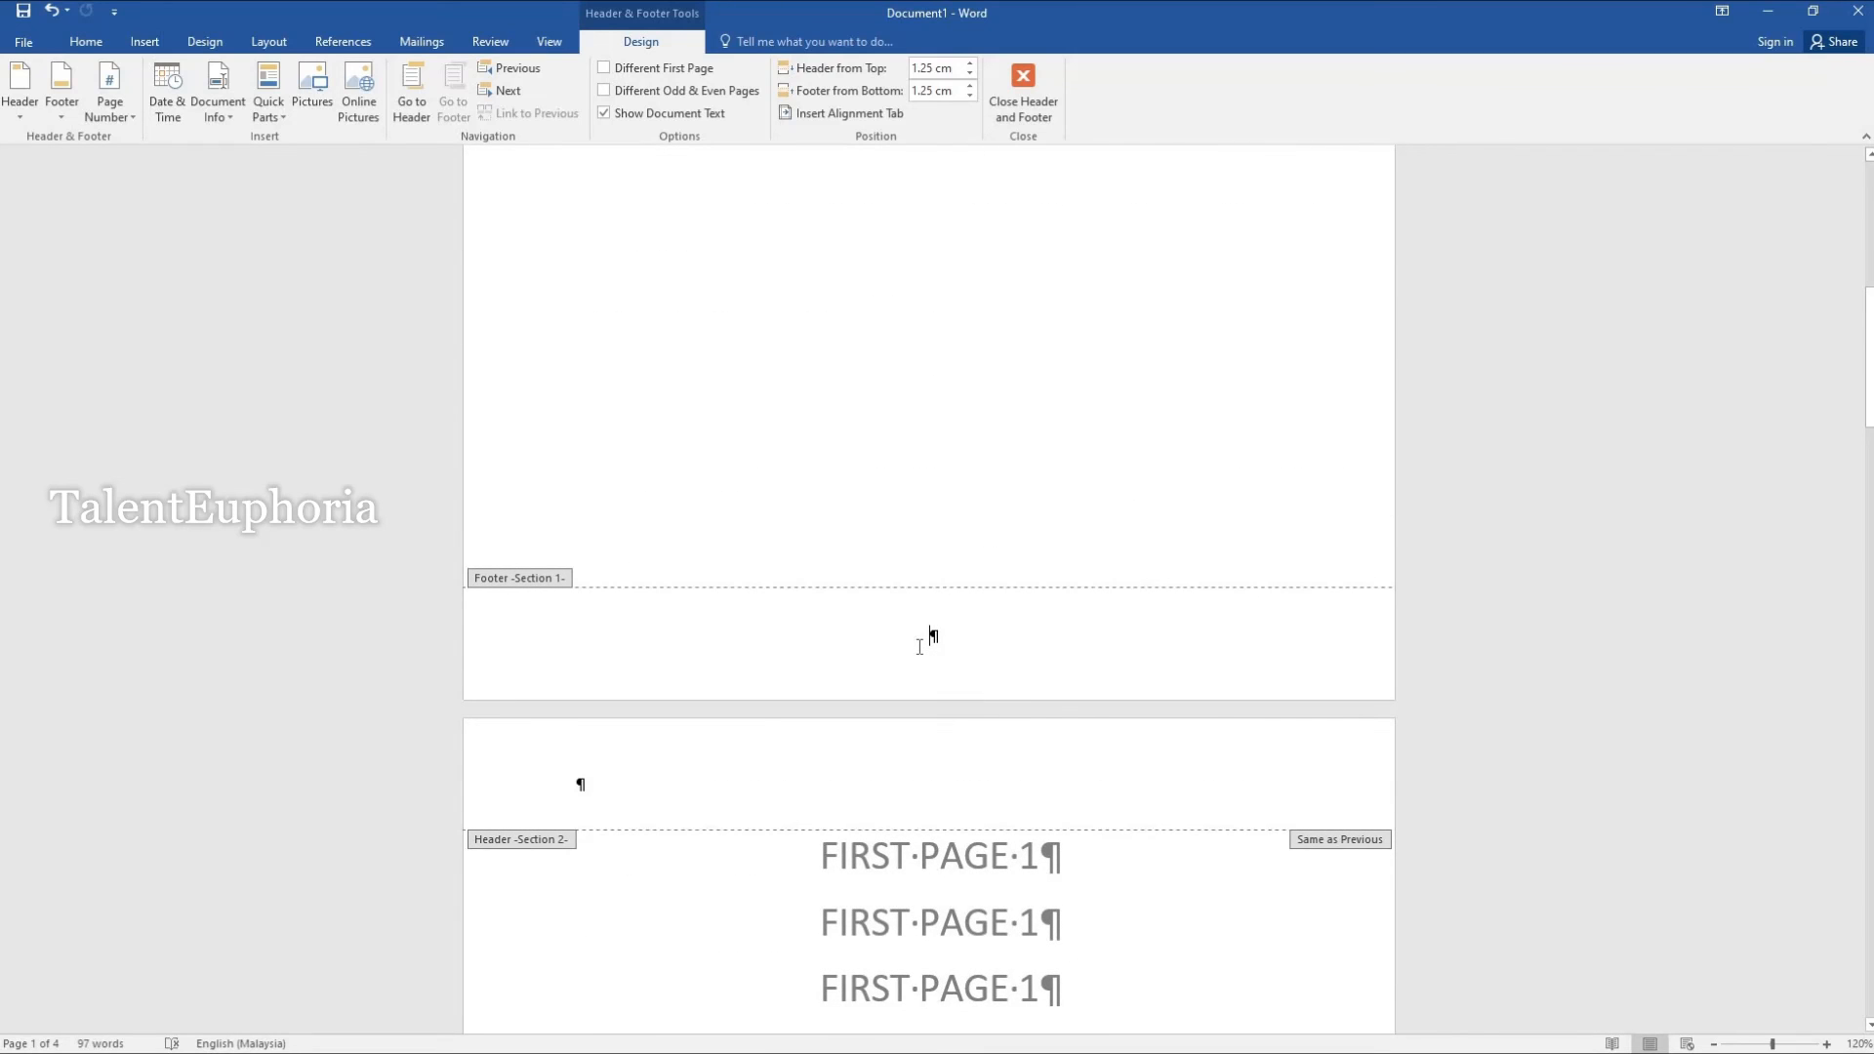
scroll(894, 654, "down", 5)
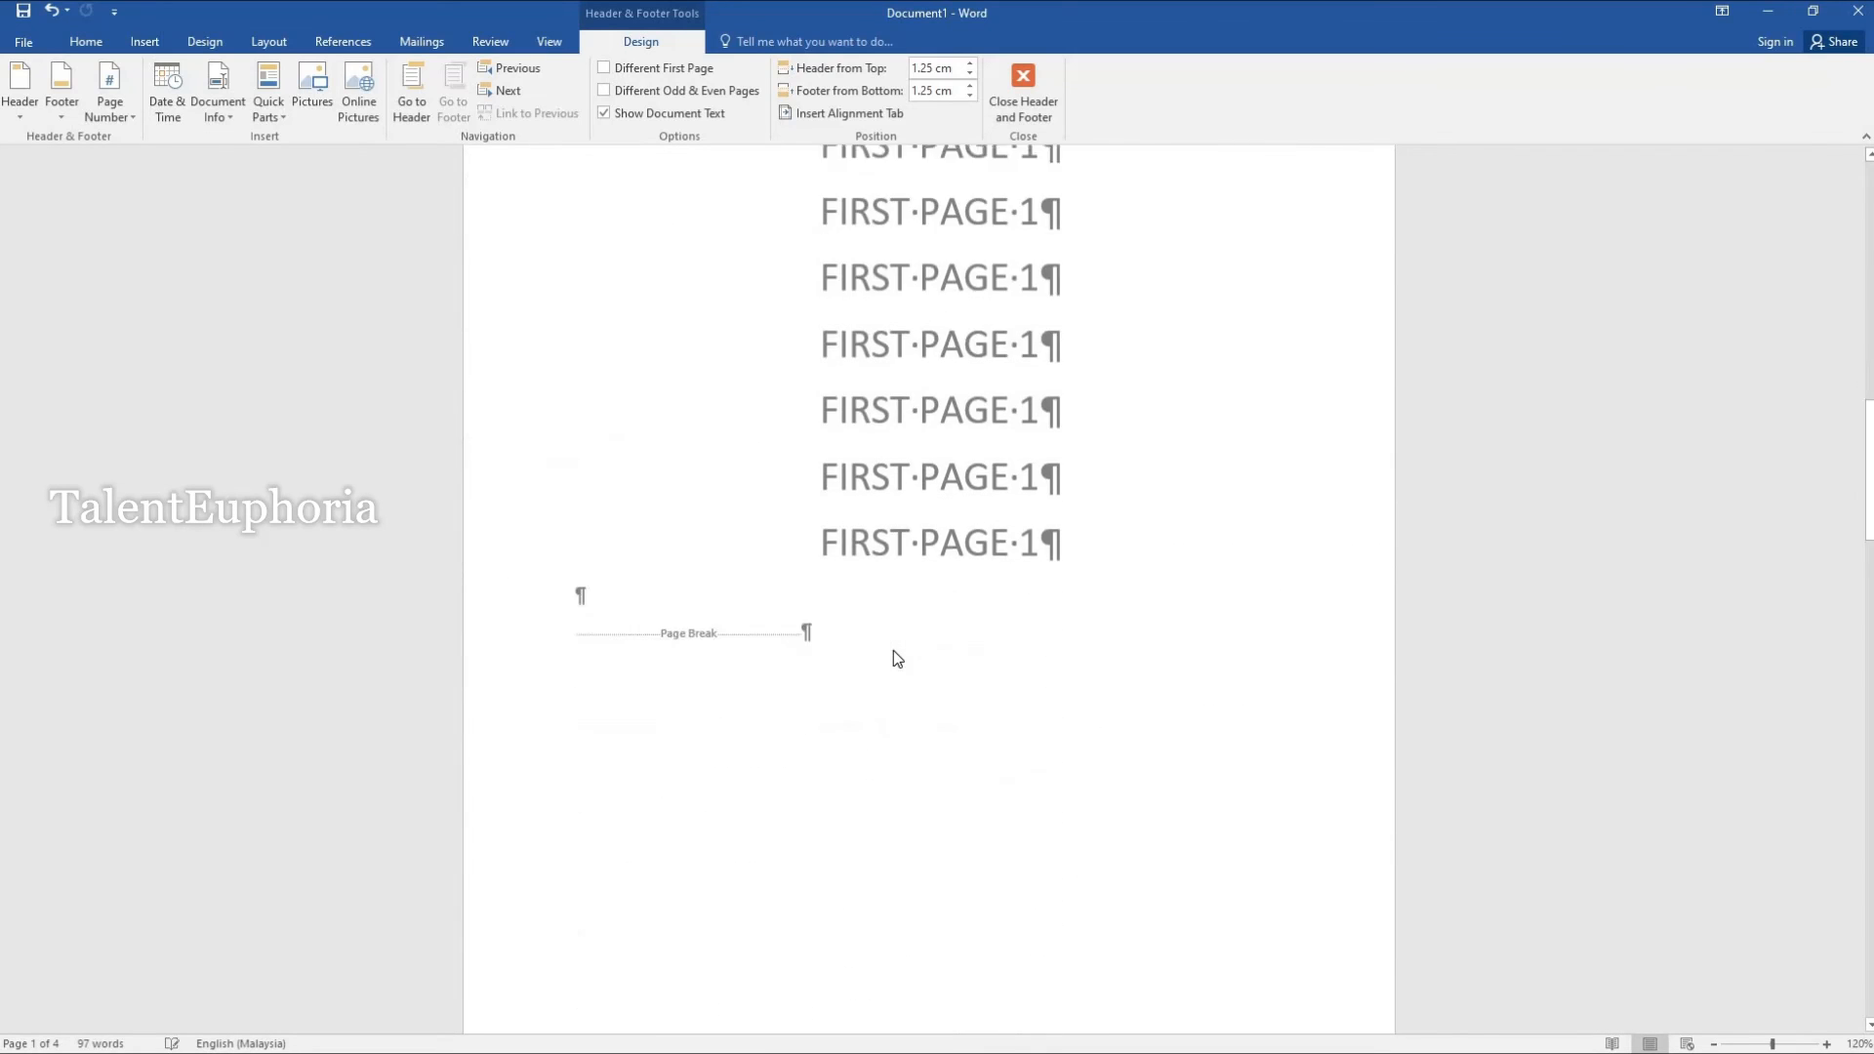
scroll(896, 658, "down", 5)
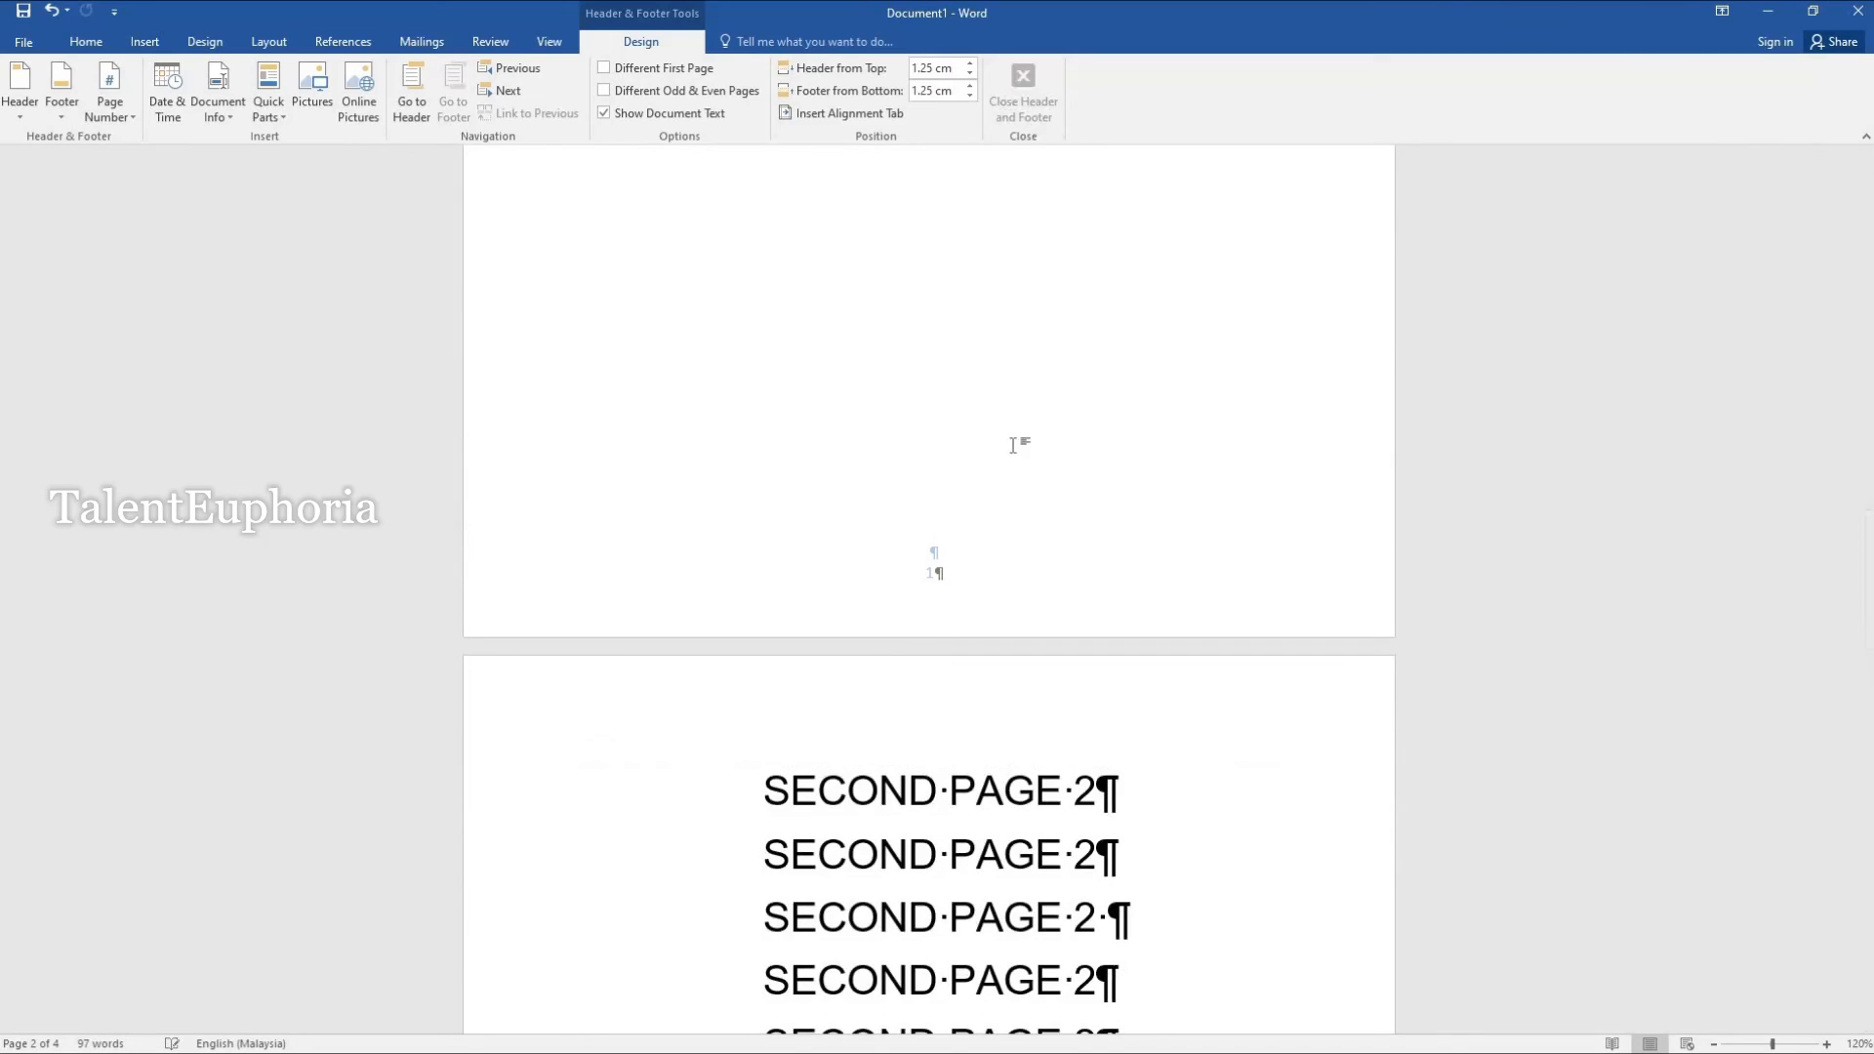
double_click(1012, 445)
Step: Hide the paragraph marks and other formatting symbols in the document
scroll(923, 713, "down", 4)
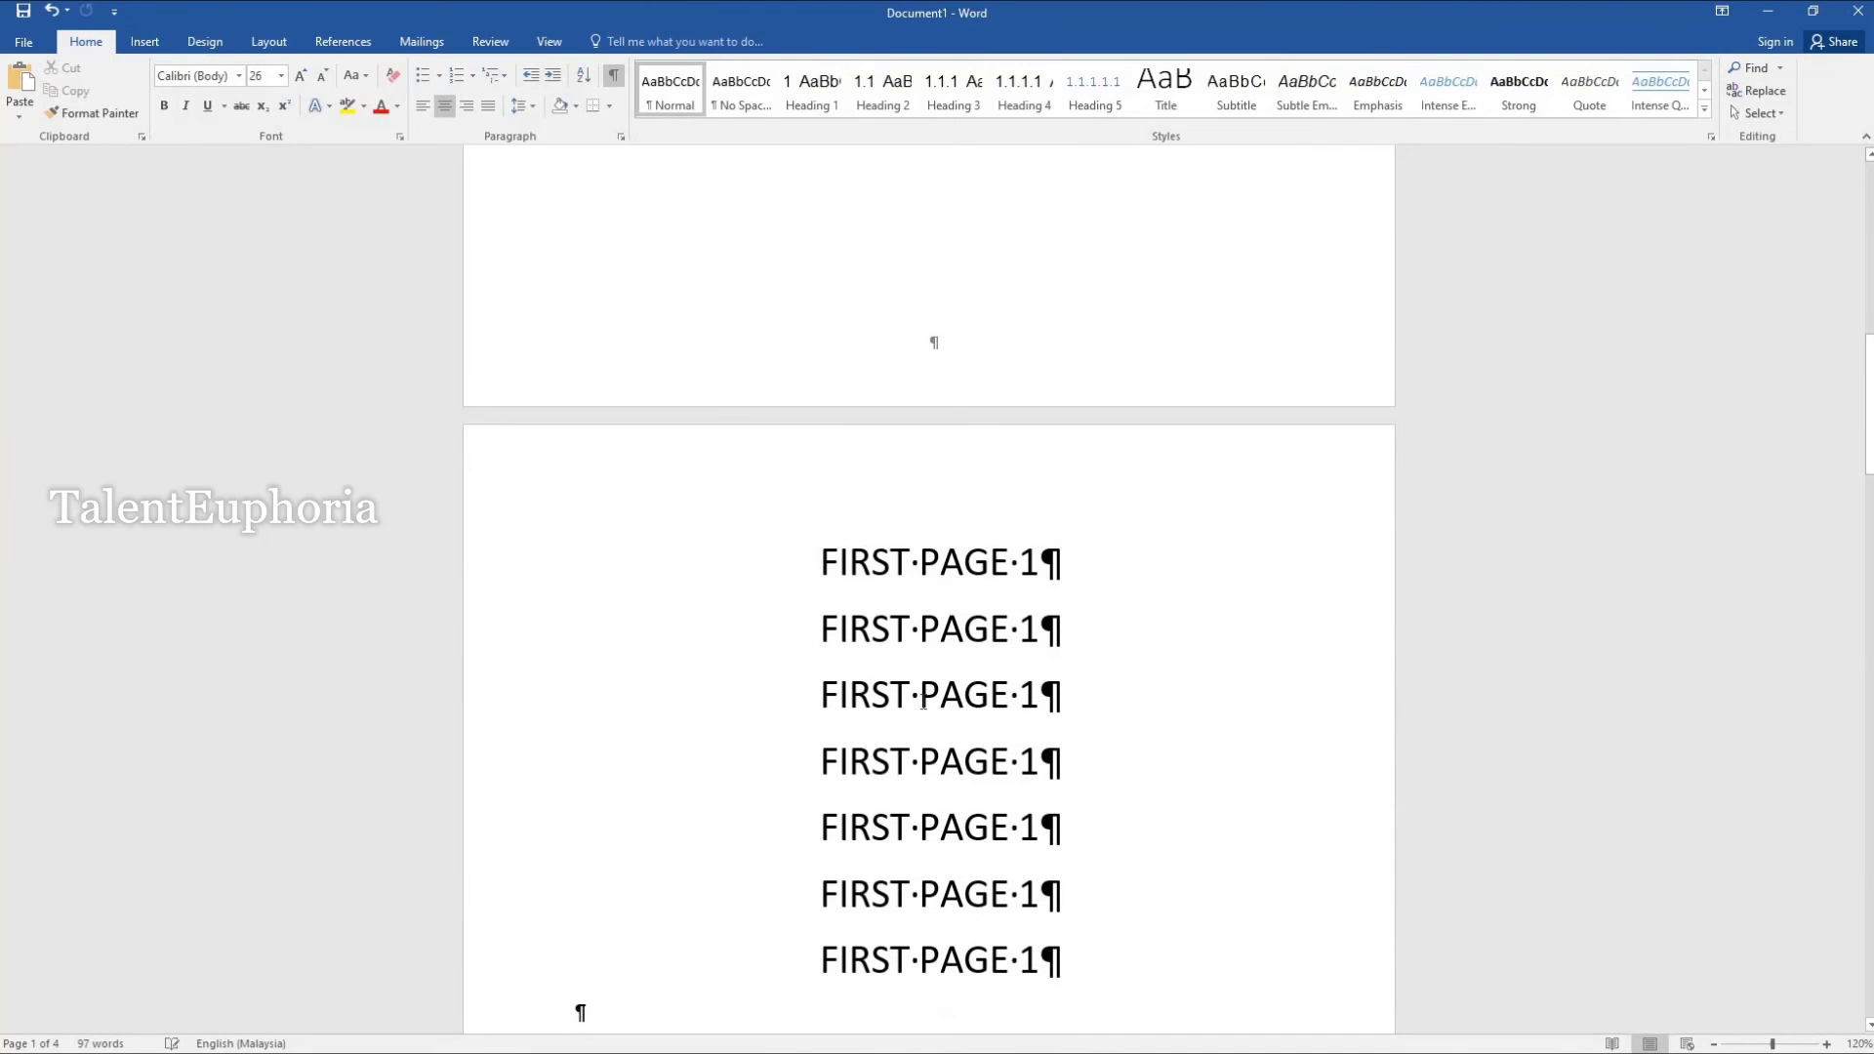
scroll(920, 686, "down", 4)
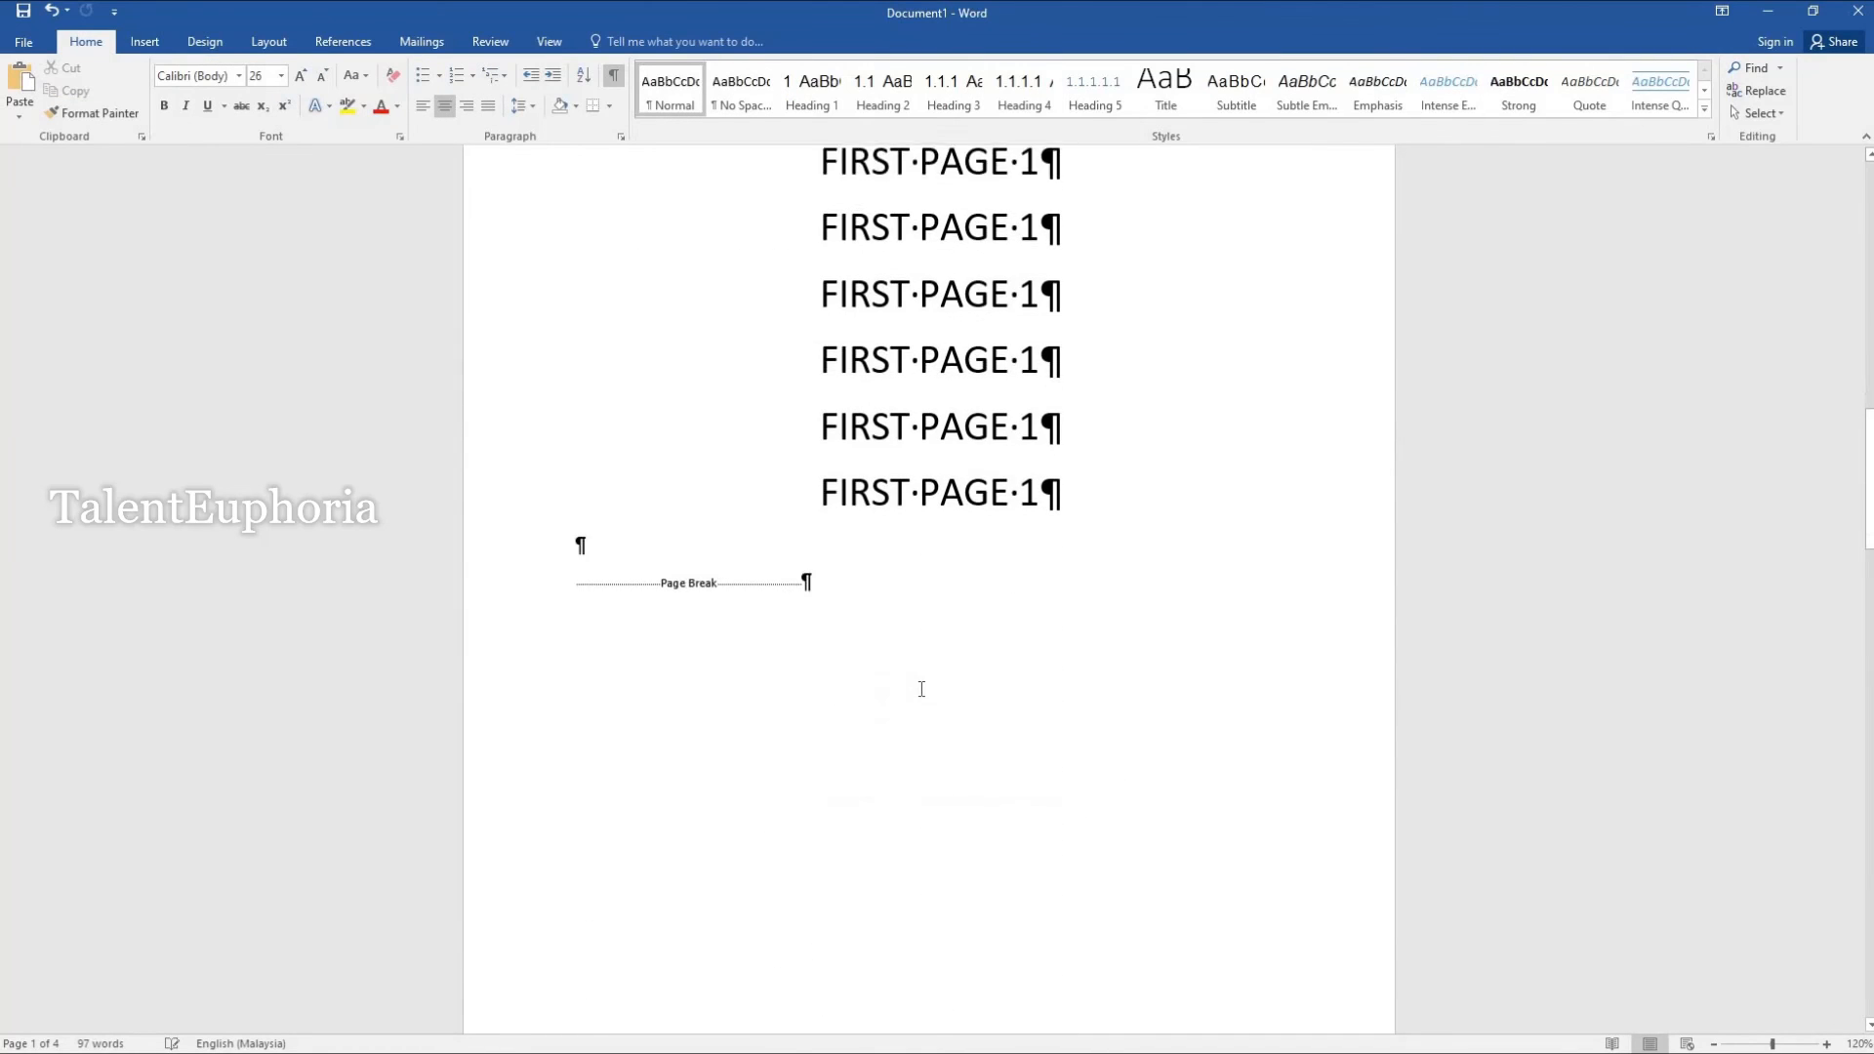
left_click(613, 76)
Step: Check the footer page numbers on the "FIRST PAGE 1", "SECOND PAGE 2" and "THIRD PAGE 3" pages
scroll(995, 598, "down", 4)
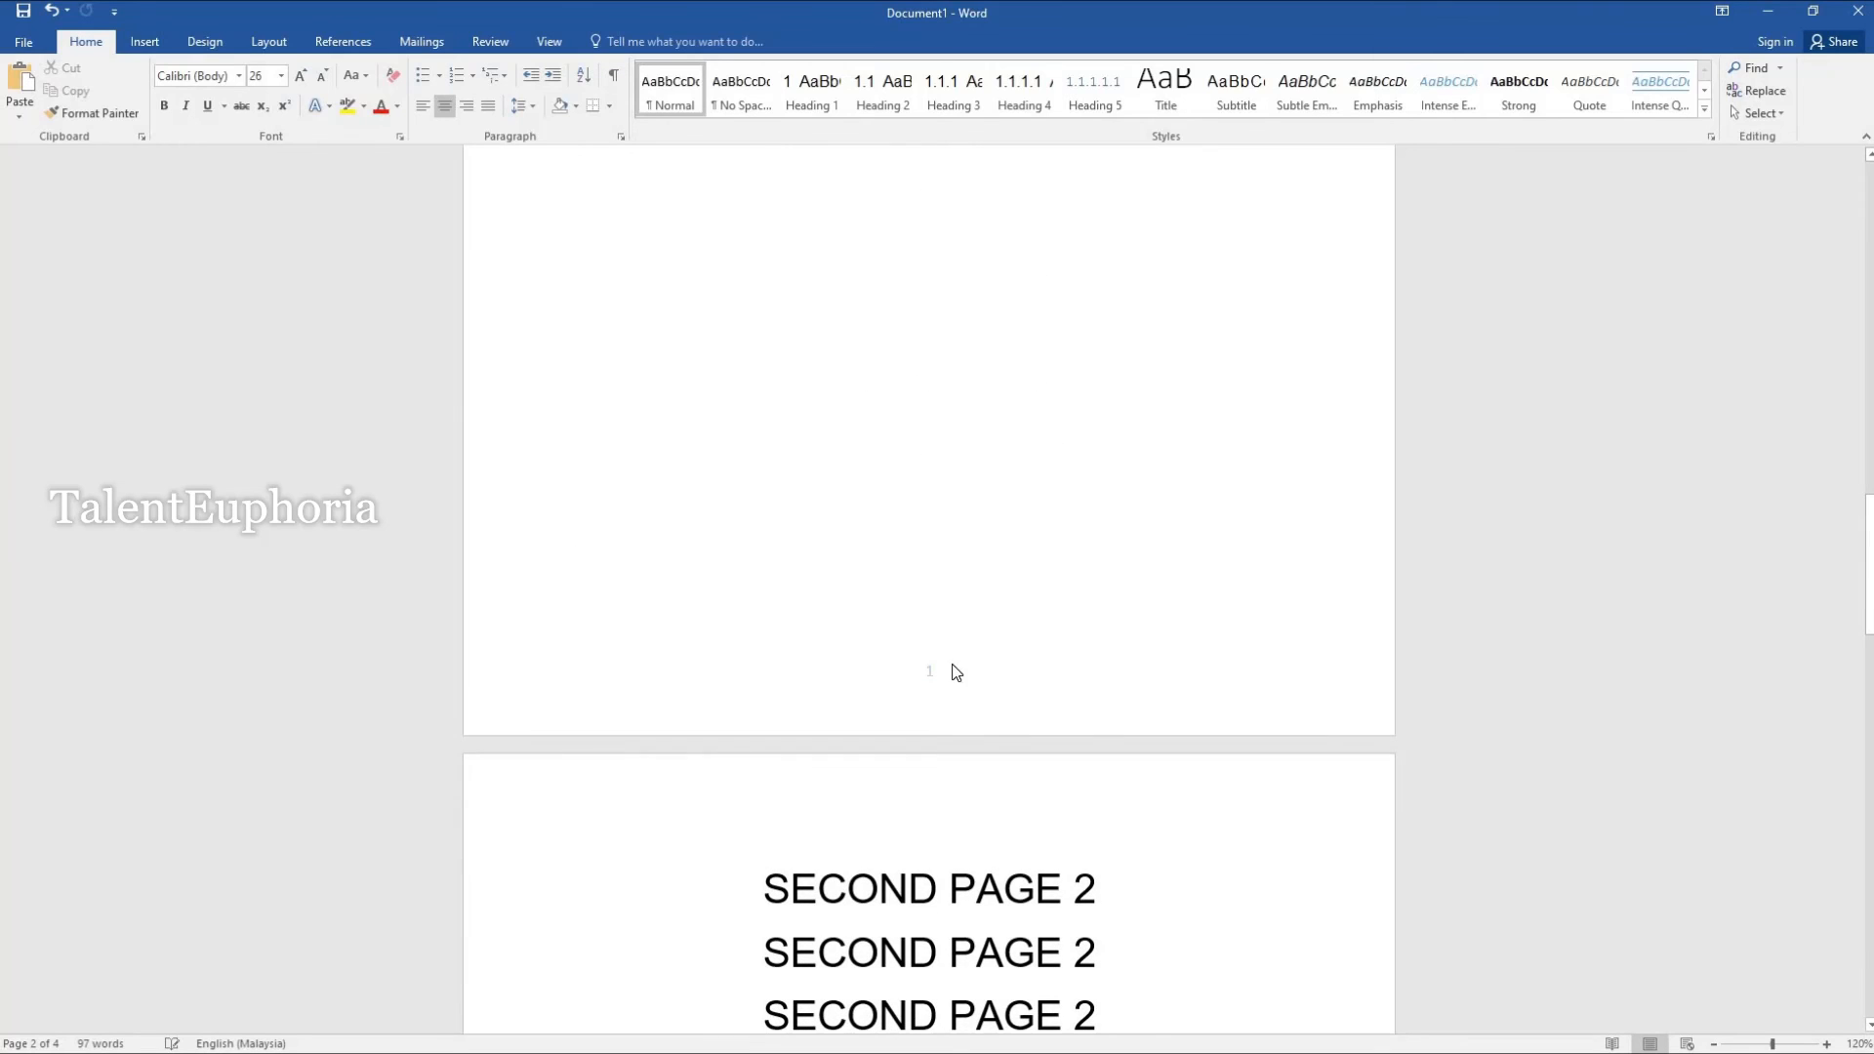
scroll(951, 666, "down", 2)
scroll(952, 666, "down", 8)
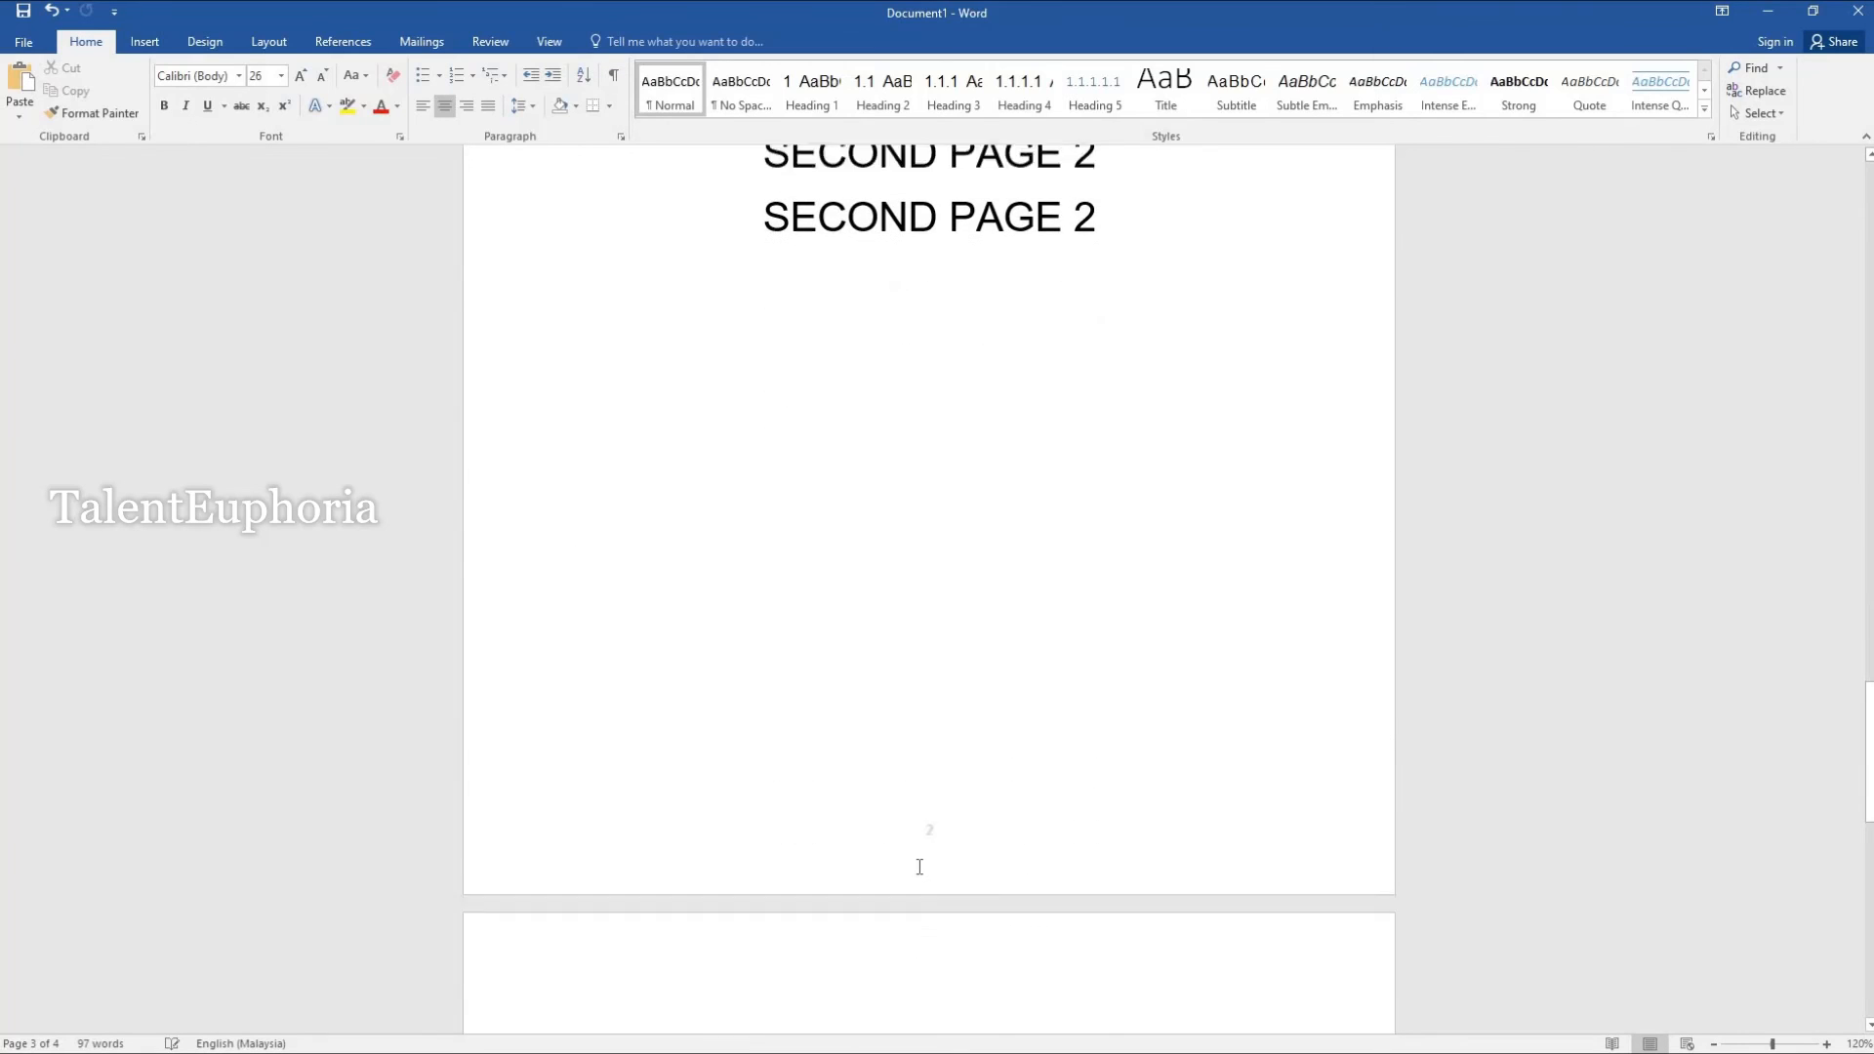
scroll(931, 782, "down", 9)
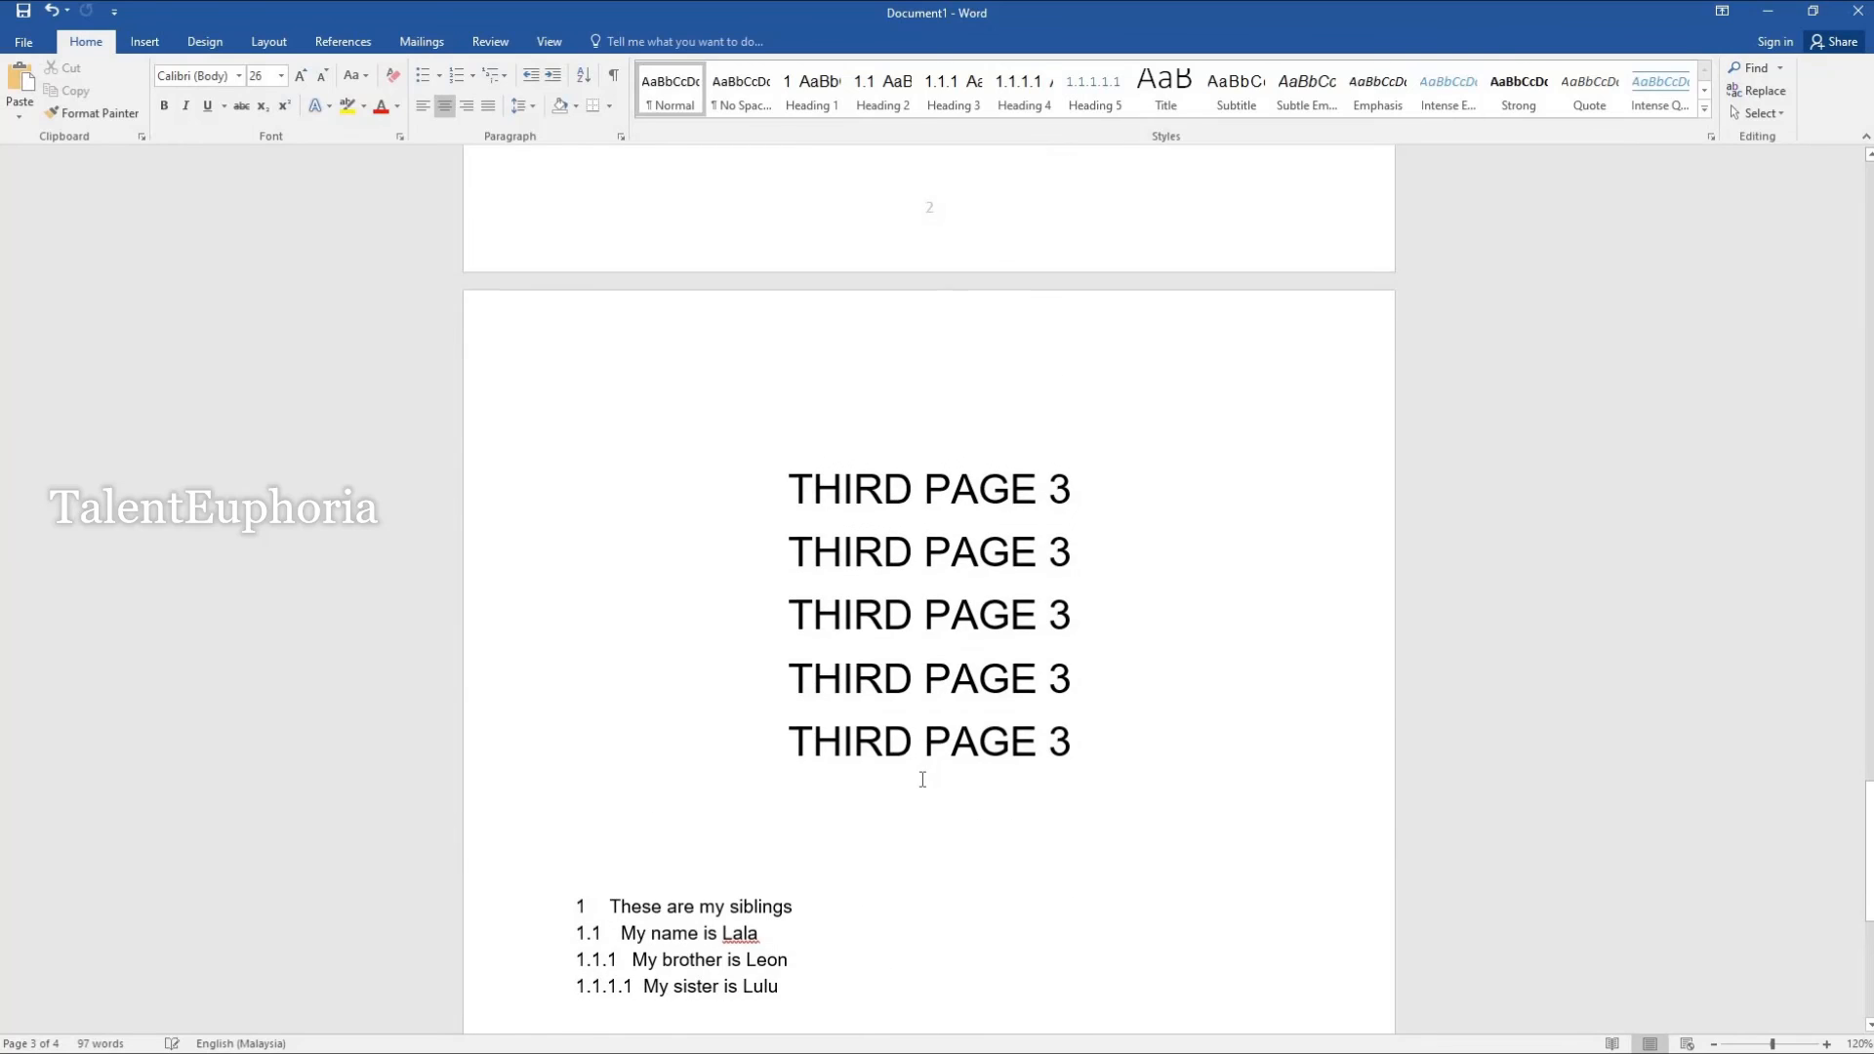
scroll(921, 780, "down", 1)
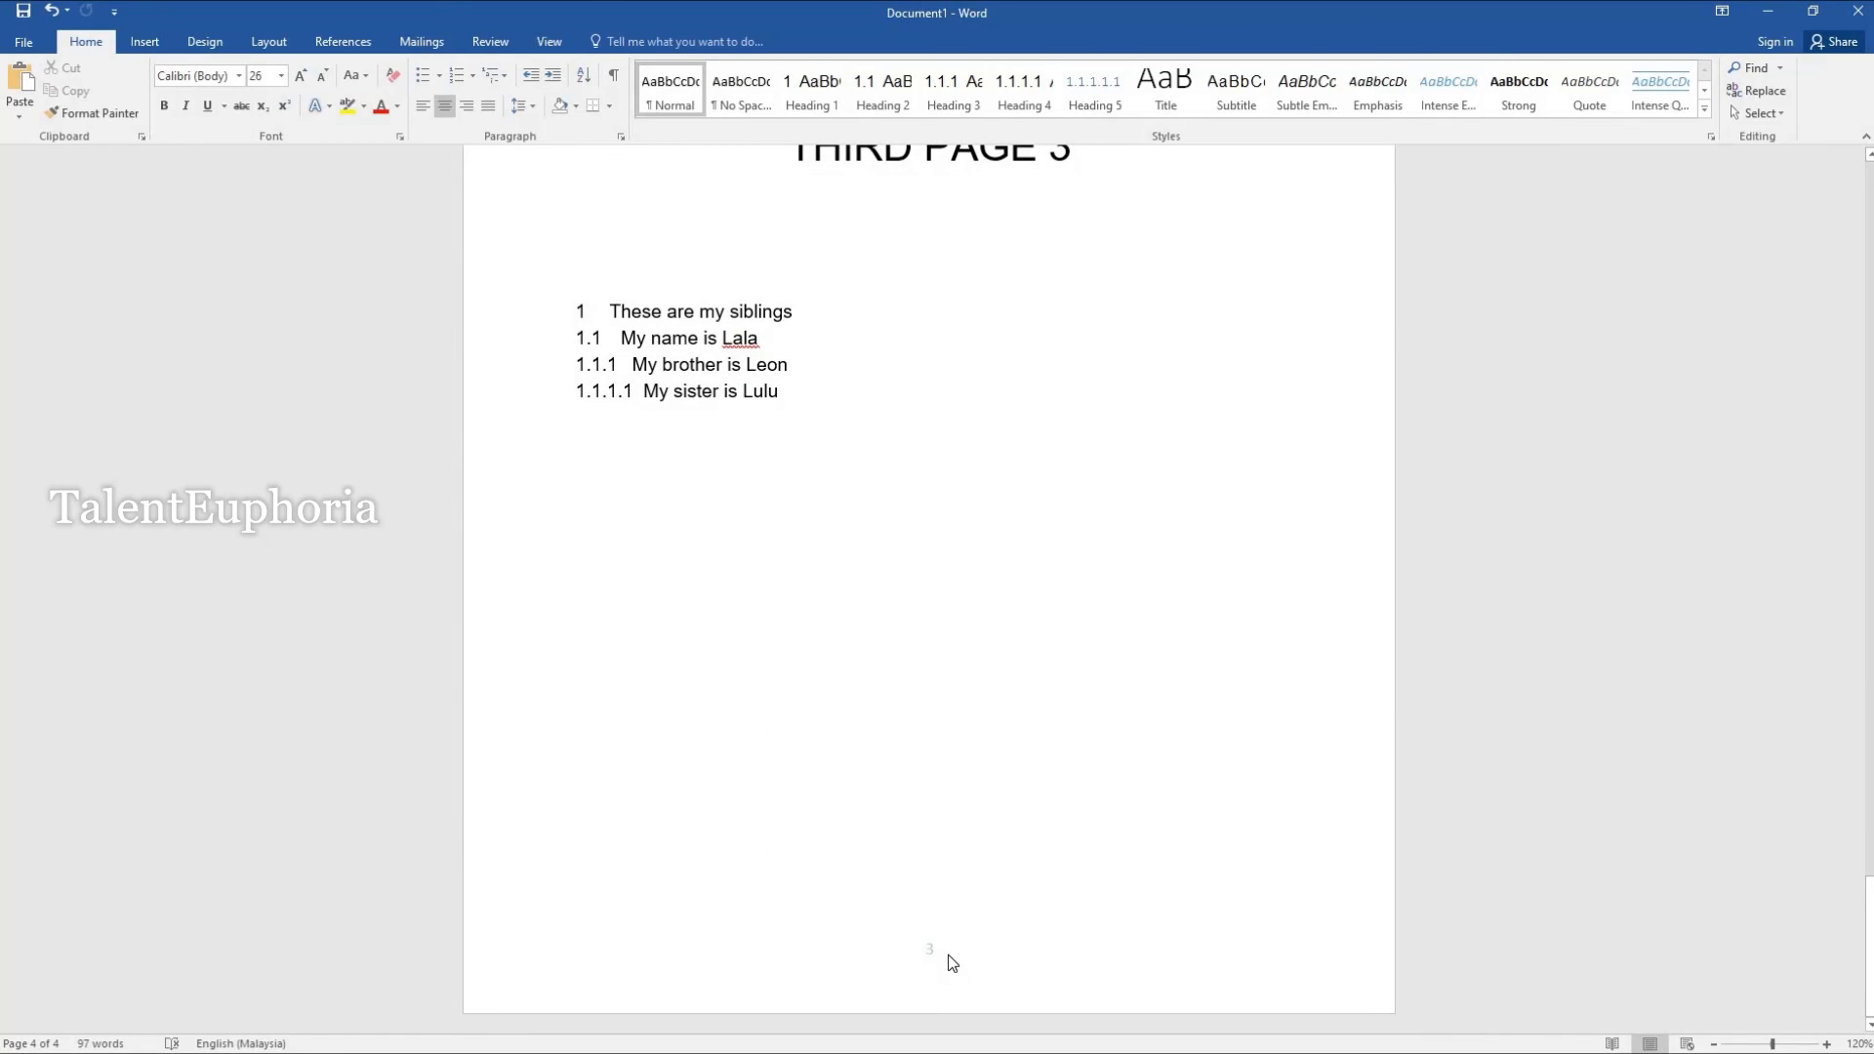